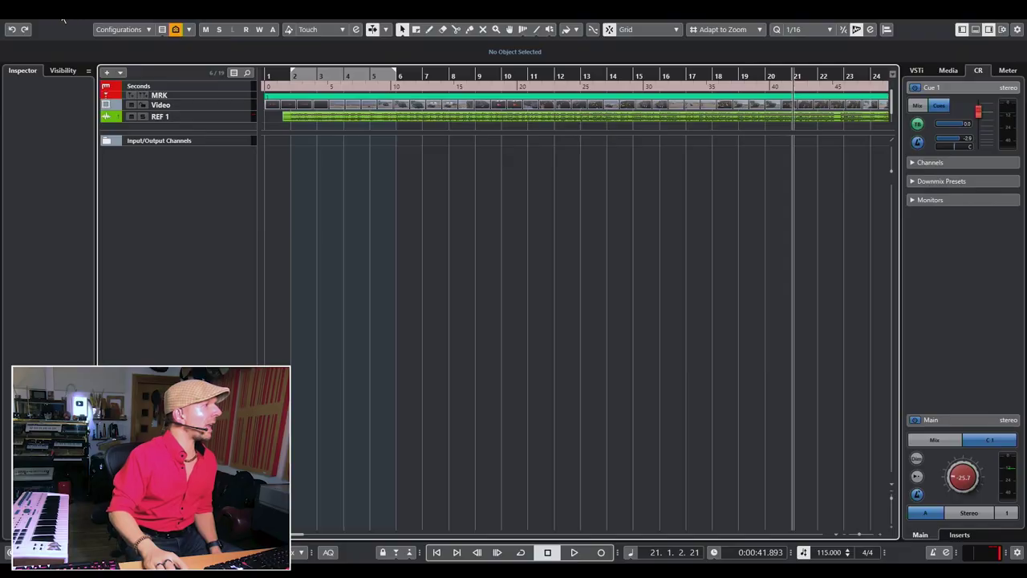
Add one instrument track using UVIWorkstationVSTx64 with its audio routed to Stereo Out, and reposition the plug-in window over the project
click(63, 18)
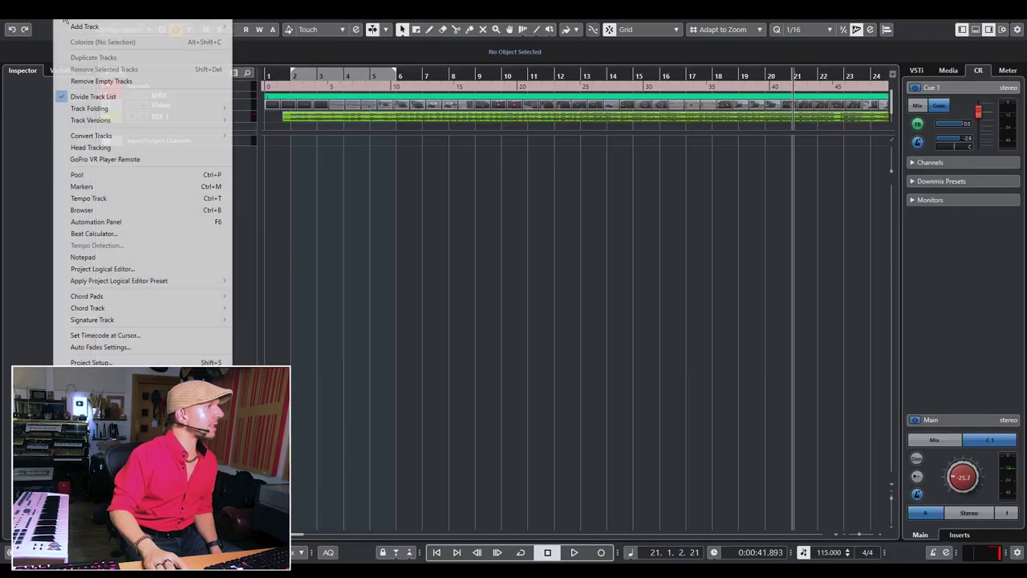
mouse_move(81, 24)
click(263, 38)
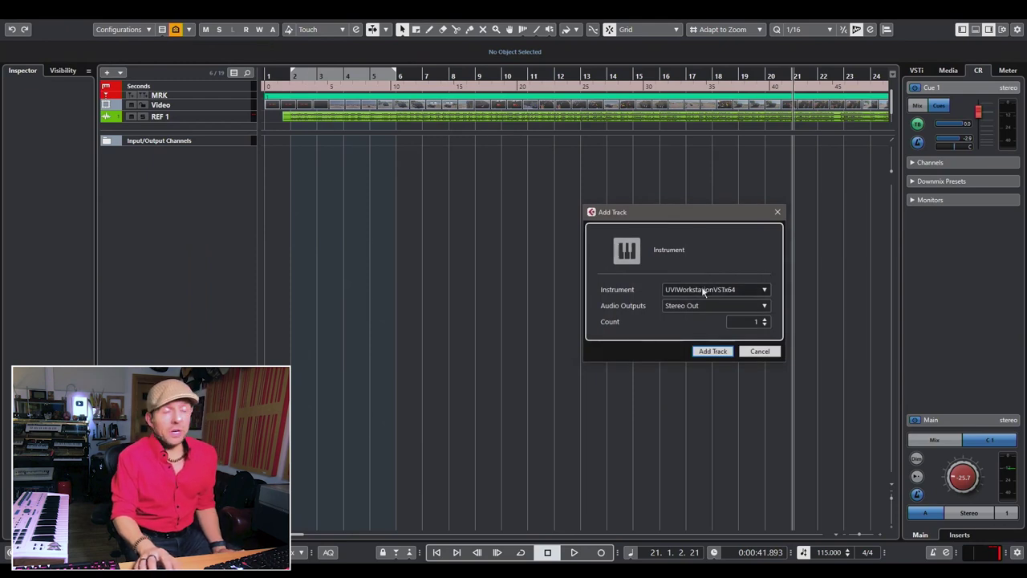
click(713, 351)
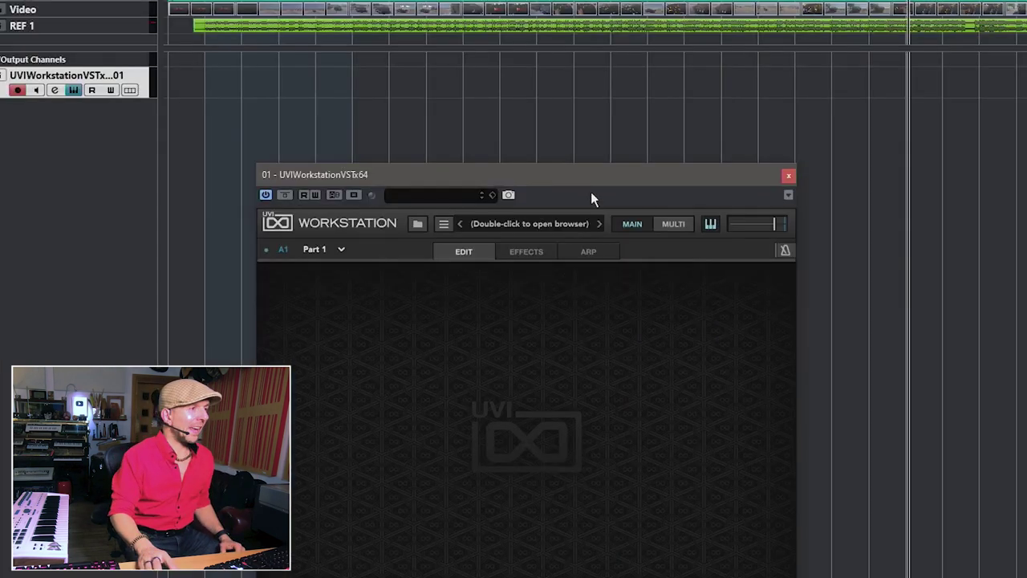
drag(588, 180, 702, 35)
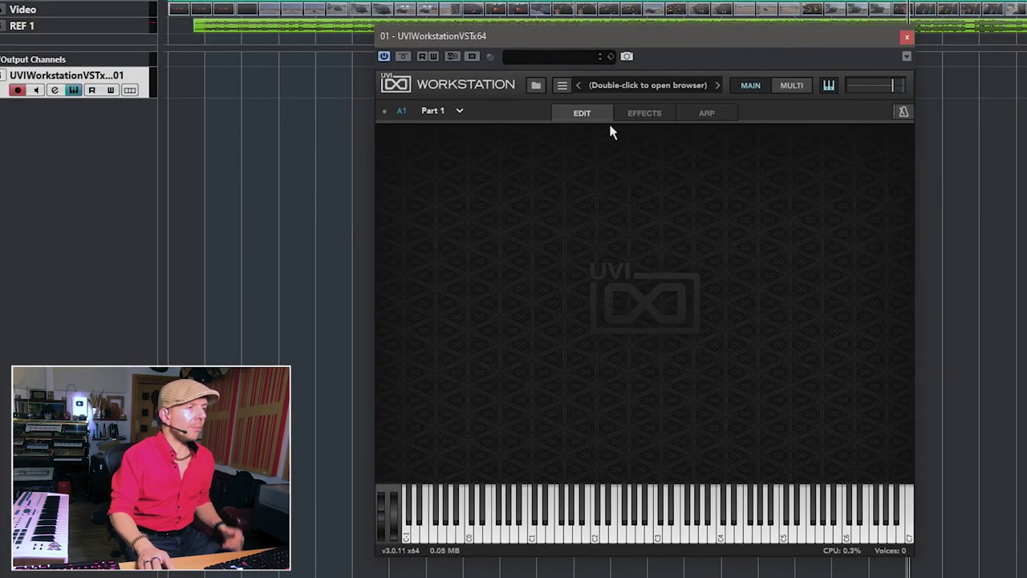
Browse the UVI soundbanks and load the 1 Kit instrument from Drum Designer
double_click(681, 87)
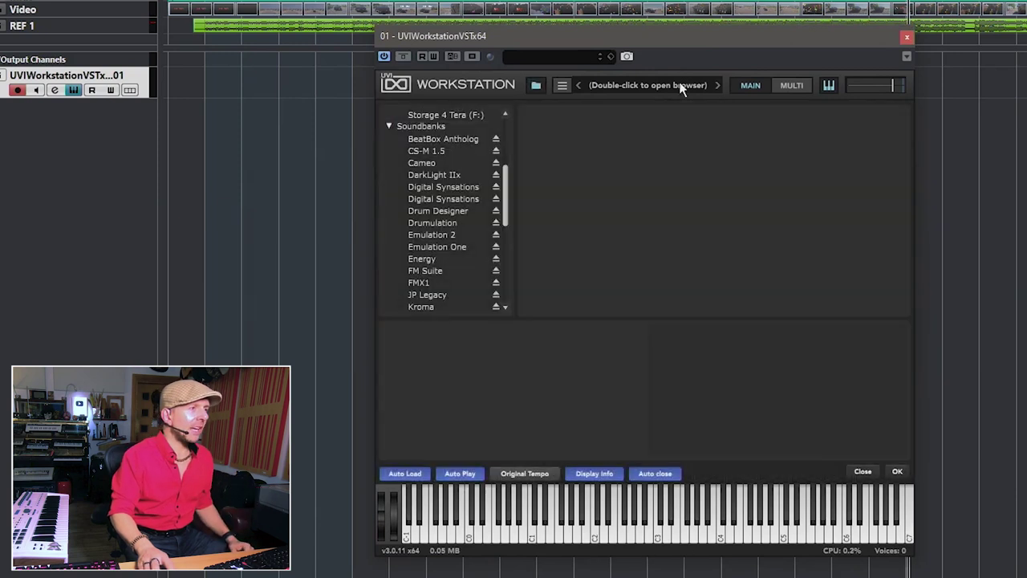
click(427, 154)
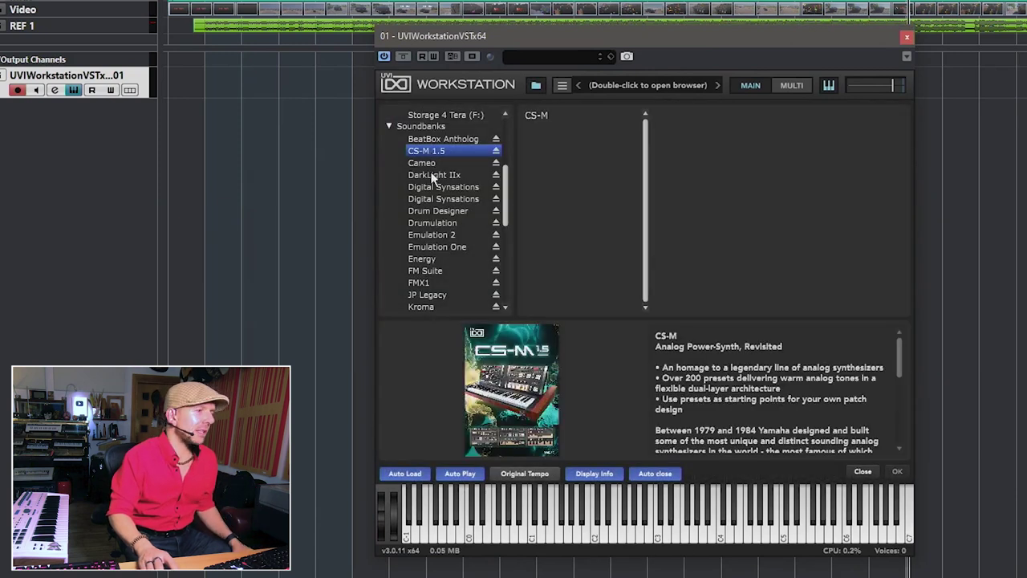
click(438, 163)
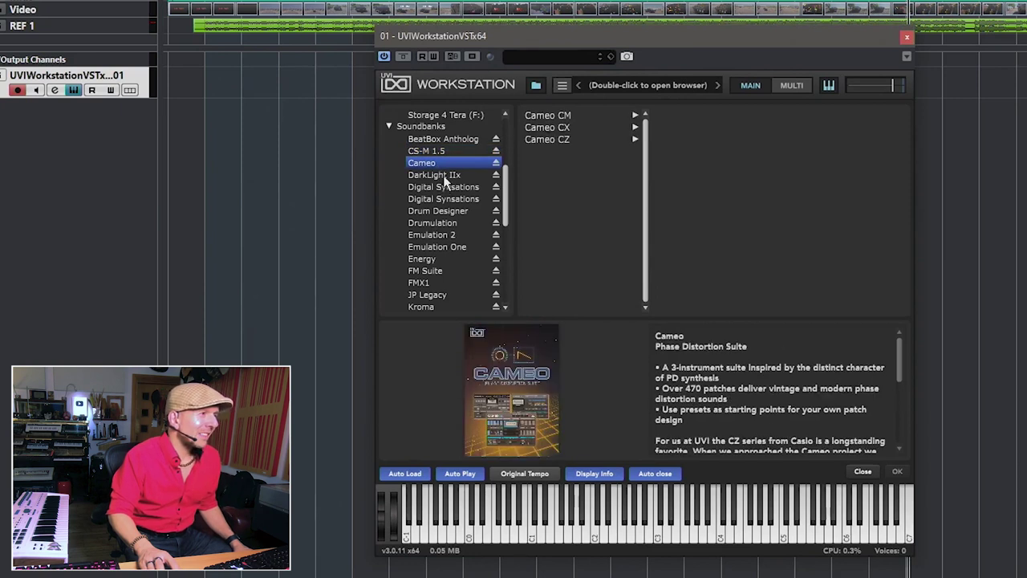
click(445, 176)
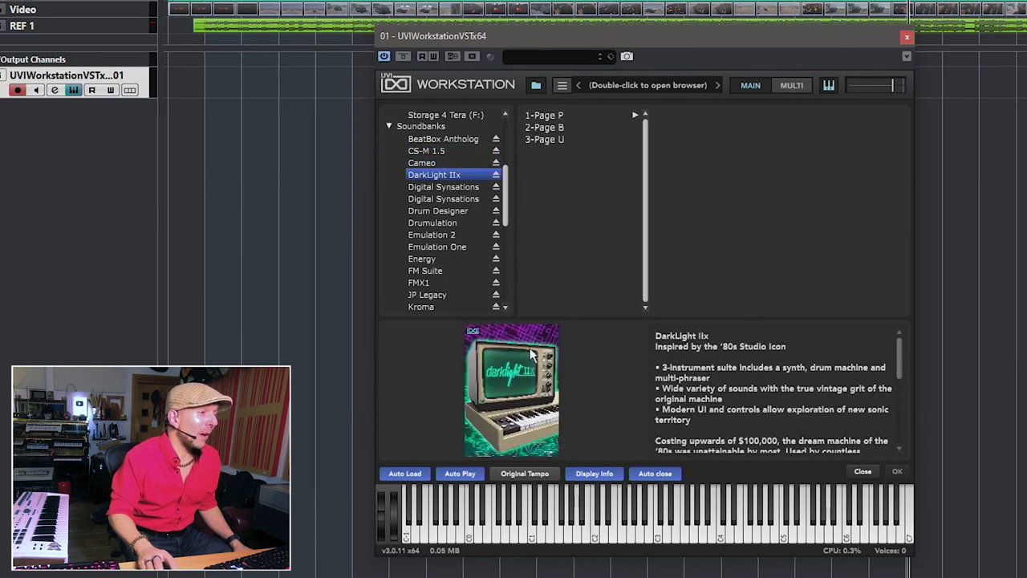
click(442, 188)
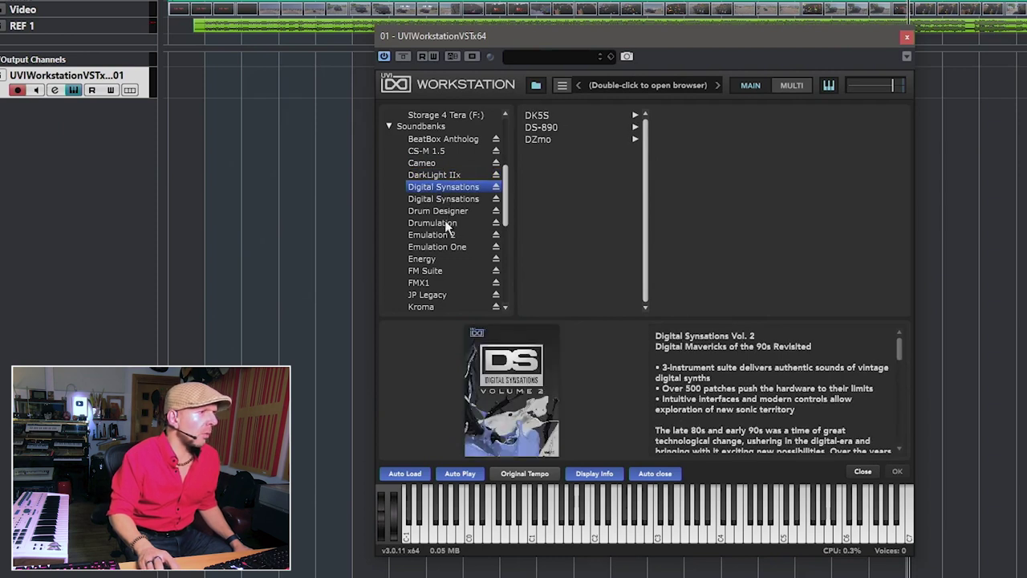
click(458, 212)
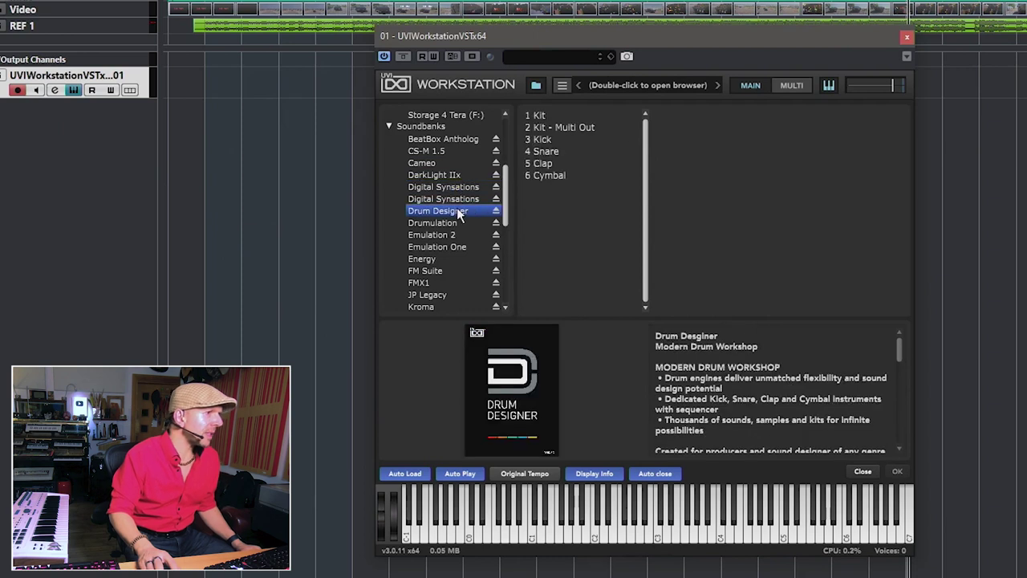
click(545, 115)
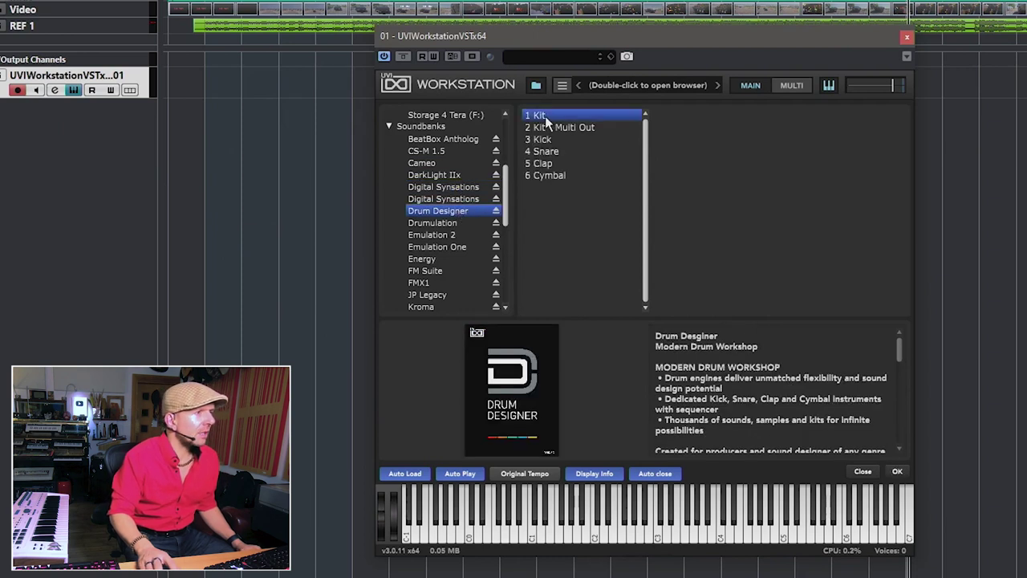
double_click(544, 115)
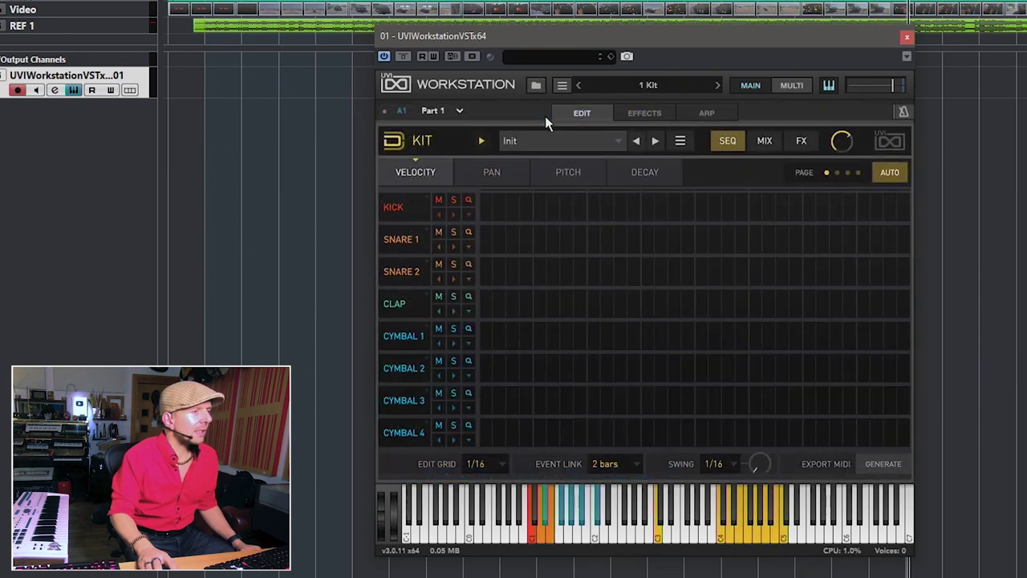
Audition the Drum Designer kit presets, starting at 110 BPM - Barry Black and advancing to 075 BPM - Big End
click(553, 141)
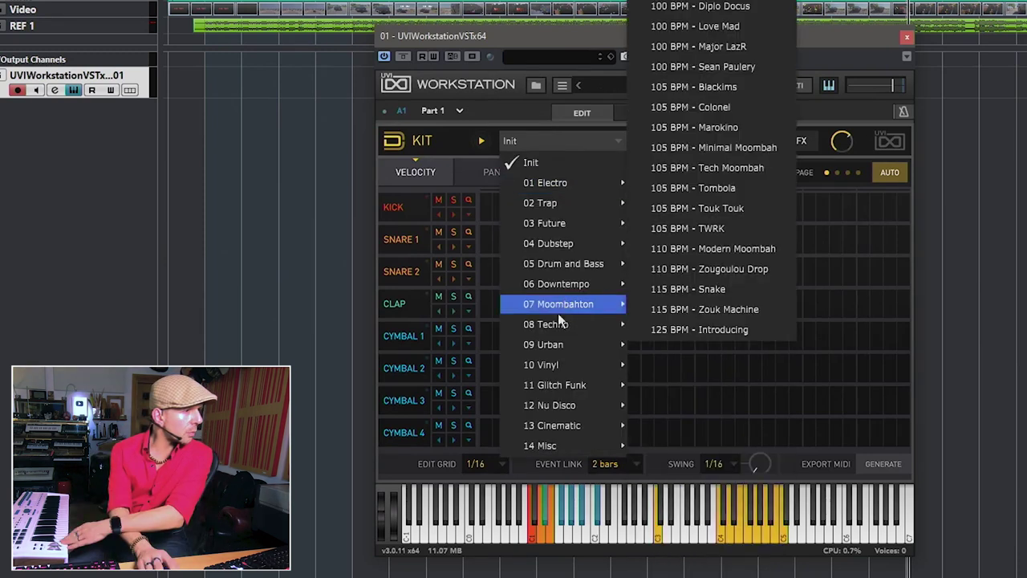
click(689, 151)
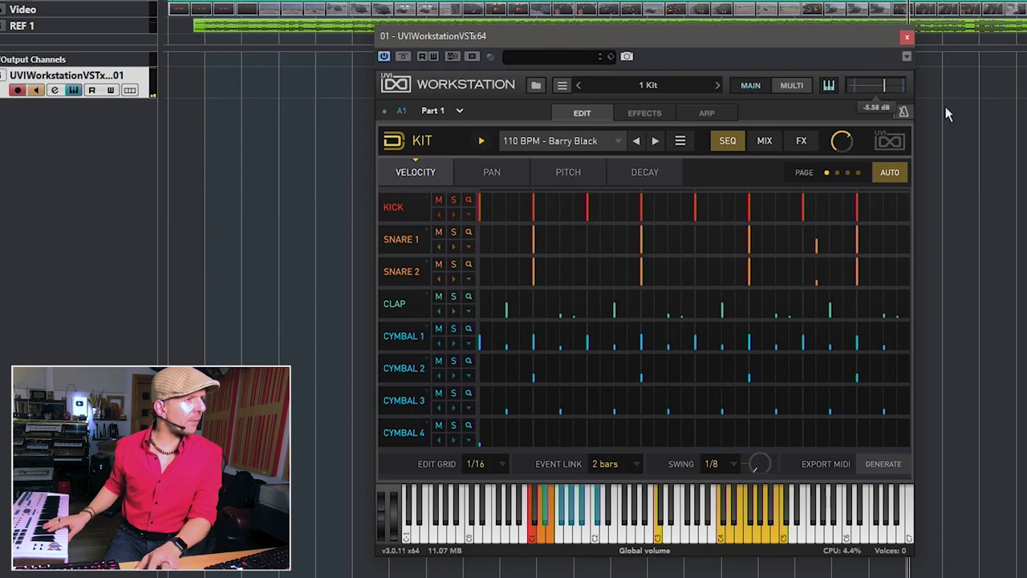
click(655, 141)
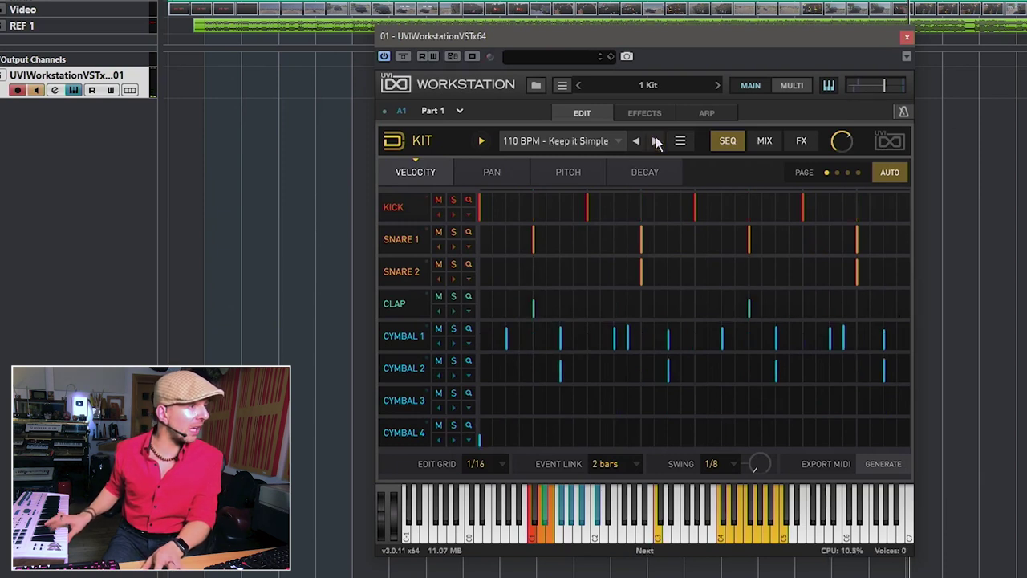
click(656, 142)
click(657, 142)
click(656, 142)
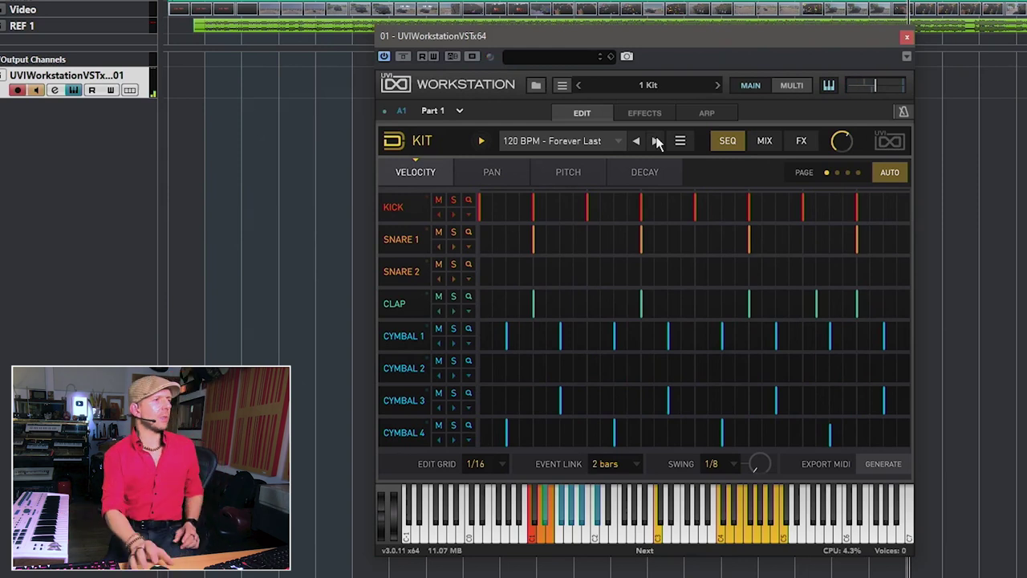
click(656, 141)
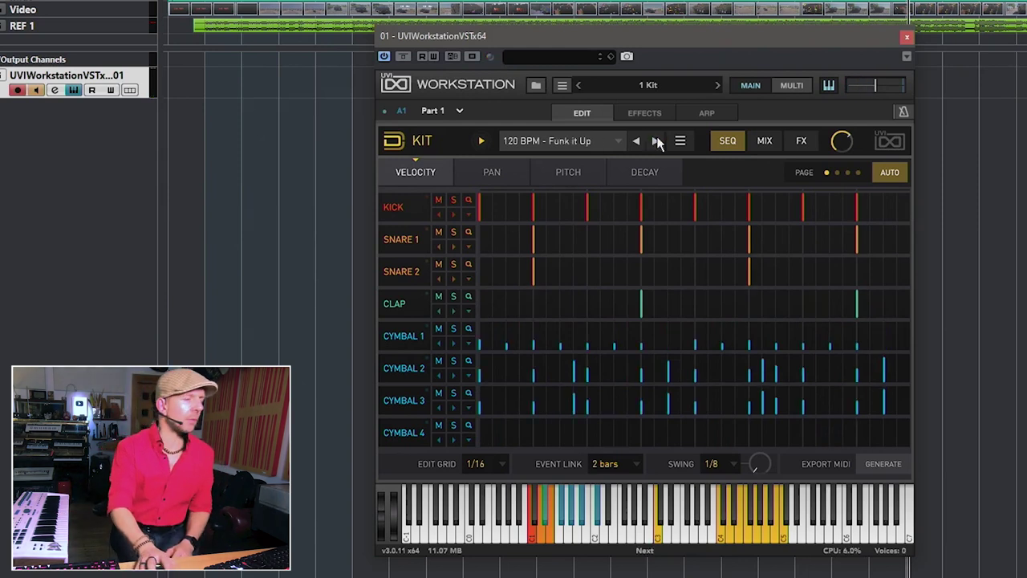
click(656, 141)
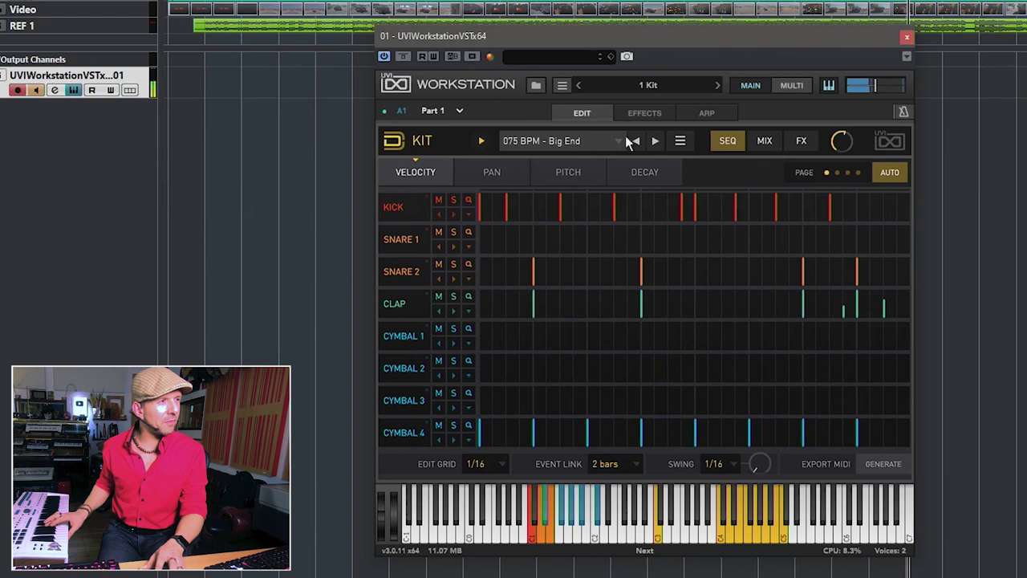
Choose the 090 BPM - Drum Brothers kit preset and advance through the following ones to 100 BPM - Reconnect
click(573, 143)
click(704, 136)
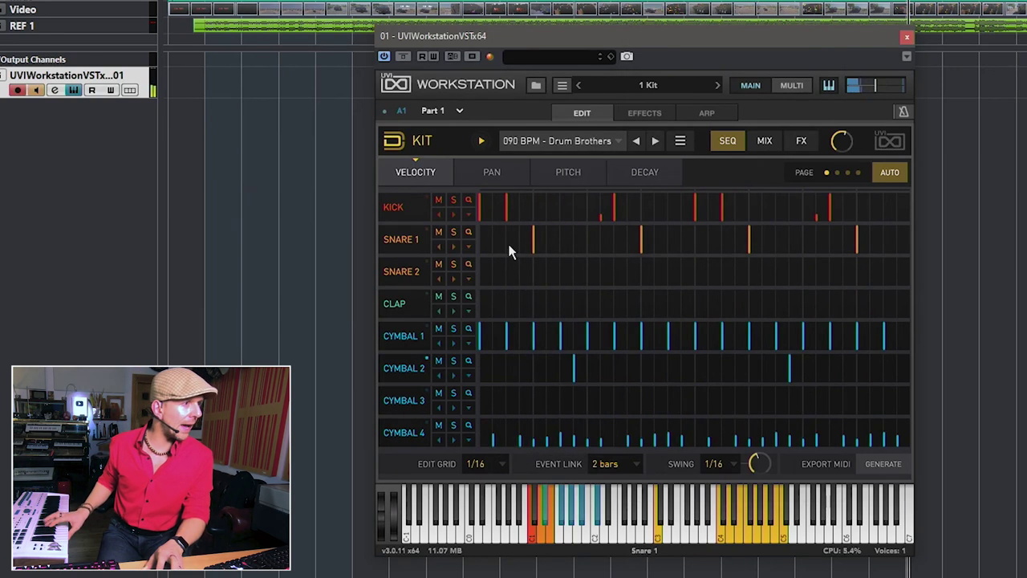
click(655, 142)
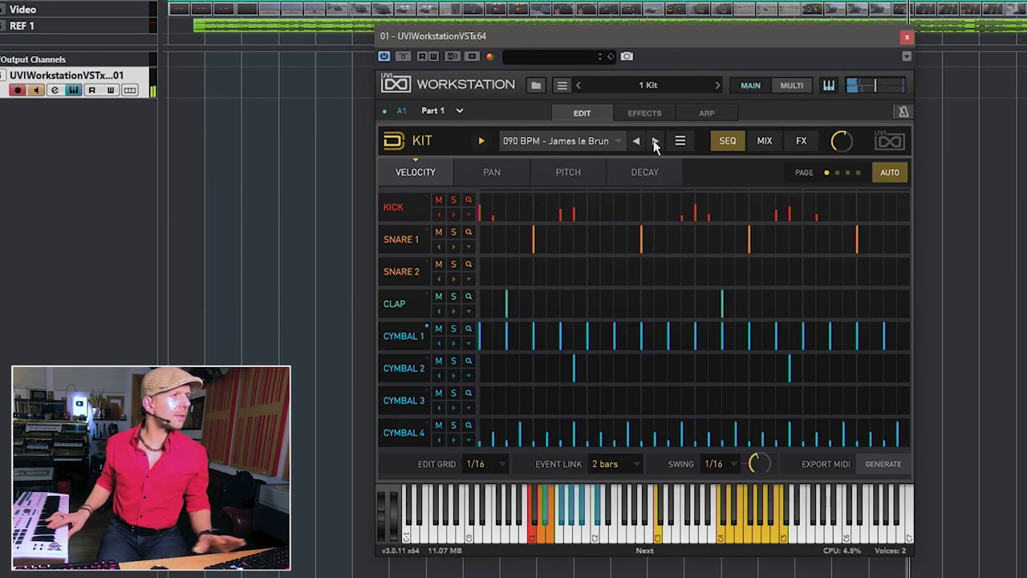
click(655, 142)
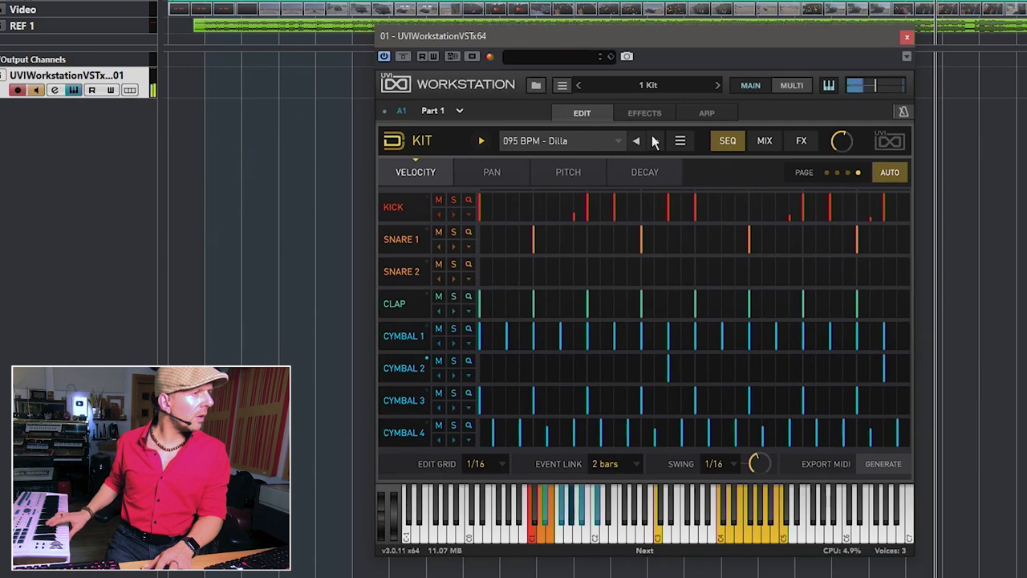
click(654, 142)
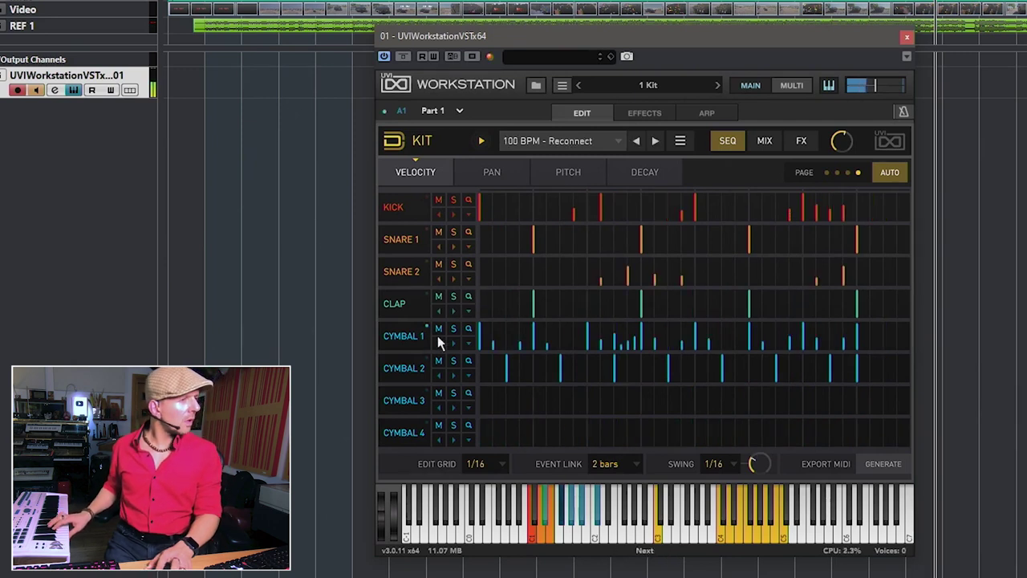
Replace the Cymbal 1 sound with a short closed hi-hat, advancing from HHC Short 01 to HHC Short 22
double_click(415, 335)
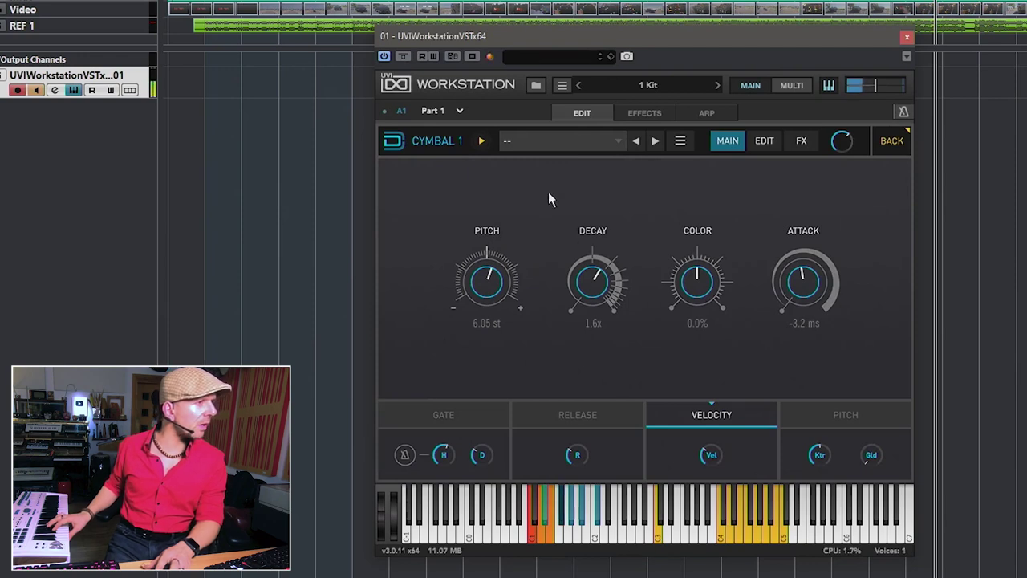
click(553, 147)
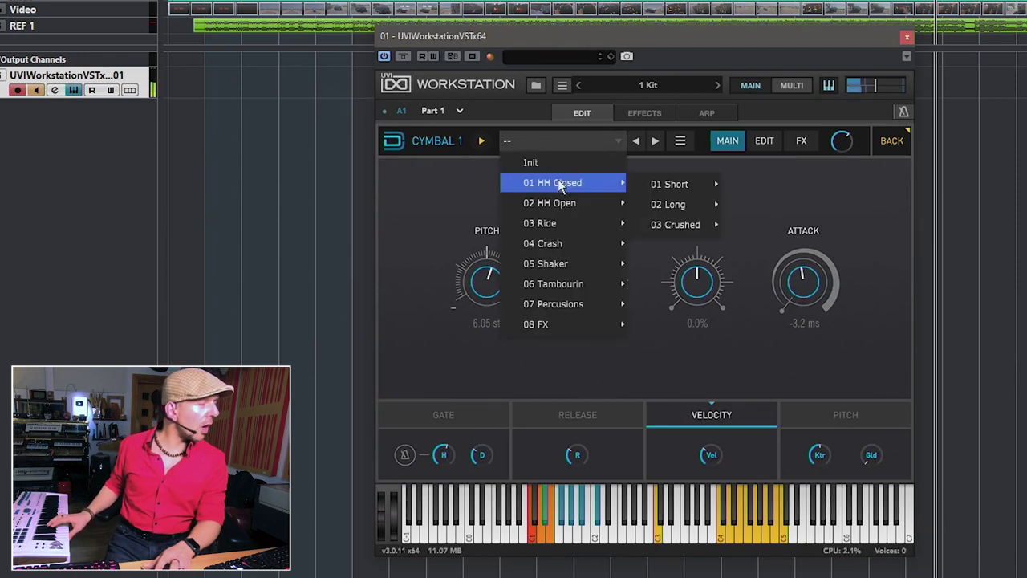
mouse_move(651, 185)
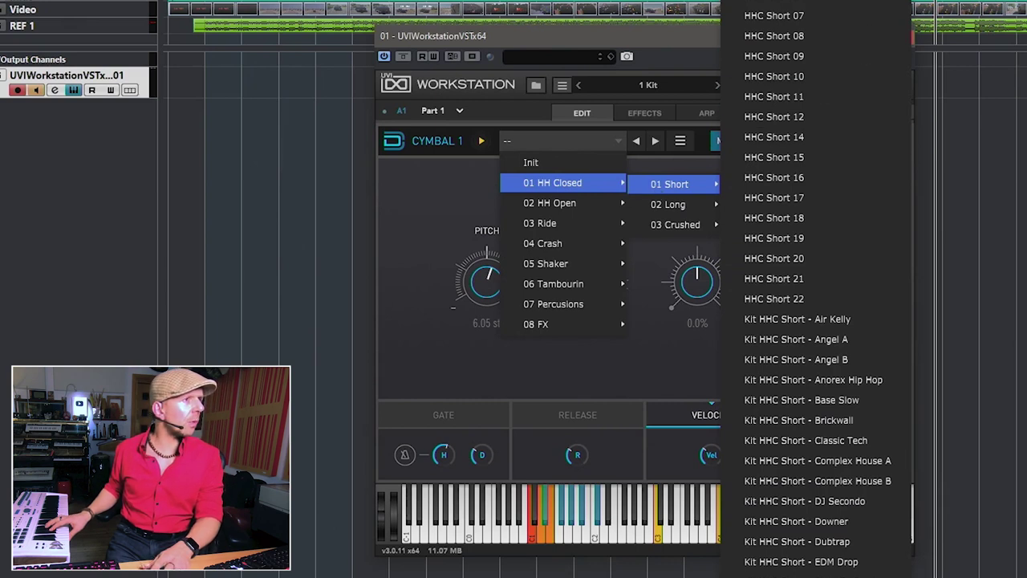
key(Return)
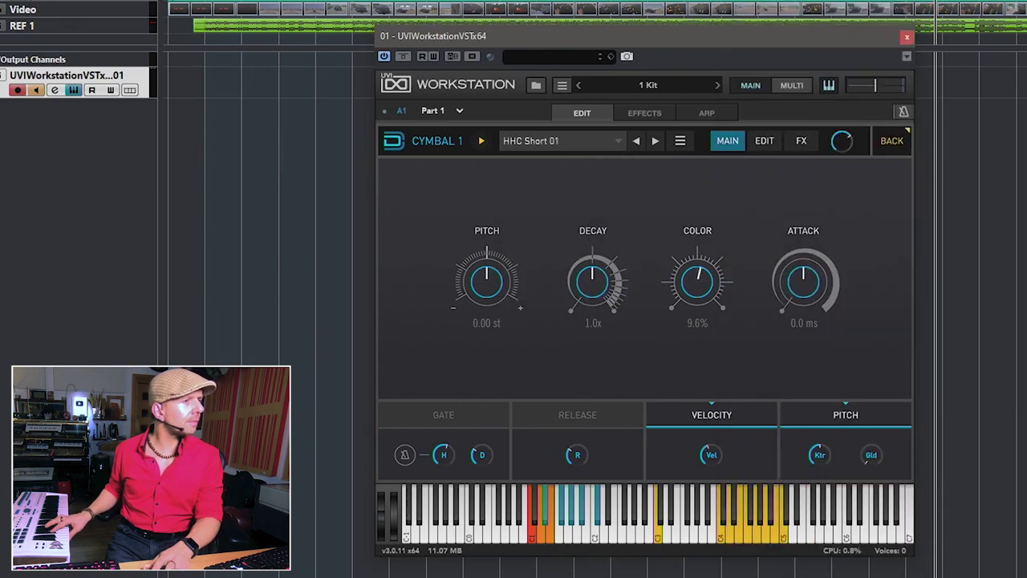
click(655, 141)
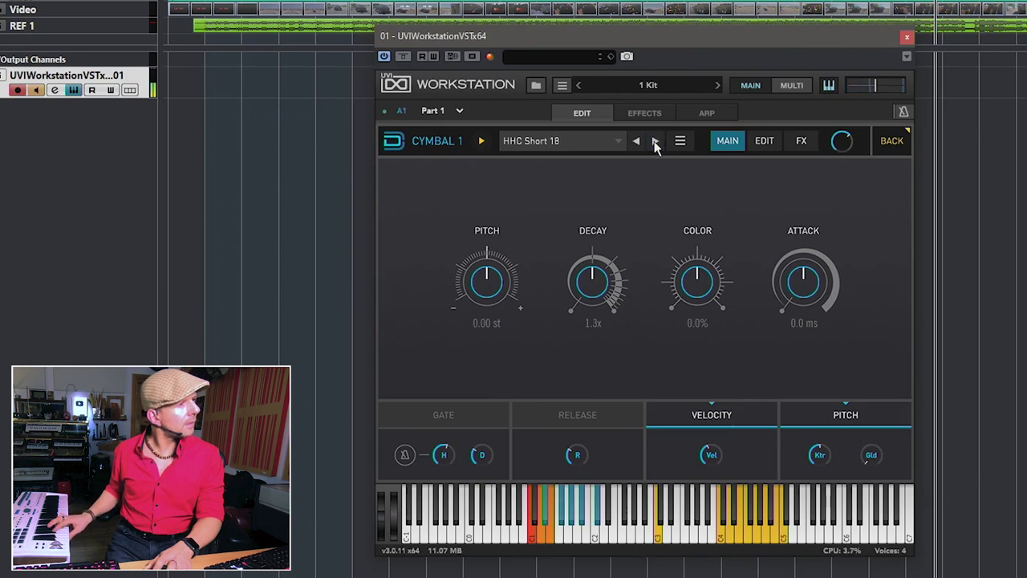
click(654, 141)
click(654, 141)
click(655, 141)
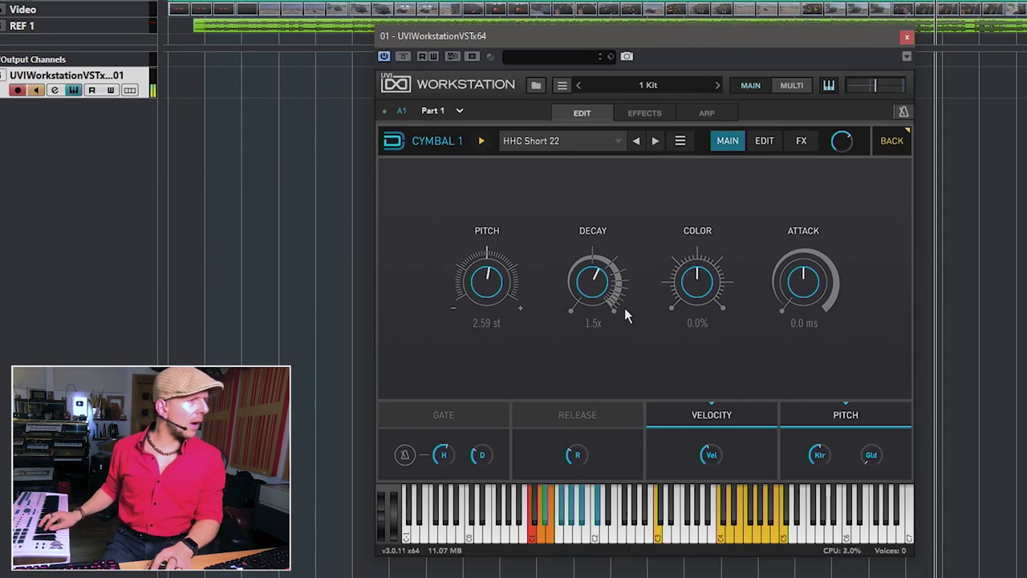
Set Cymbal 1's decay to 1.6x and return to the kit sequencer
mouse_move(590, 292)
mouse_down()
mouse_move(613, 327)
mouse_move(604, 289)
mouse_up()
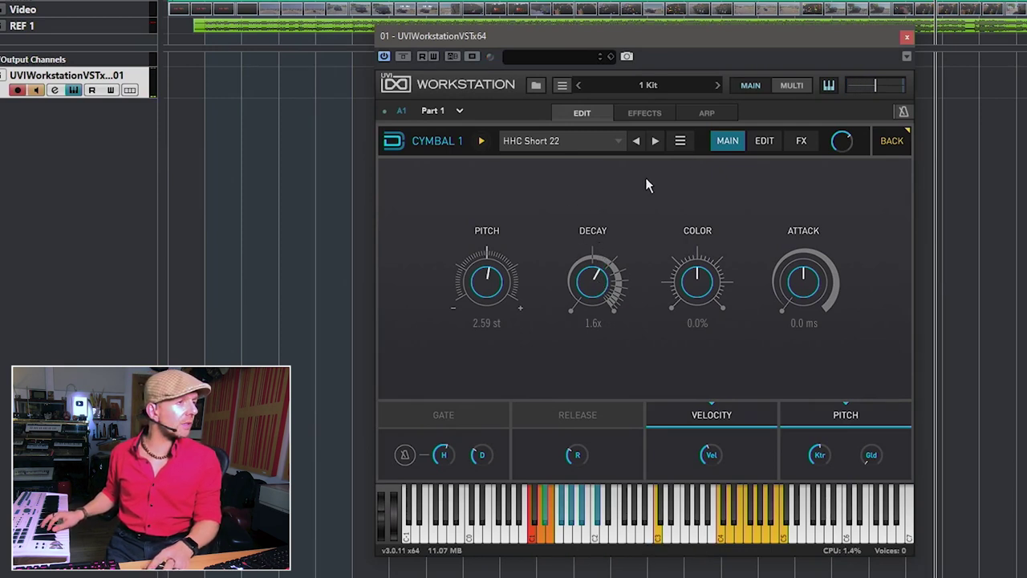
click(885, 143)
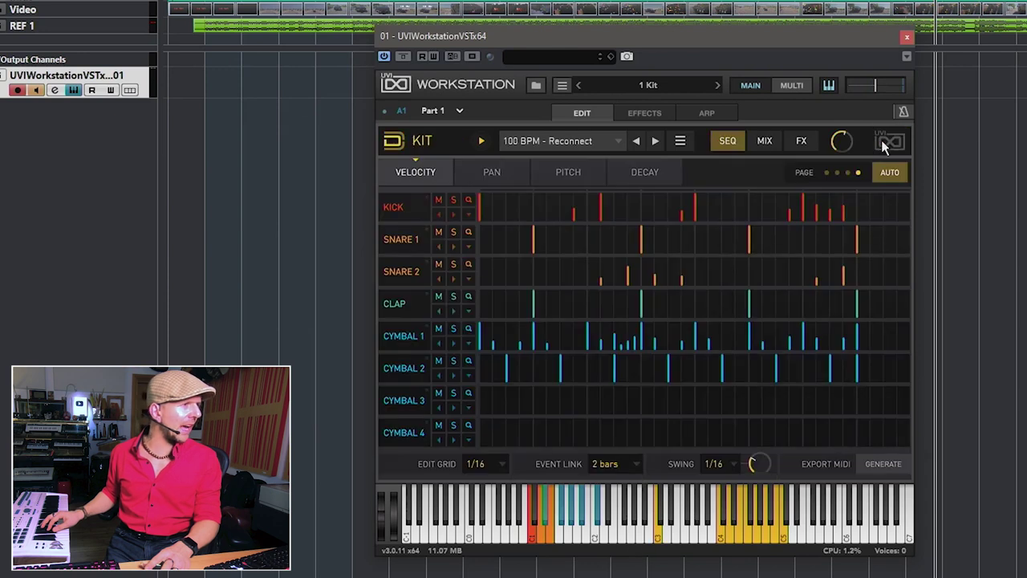
click(416, 340)
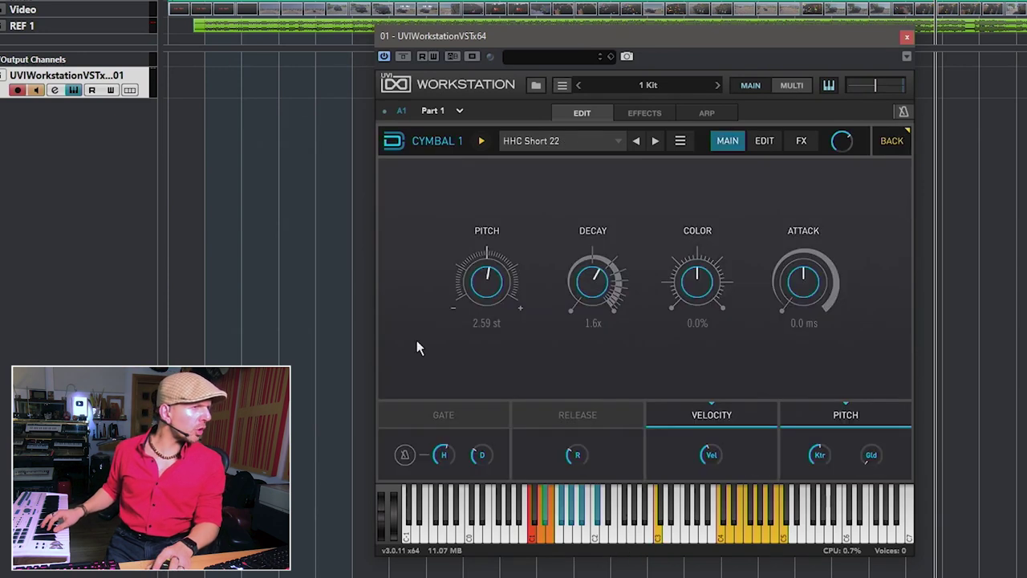
click(890, 142)
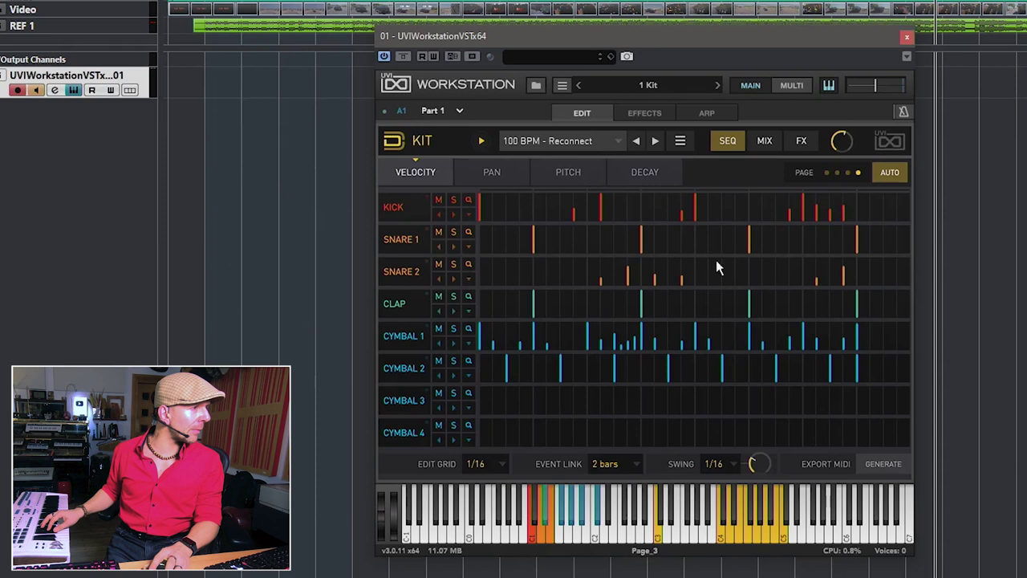
Replace the Cymbal 2 sound with the short closed hi-hat preset HHC Short 22
click(401, 369)
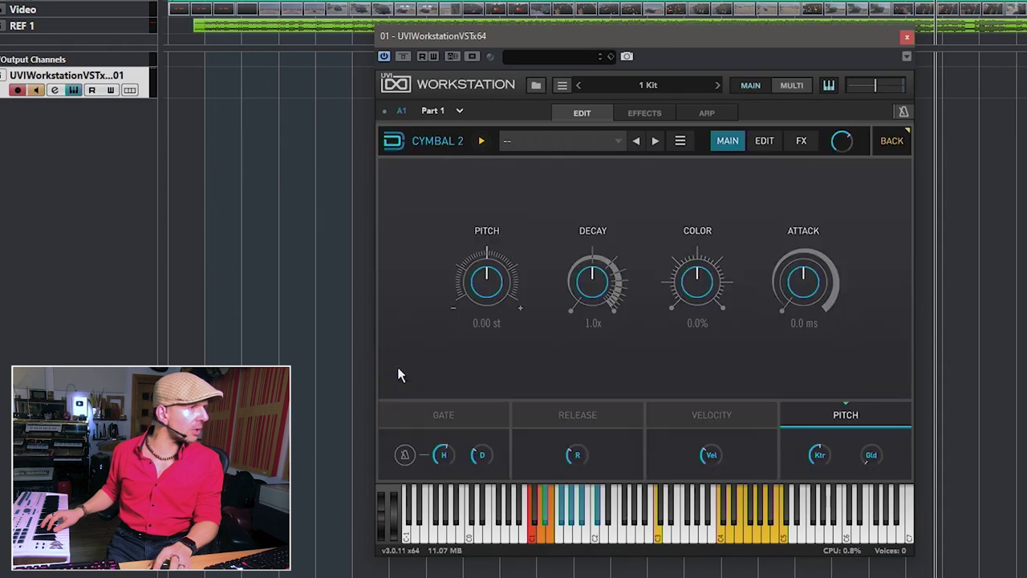
click(554, 139)
mouse_move(566, 185)
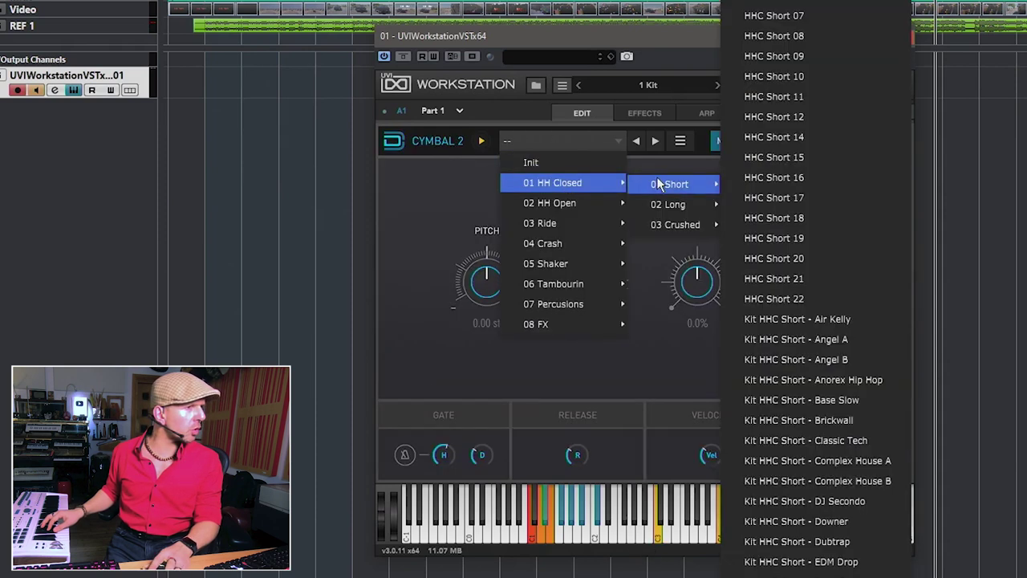
click(794, 299)
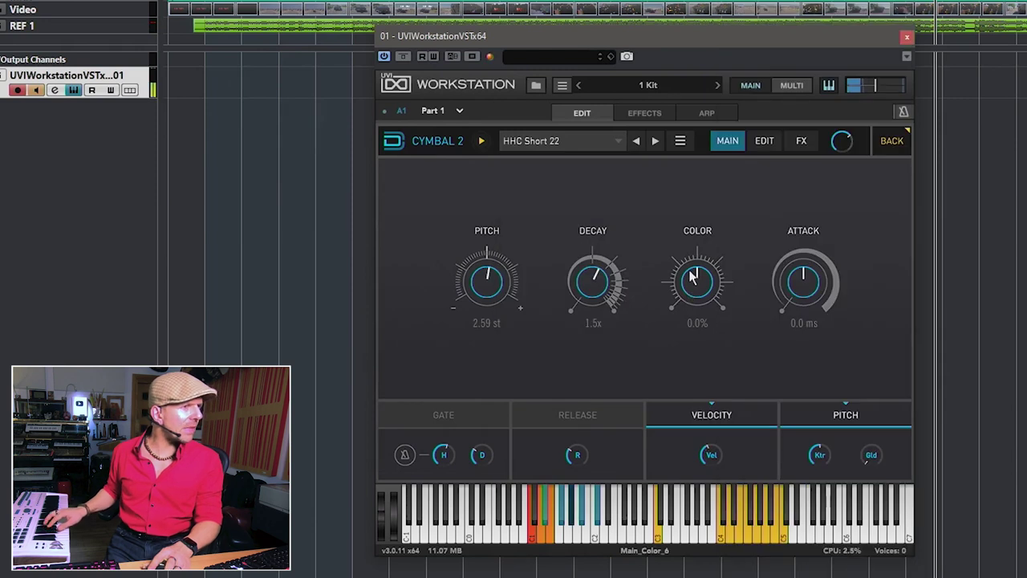
Set Cymbal 2's decay to 2.3x and open Cymbal 1's sound settings
drag(590, 287, 603, 272)
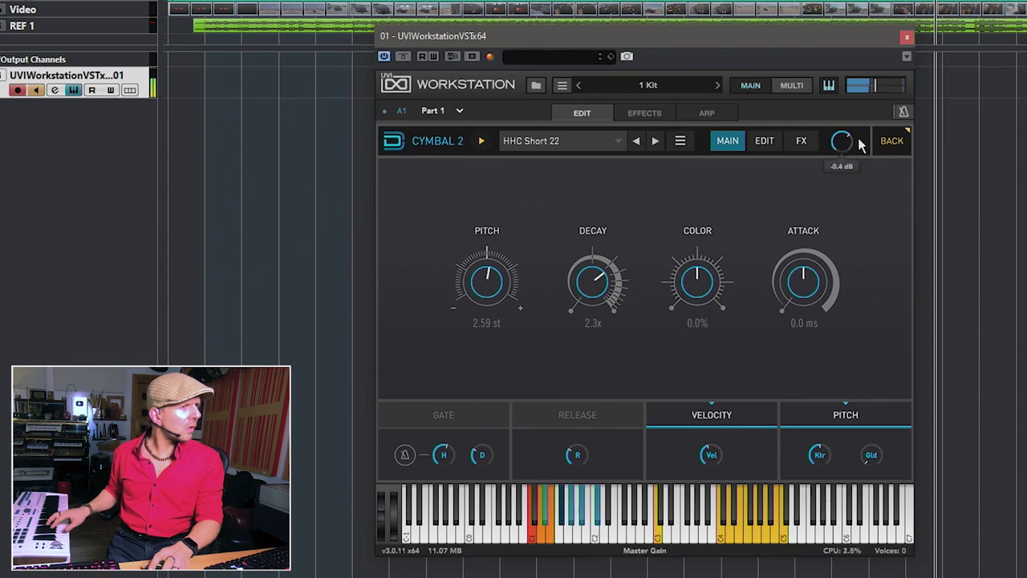
click(890, 141)
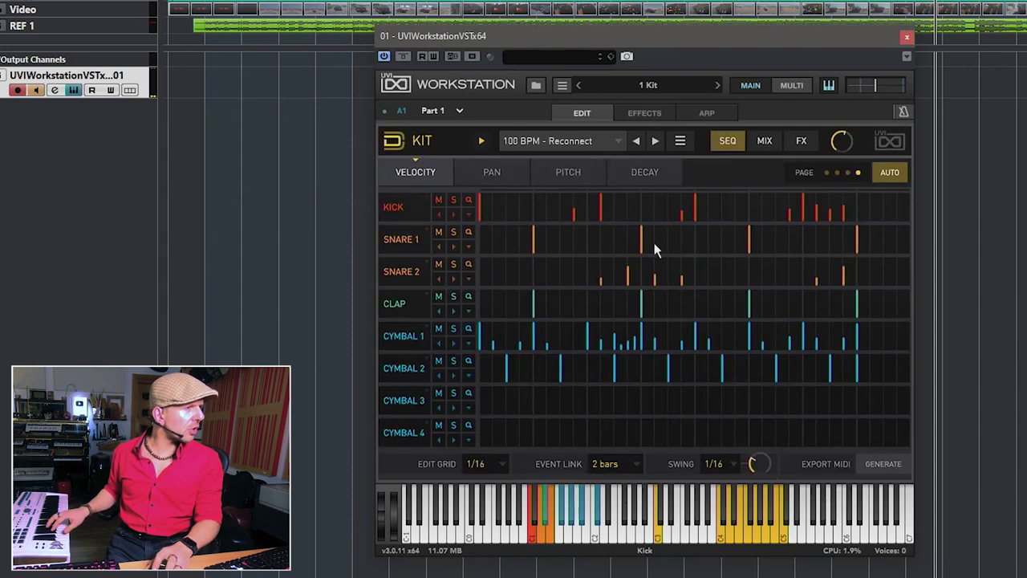
click(403, 335)
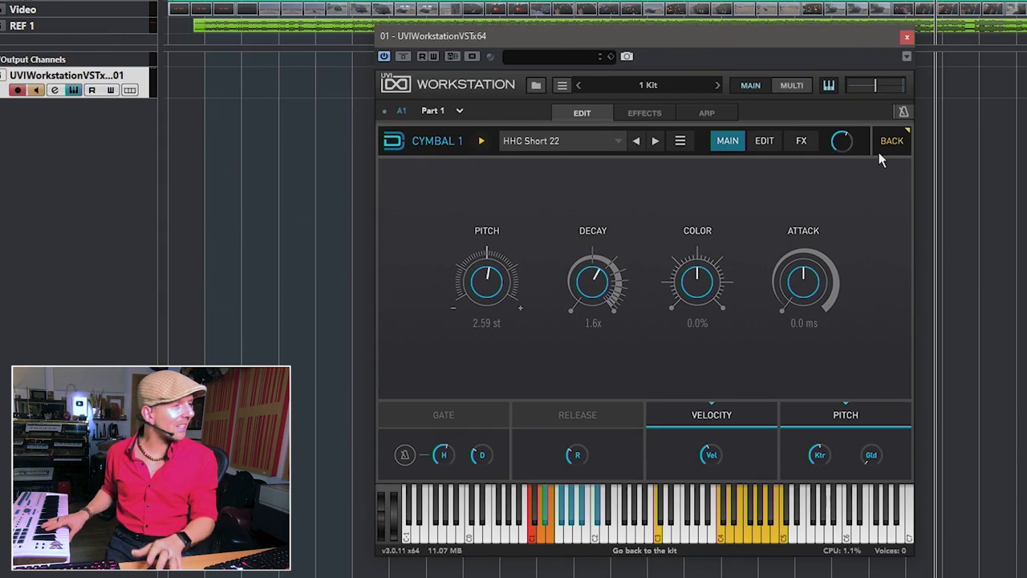
Try long closed hi-hat presets for Cymbal 3, stepping back from HHC Long 20 to HHC Long 17
click(561, 140)
mouse_move(656, 206)
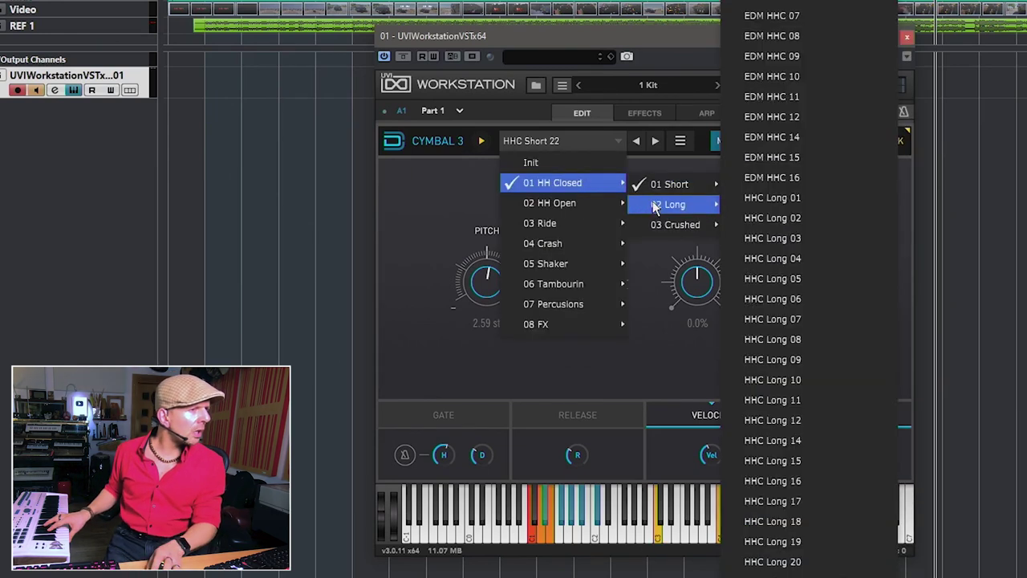
click(826, 561)
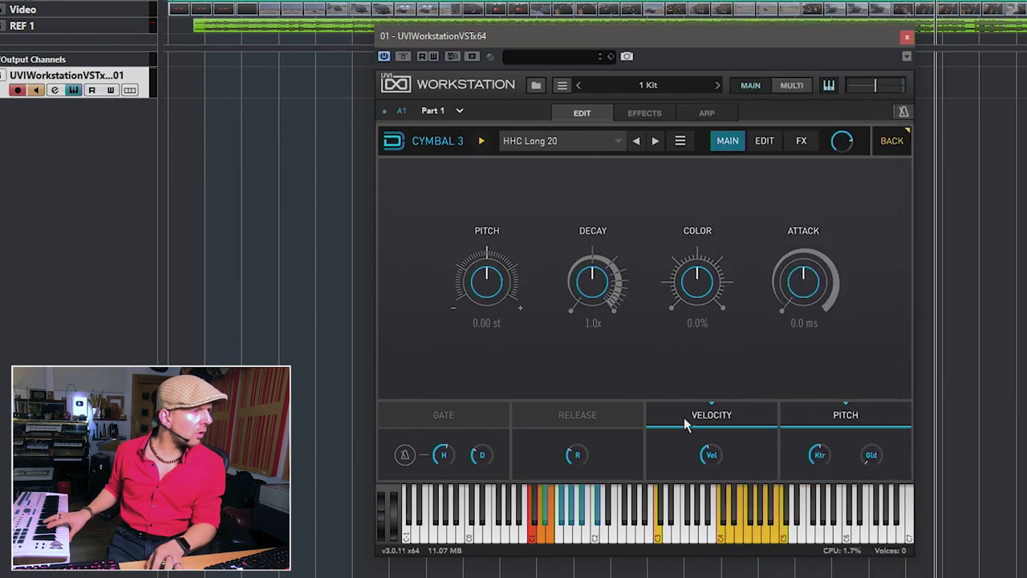
click(636, 141)
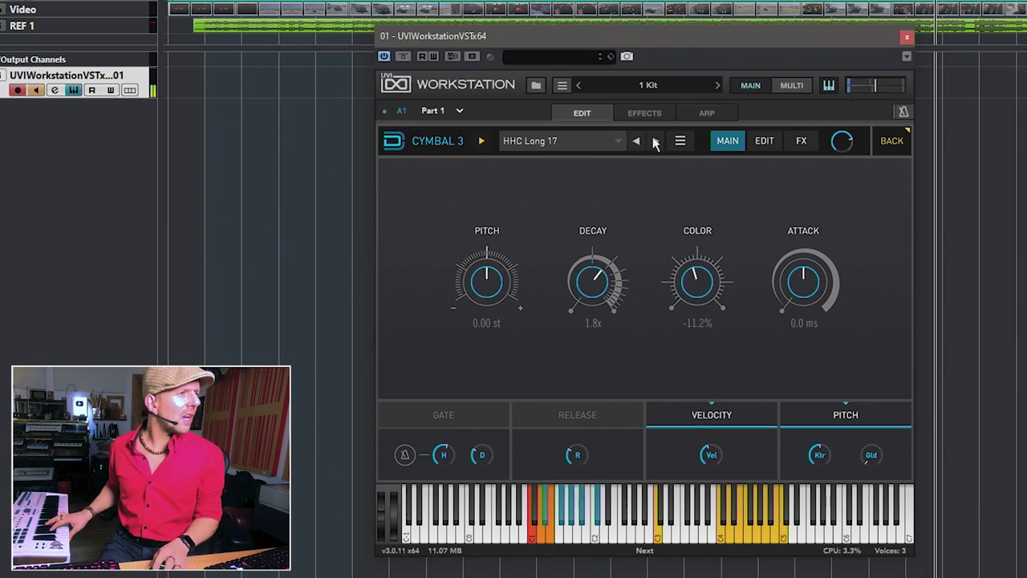
Try open hi-hat presets for Cymbal 3, advancing from HH Open 01 through the Kit HH Open sounds
click(589, 142)
mouse_move(607, 207)
click(656, 181)
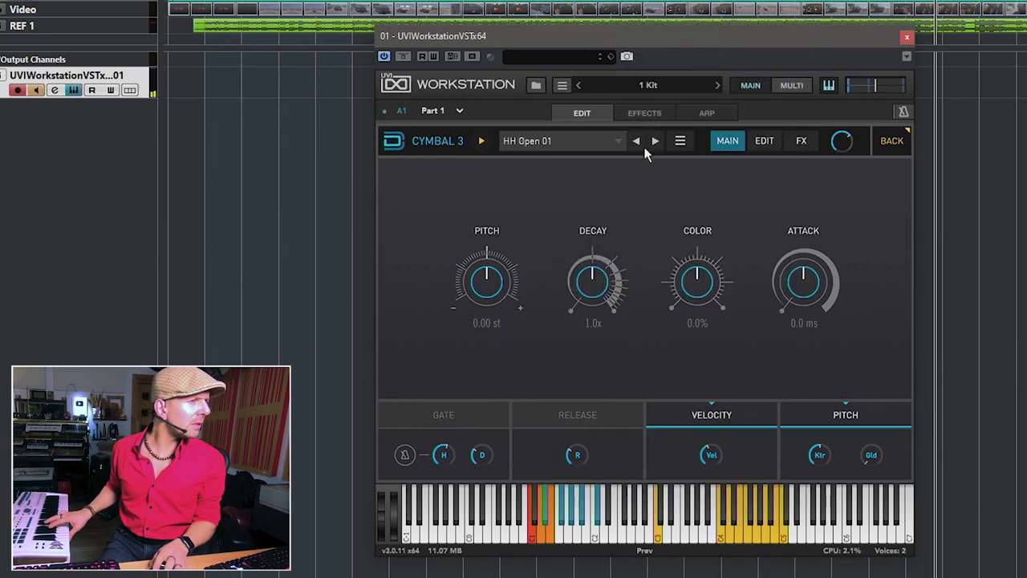
click(655, 142)
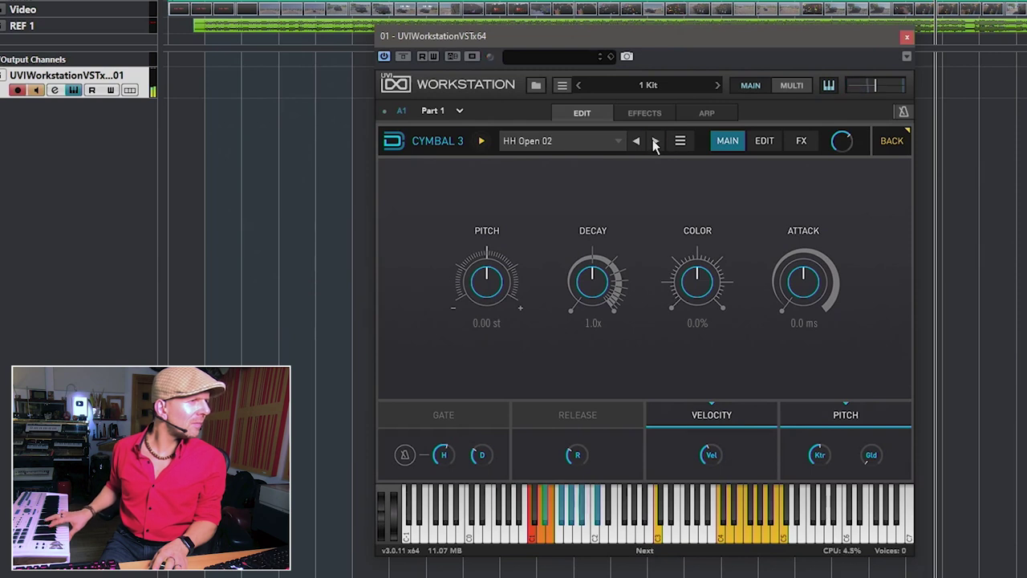
click(655, 142)
click(655, 142)
click(654, 142)
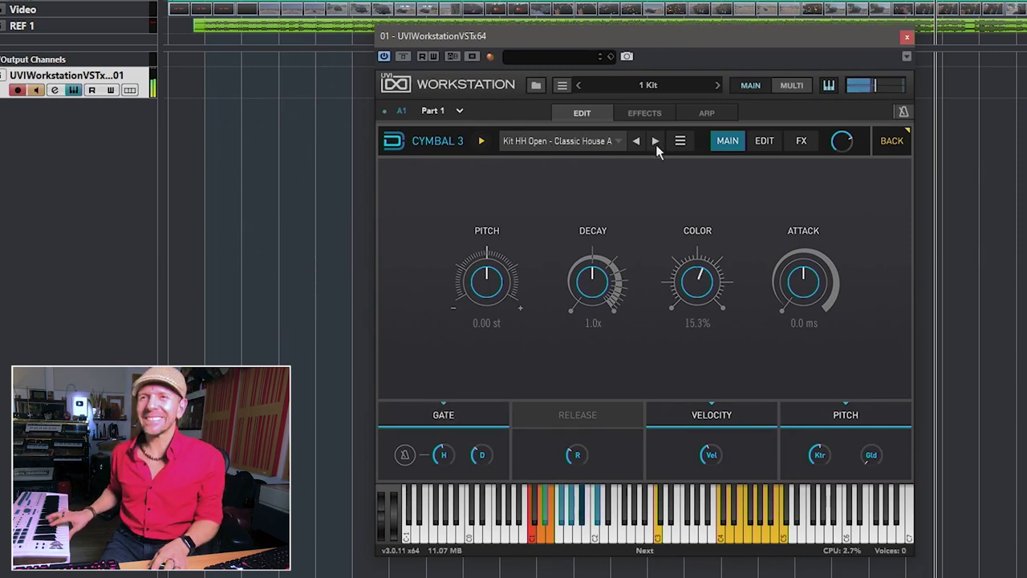
click(654, 142)
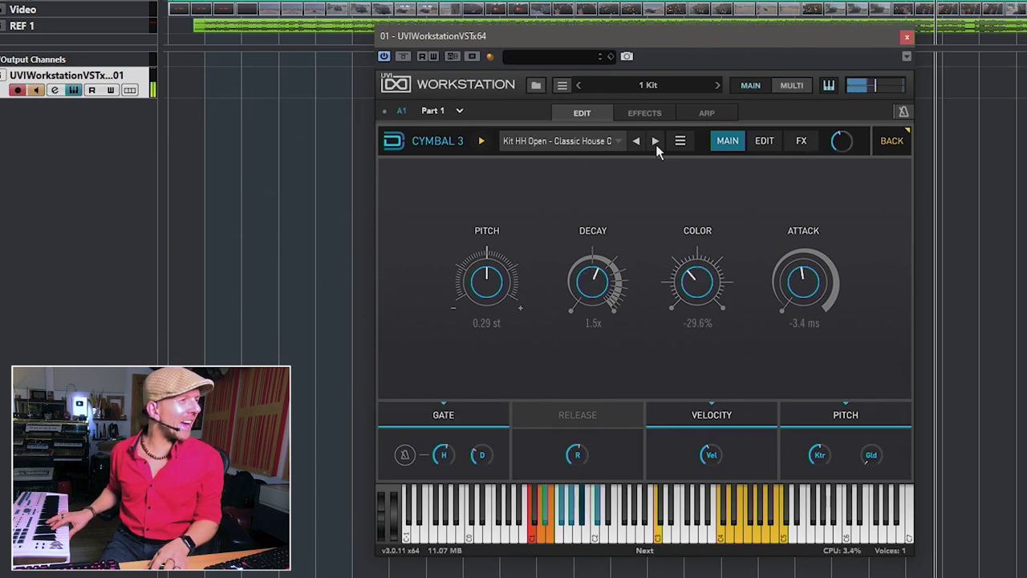
click(655, 142)
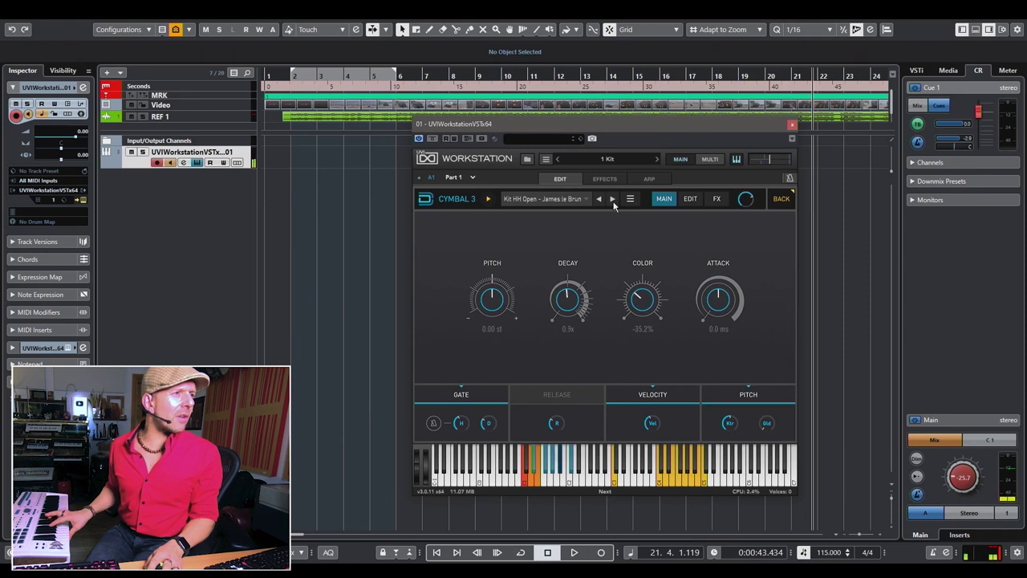
Replace the Cymbal 3 sound with the short closed hi-hat preset HHC Short 22
click(545, 199)
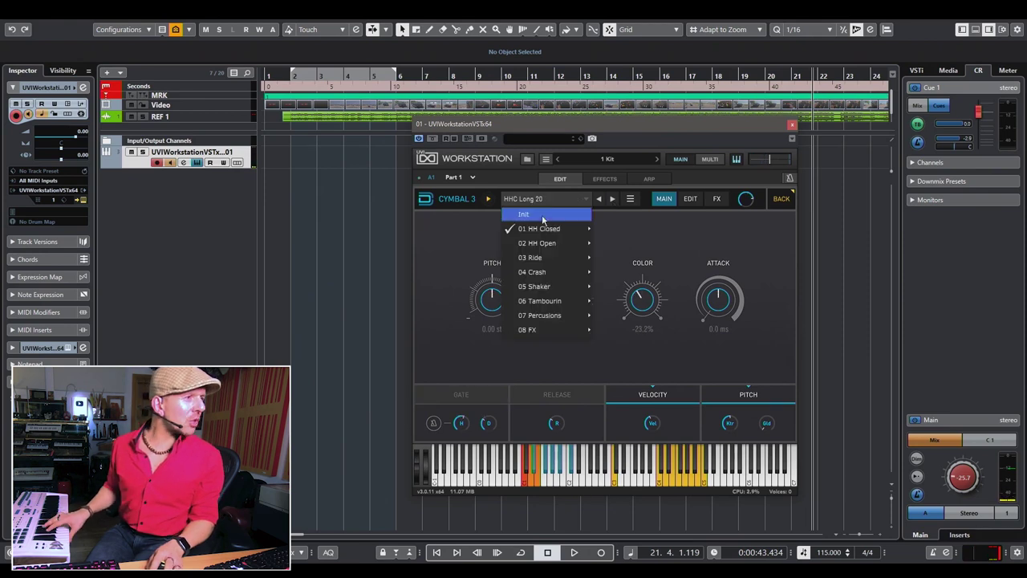
mouse_move(547, 228)
mouse_move(656, 229)
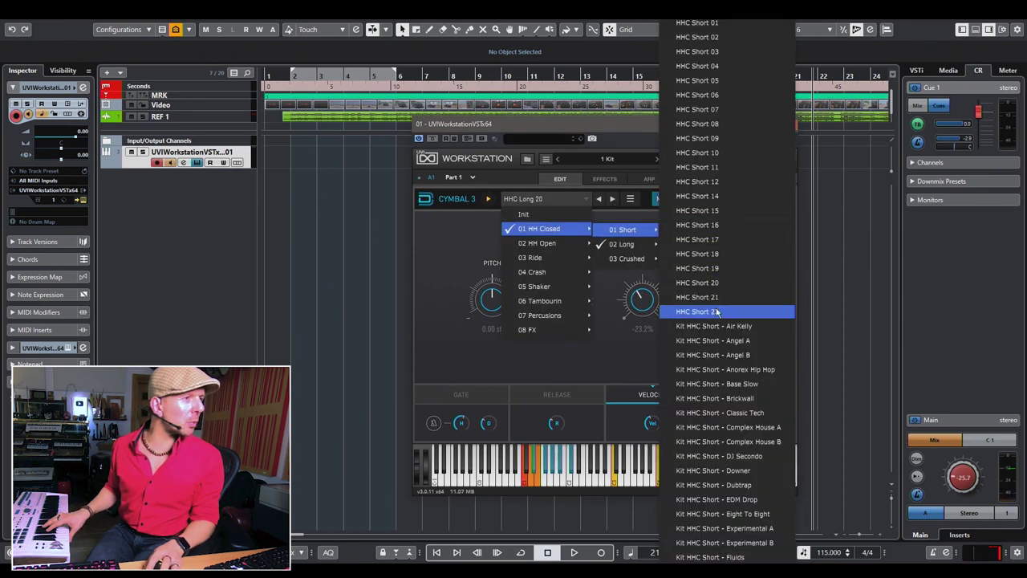
click(705, 315)
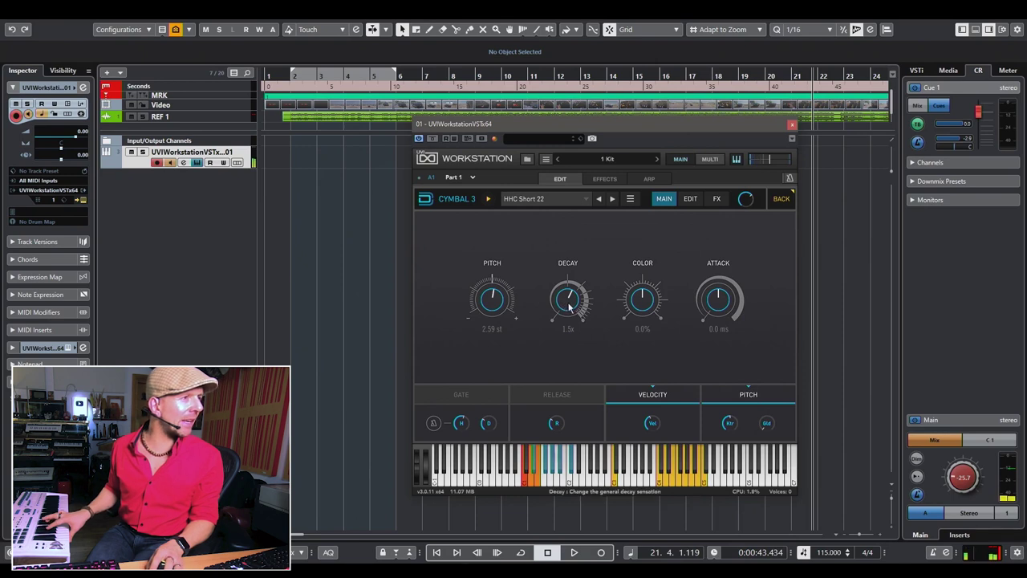
Record a hi-hat performance on the UVIWorkstation track starting at bar 5
scroll(568, 286, up, 5)
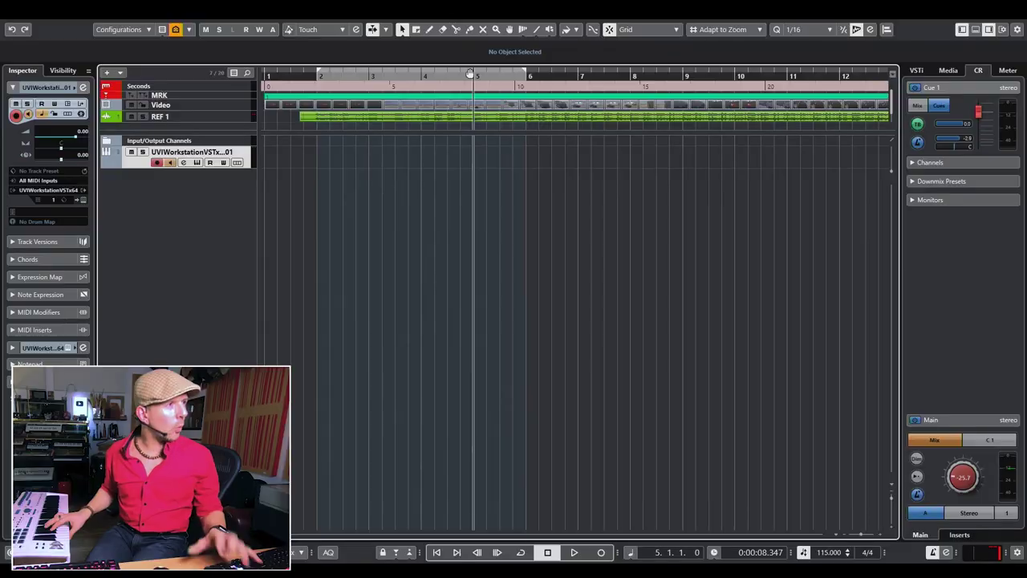
key(KP_Multiply)
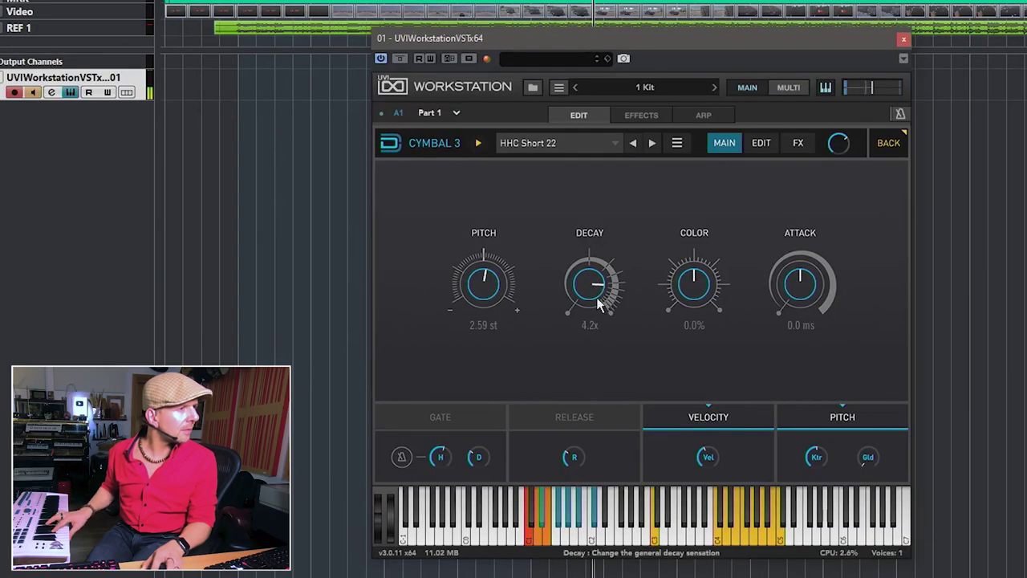
Set the pitch of Cymbals 3, 2 and 1 to 4.61 st and close the instrument window
drag(491, 278, 491, 276)
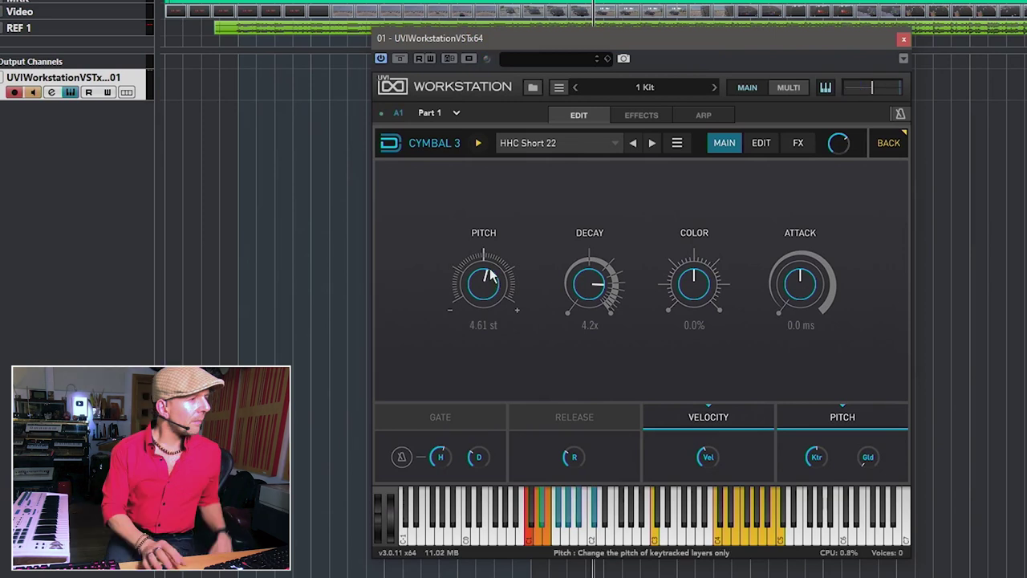
click(882, 145)
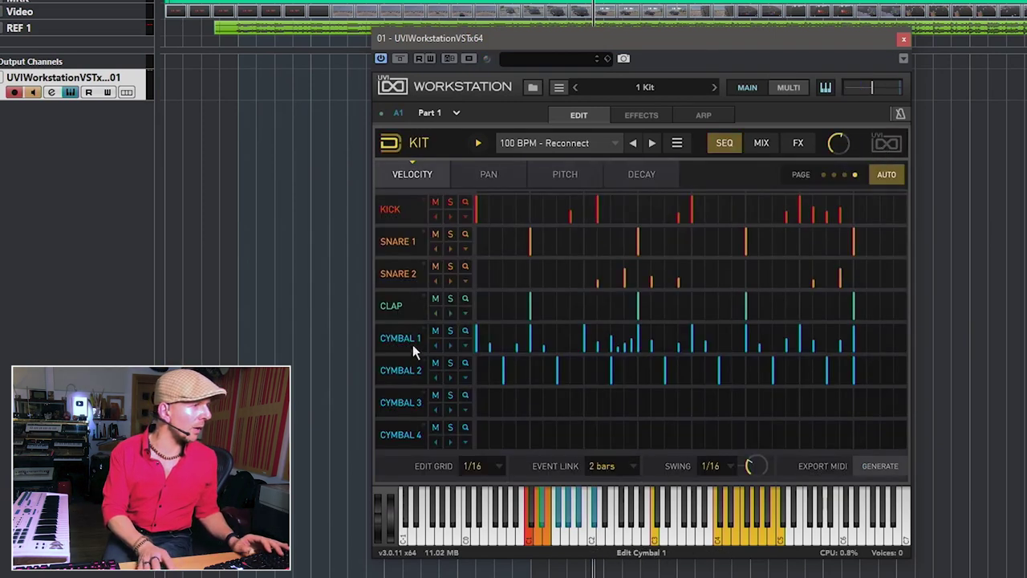
click(402, 370)
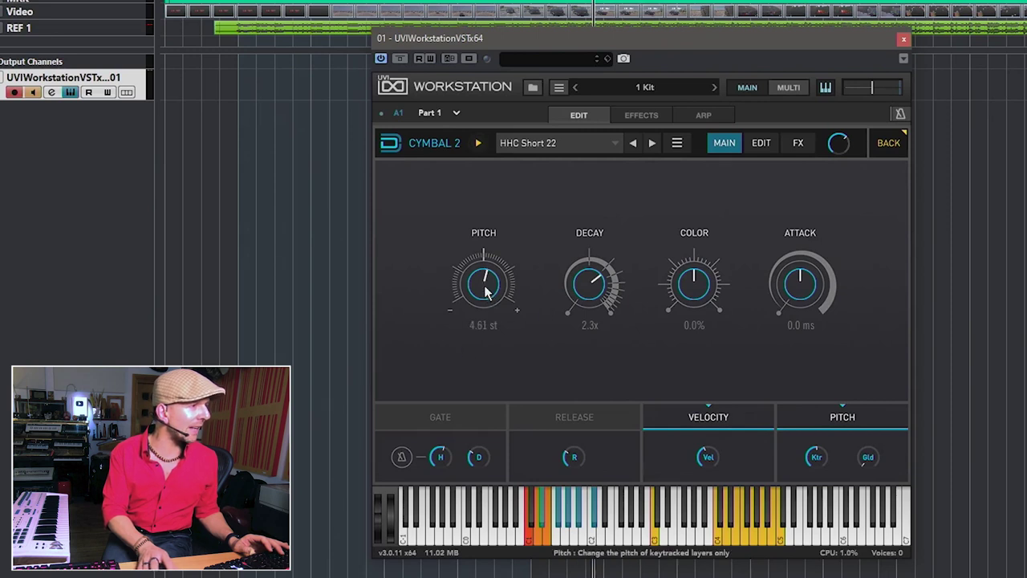
click(882, 146)
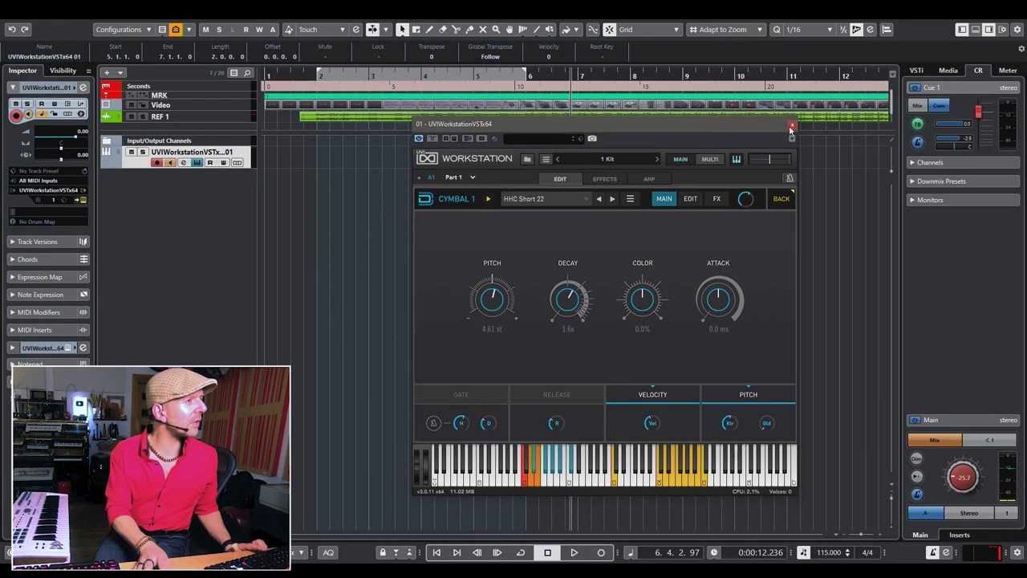
click(903, 39)
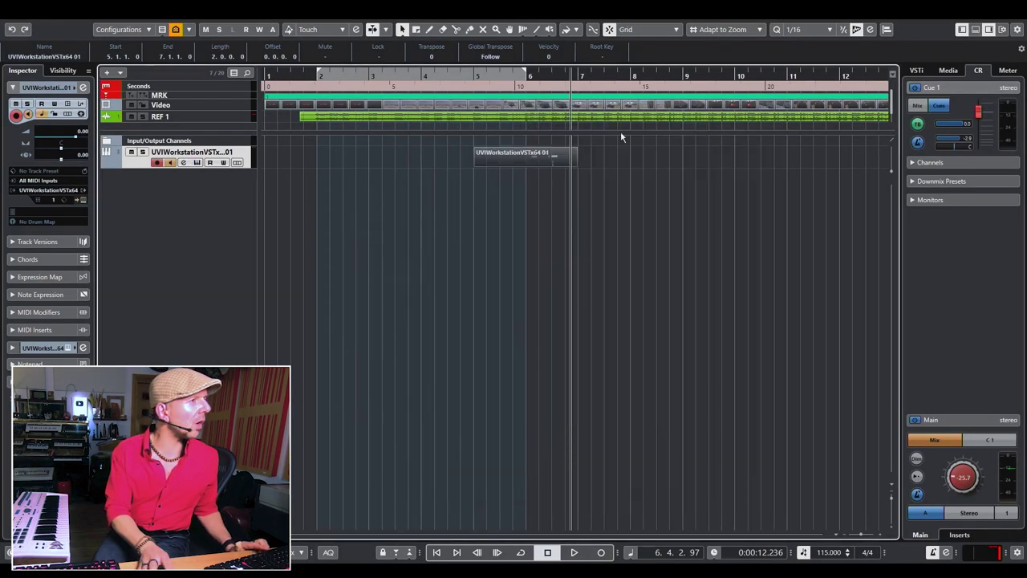
Play the recorded hi-hat part from around bar 6 to check the groove
click(525, 86)
key(space)
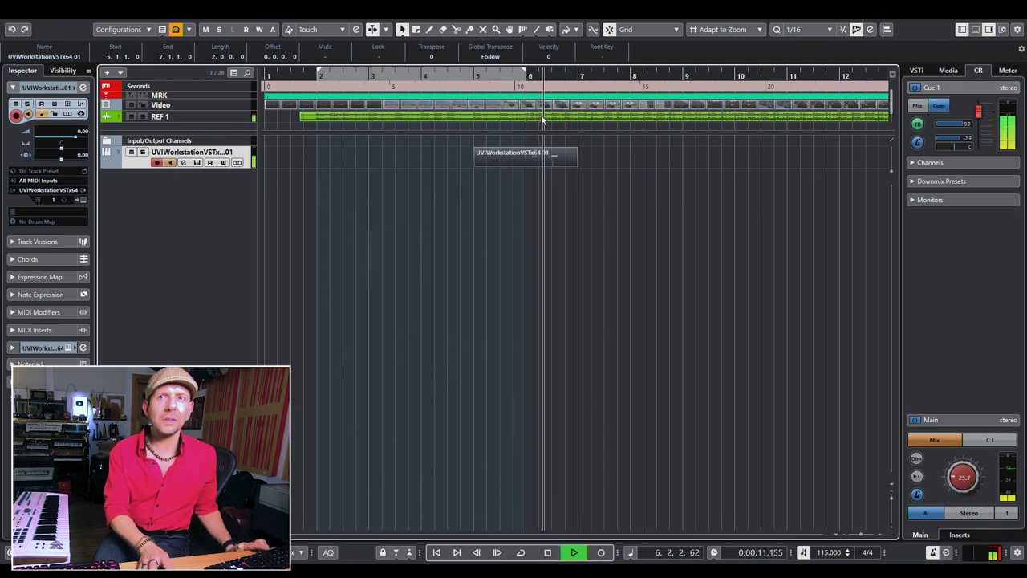
key(space)
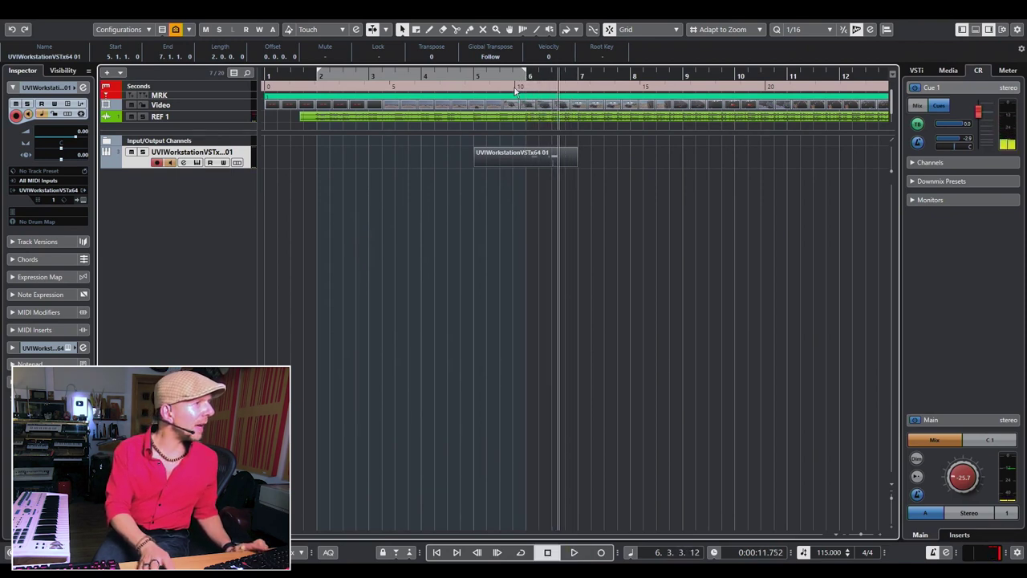
key(KP_0)
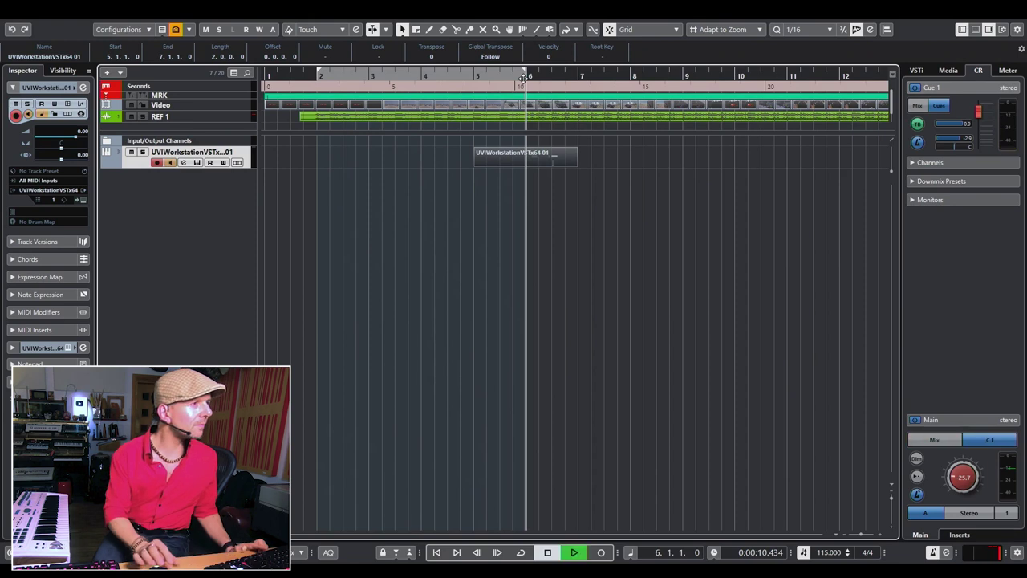
key(space)
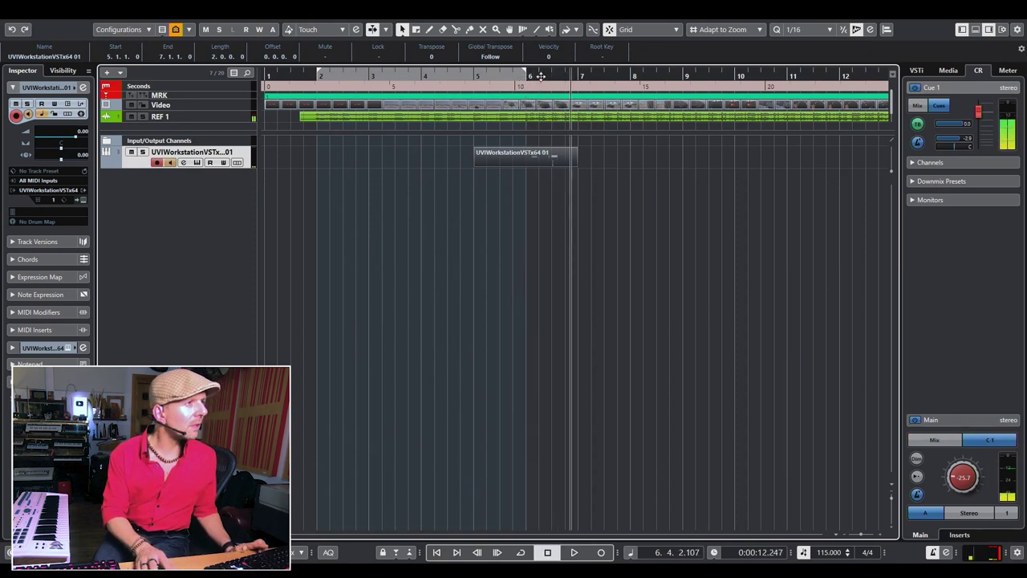
click(552, 77)
key(space)
Record another hi-hat take on the UVIWorkstation track from bar 6 to just past bar 7
key(space)
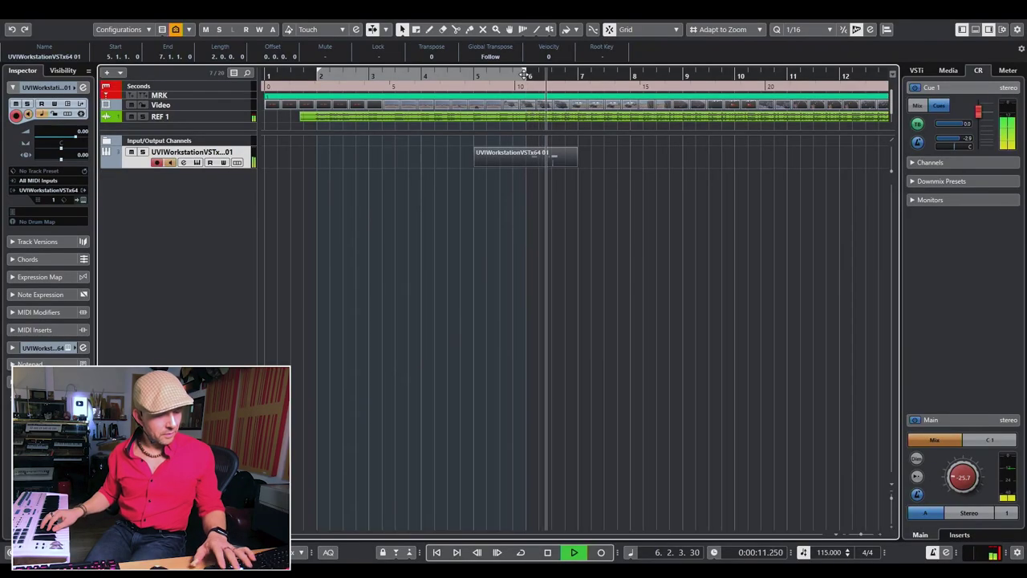
key(KP_Multiply)
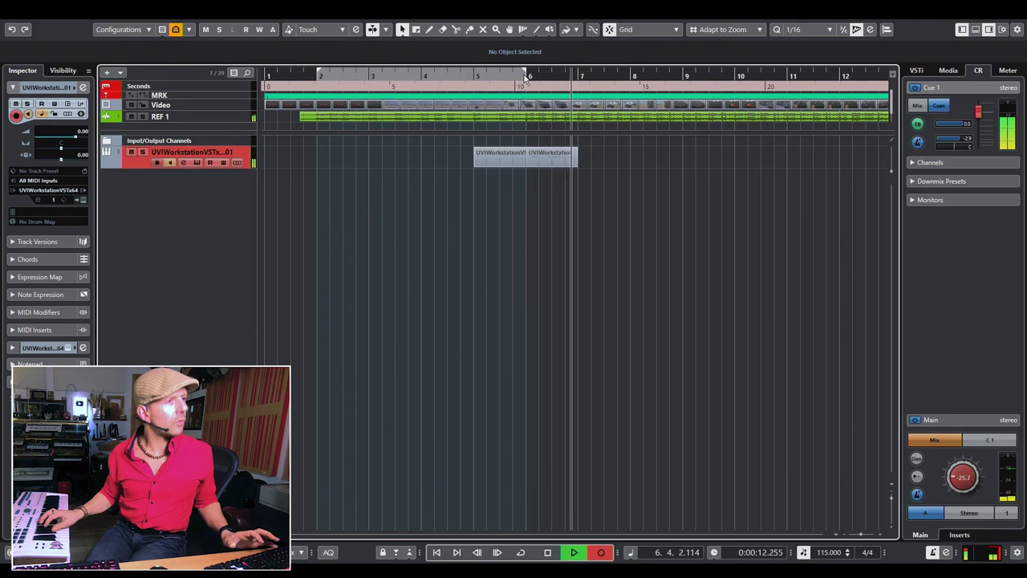
key(space)
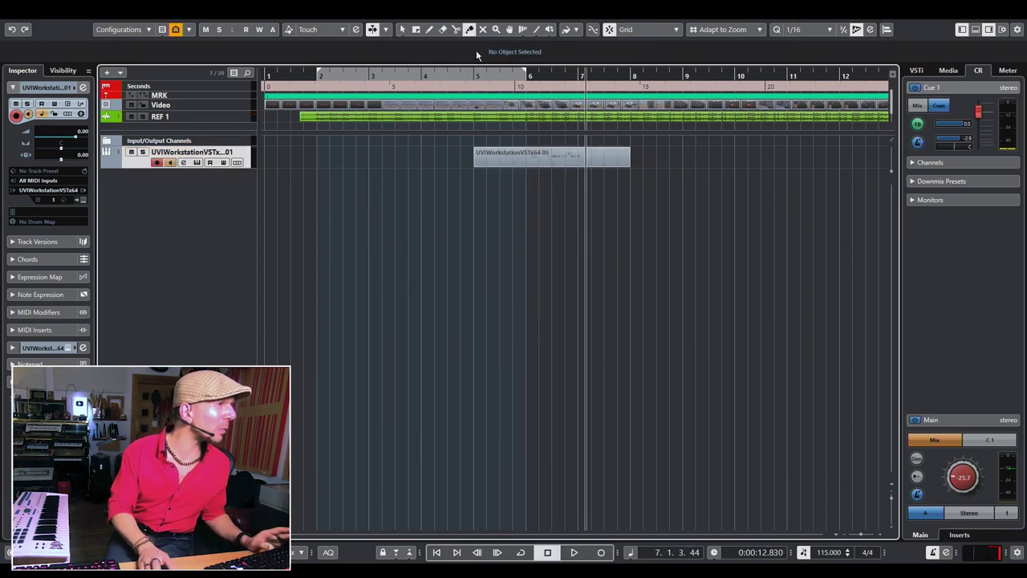
Quantize the recorded part's notes to 1/16 in the note editor and play the result from bar 6
double_click(515, 158)
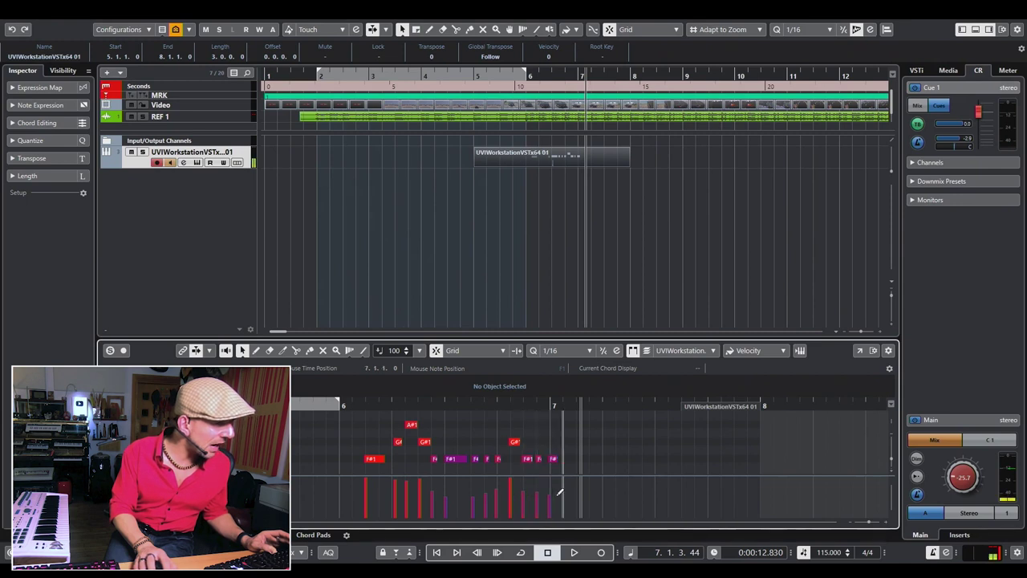
key(q)
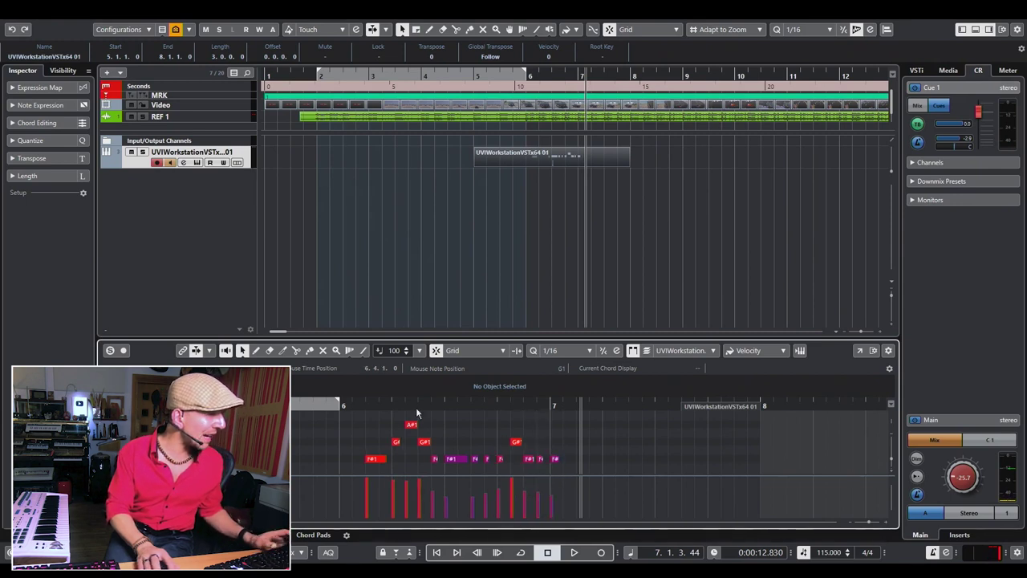
click(353, 406)
key(space)
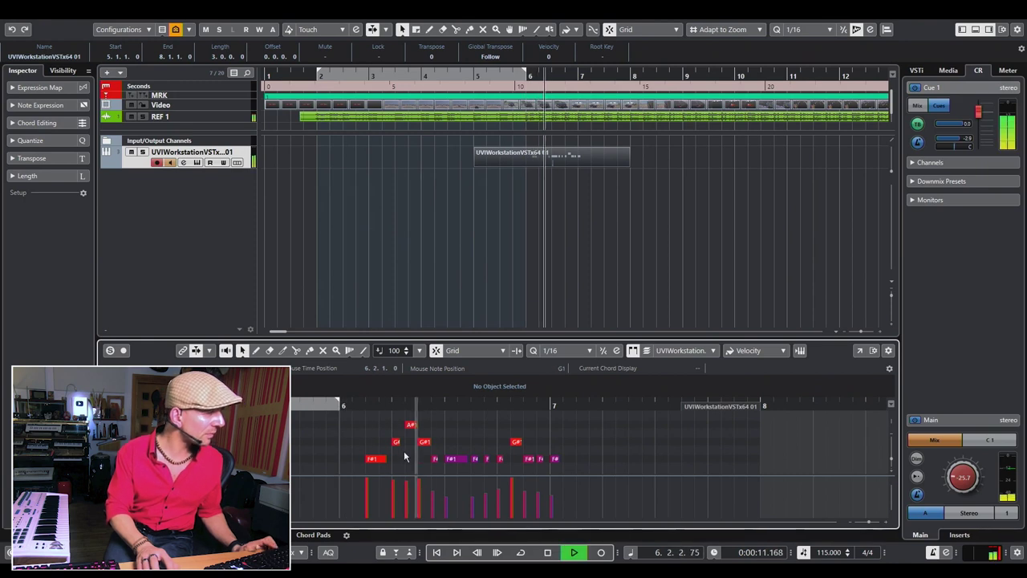
key(space)
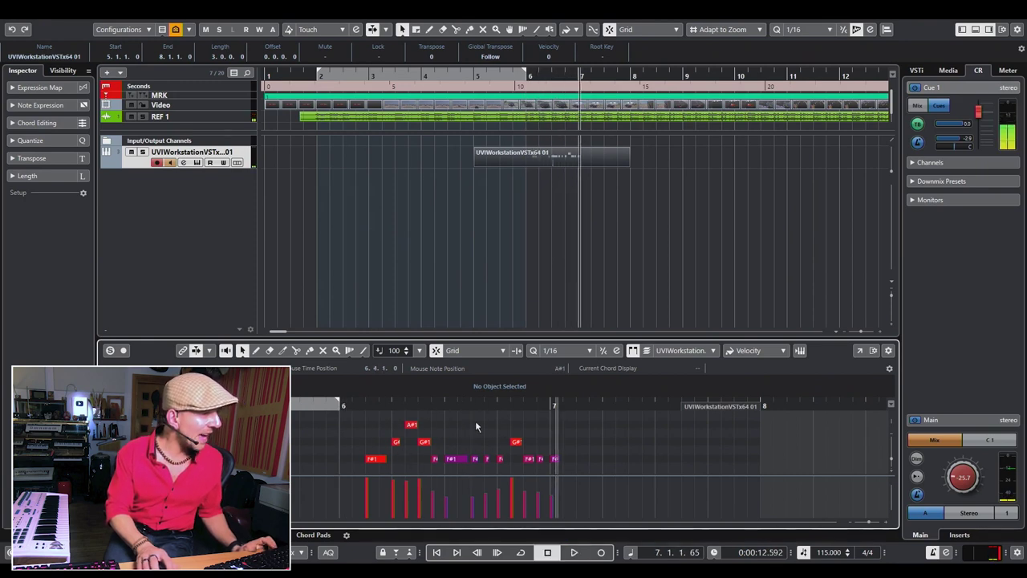
Adjust the output level of Cymbal 3 in the drum kit and play the hi-hat part to check the balance
click(412, 423)
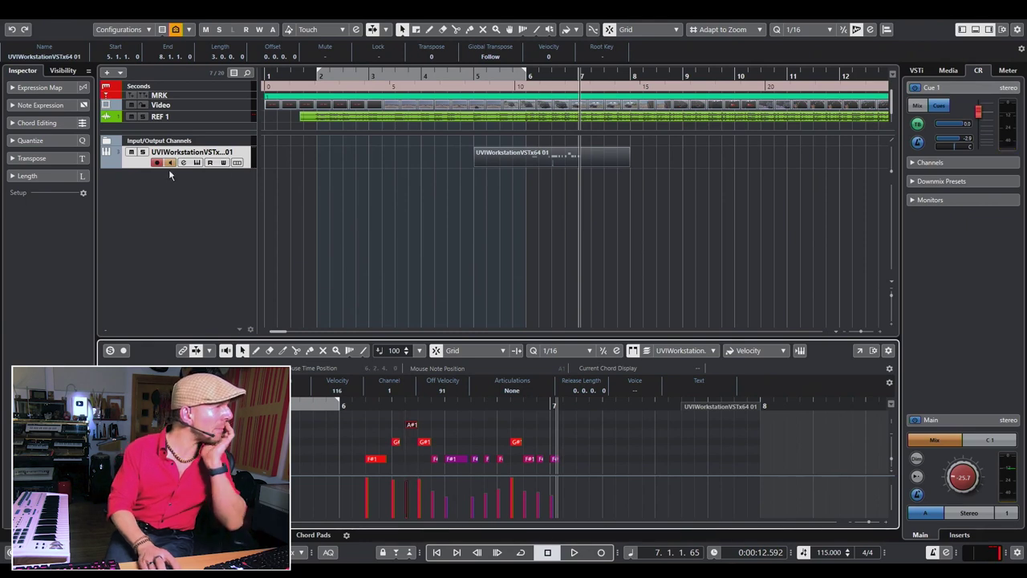
click(196, 163)
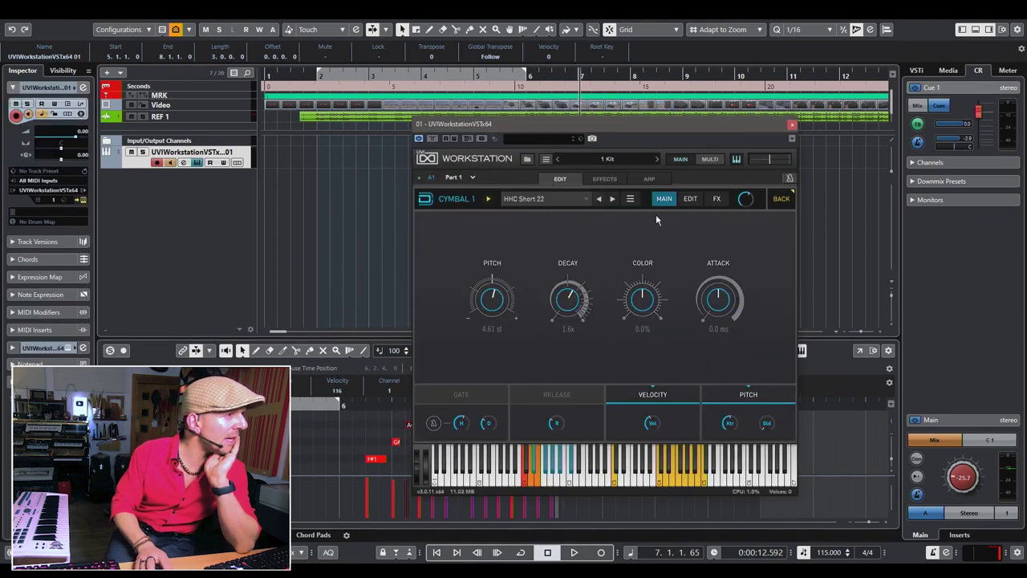
click(781, 199)
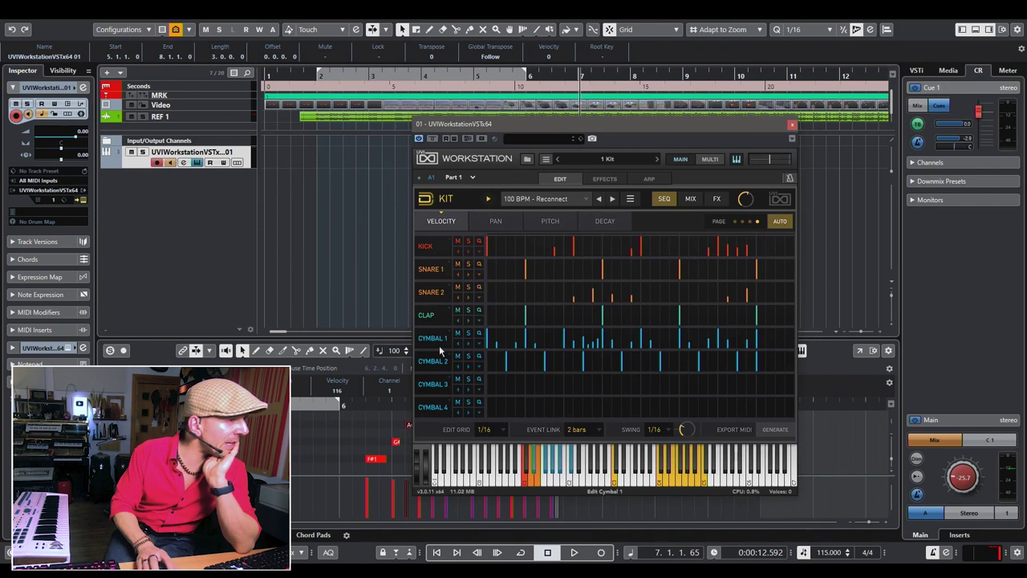
click(434, 384)
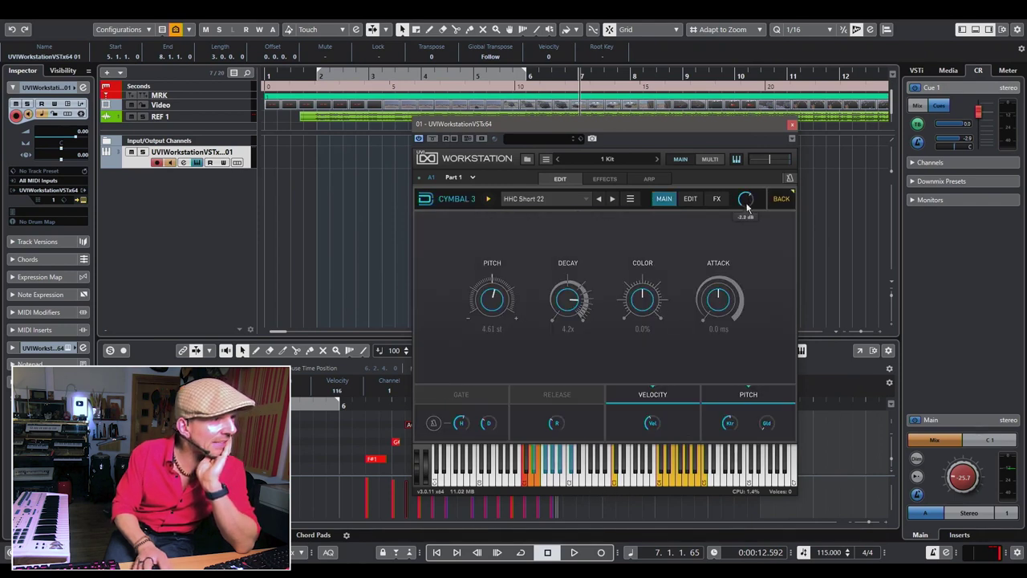
click(791, 126)
key(space)
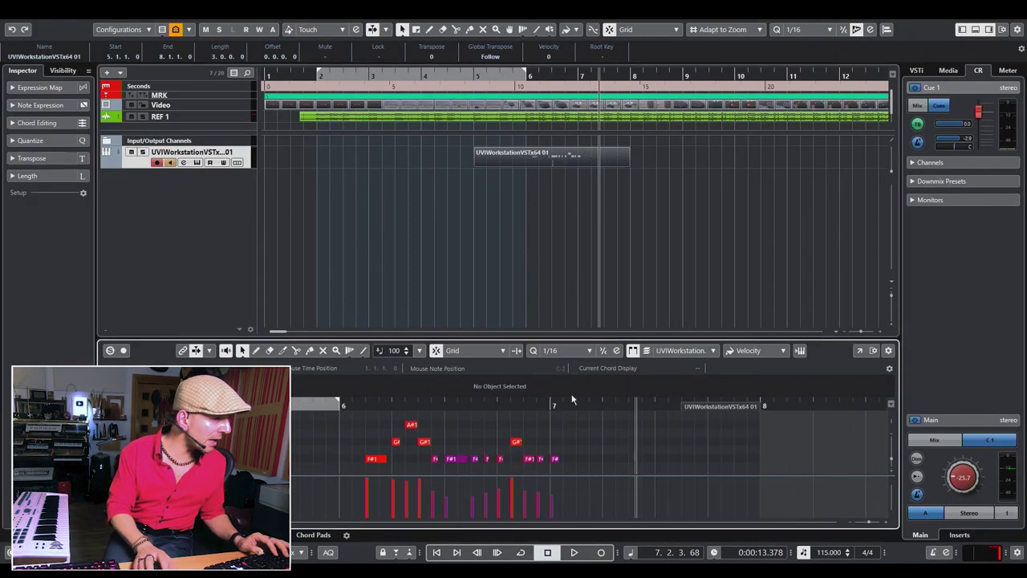
Move the last F#1 note from bar 7 to the start of bar 6
click(554, 459)
drag(555, 461, 343, 436)
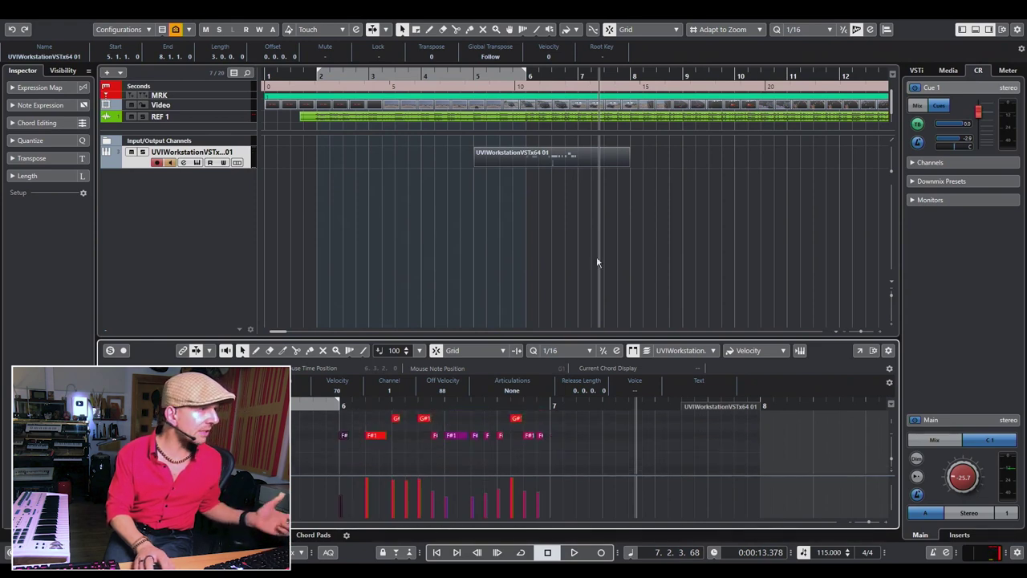
Colour the UVIWorkstation track red and rename it DRUMS
click(386, 212)
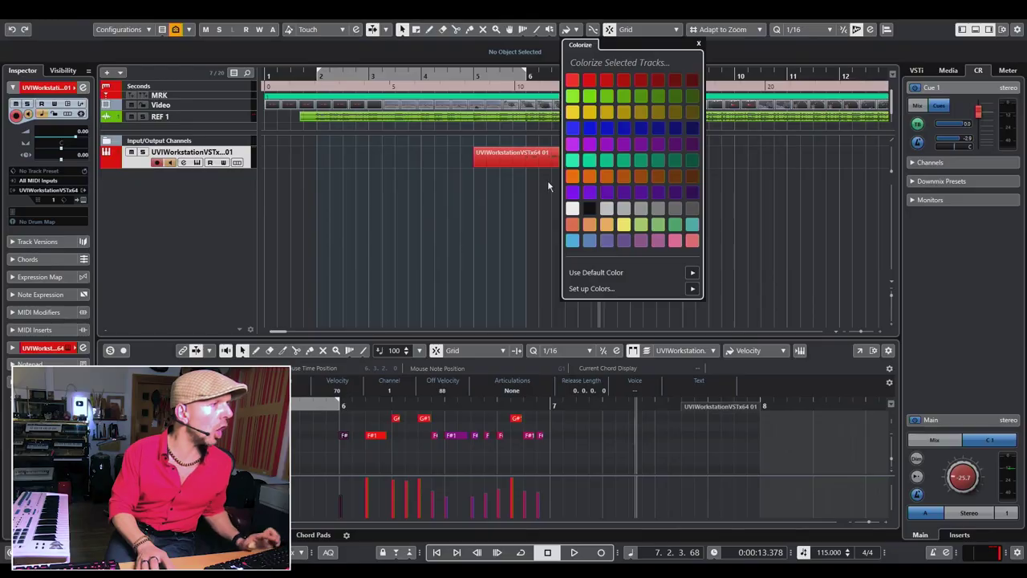
click(535, 208)
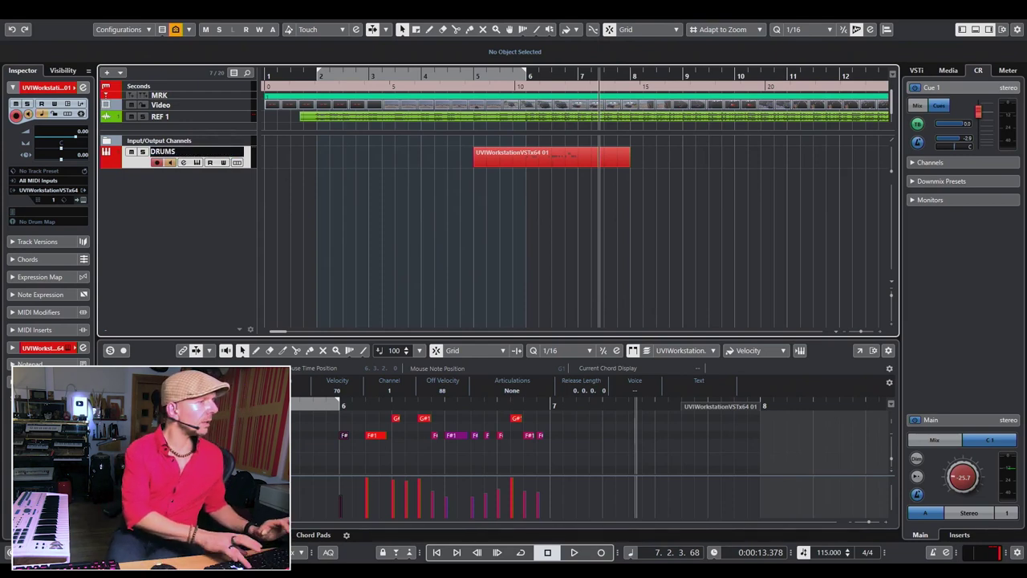
Set the cycle range from bar 6 to bar 7 and play it in a loop
drag(577, 76, 527, 75)
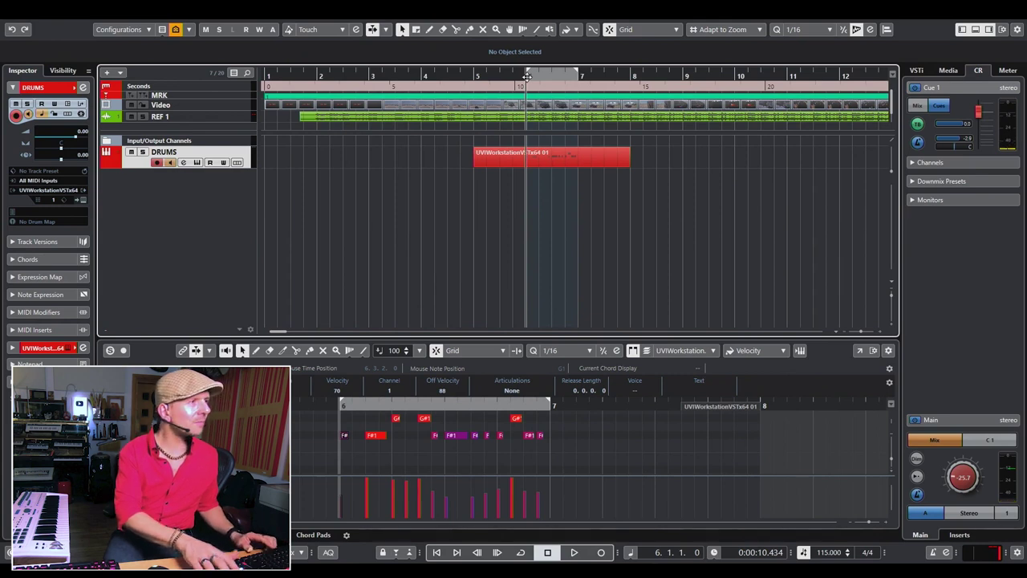
click(527, 75)
key(space)
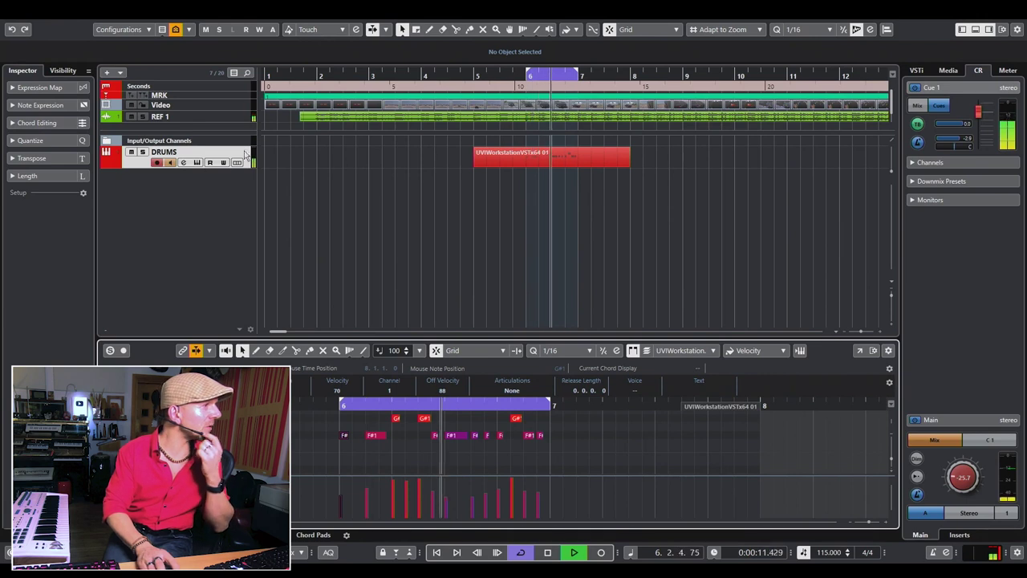
Set the decay of Cymbal 3 to 4.4x and trim the drum part to bar 6 only
click(197, 162)
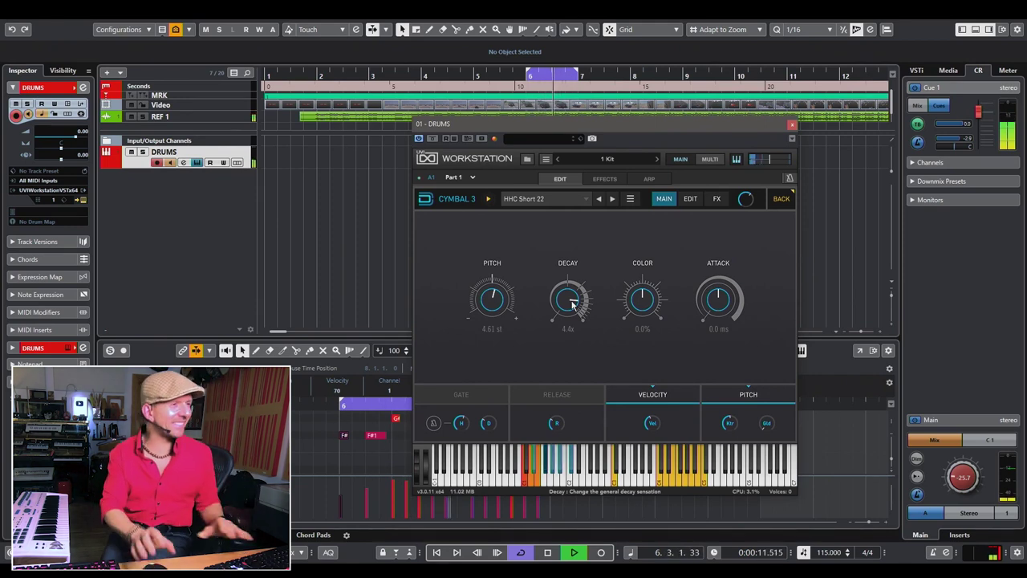
click(790, 126)
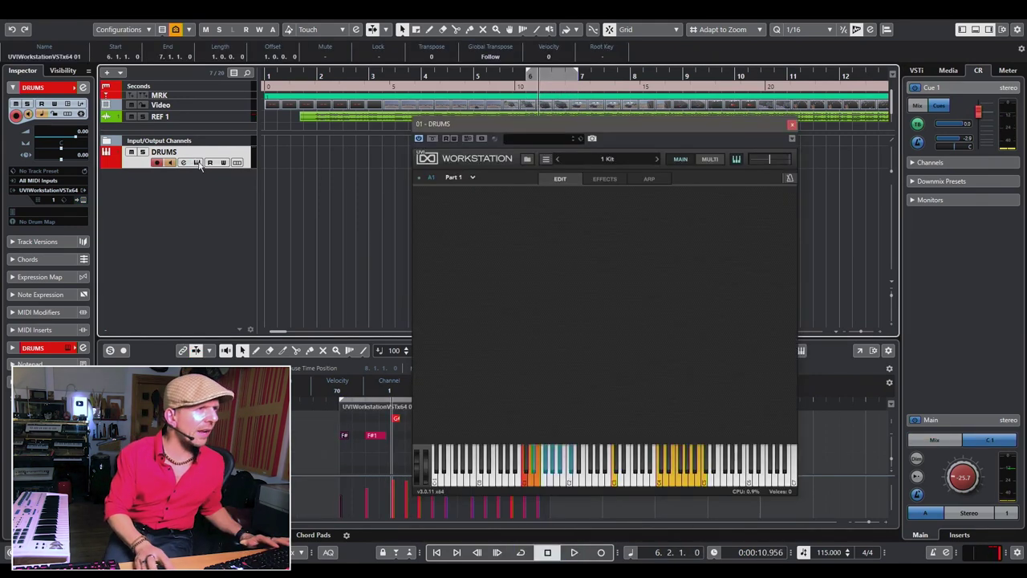
Display the drum kit's preset effects, uncover the DRUMS part and play the looped bar
click(604, 180)
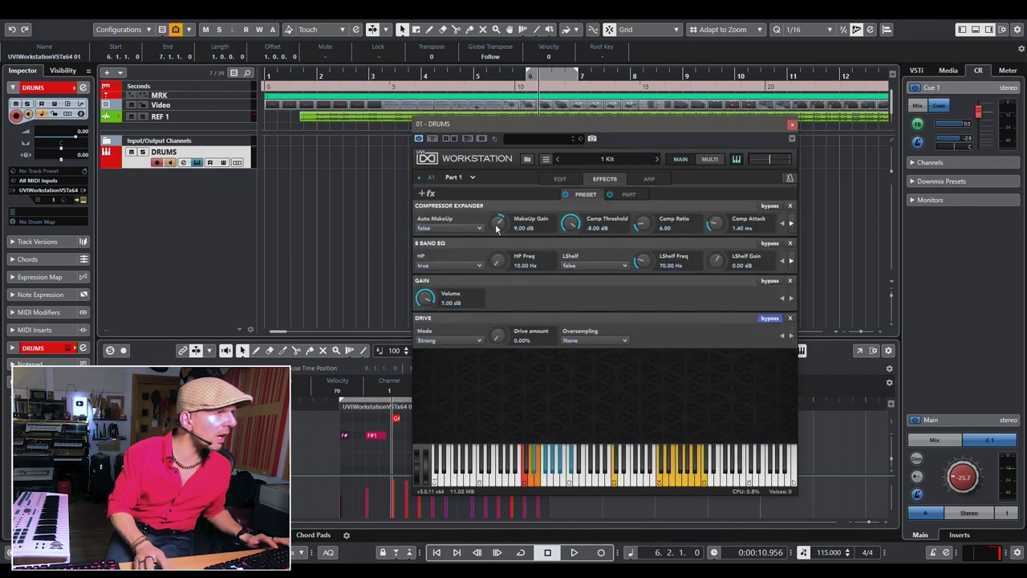
drag(540, 129, 530, 217)
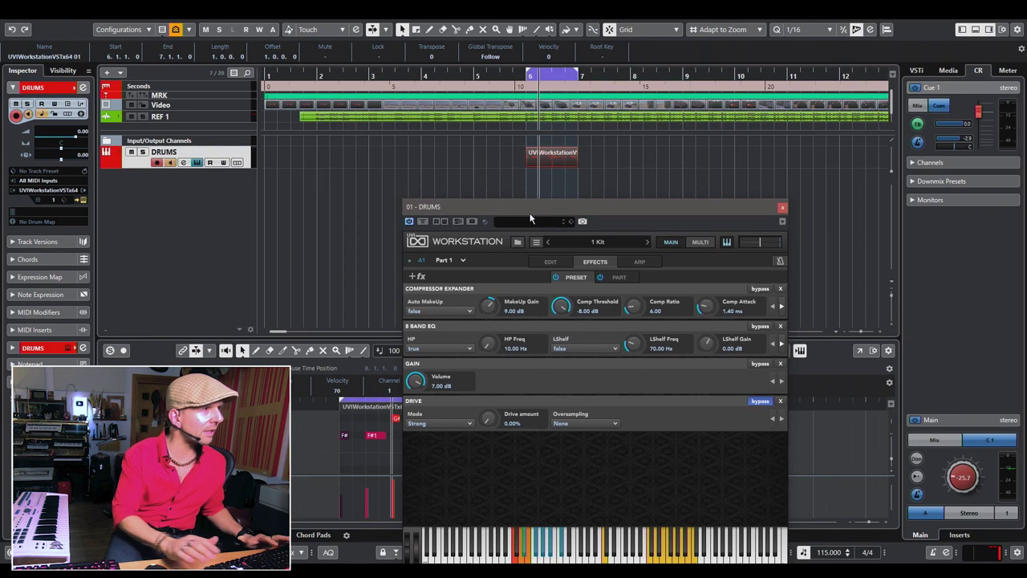
key(space)
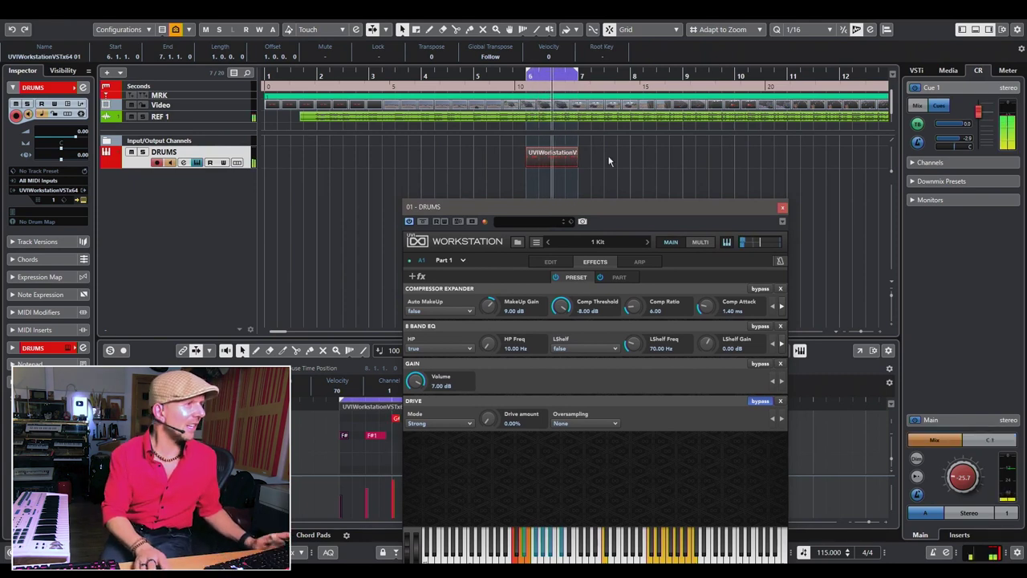
Repeat the one-bar drum part up to bar 23 and shorten the last copy to end at beat 3 of bar 22
drag(562, 169, 610, 181)
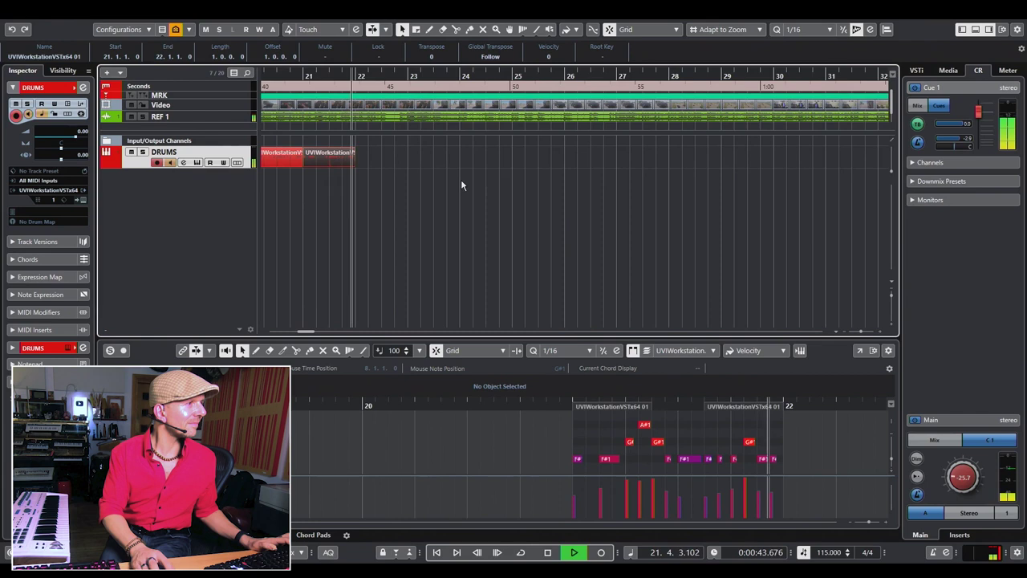
key(space)
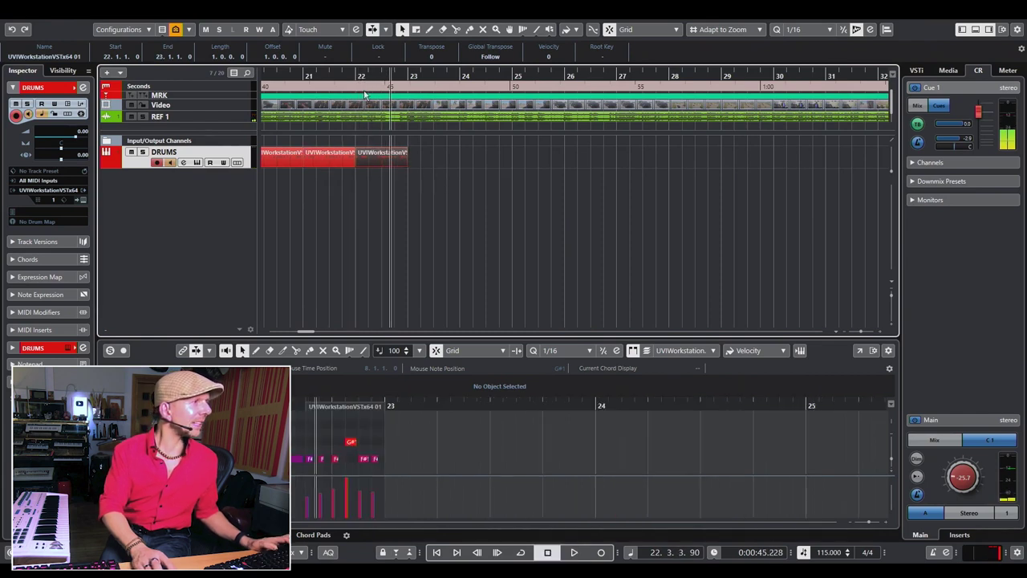
click(410, 169)
drag(406, 166, 381, 165)
Copy a one-bar drum part to bar 27 and duplicate it twice to reach bar 30
key(space)
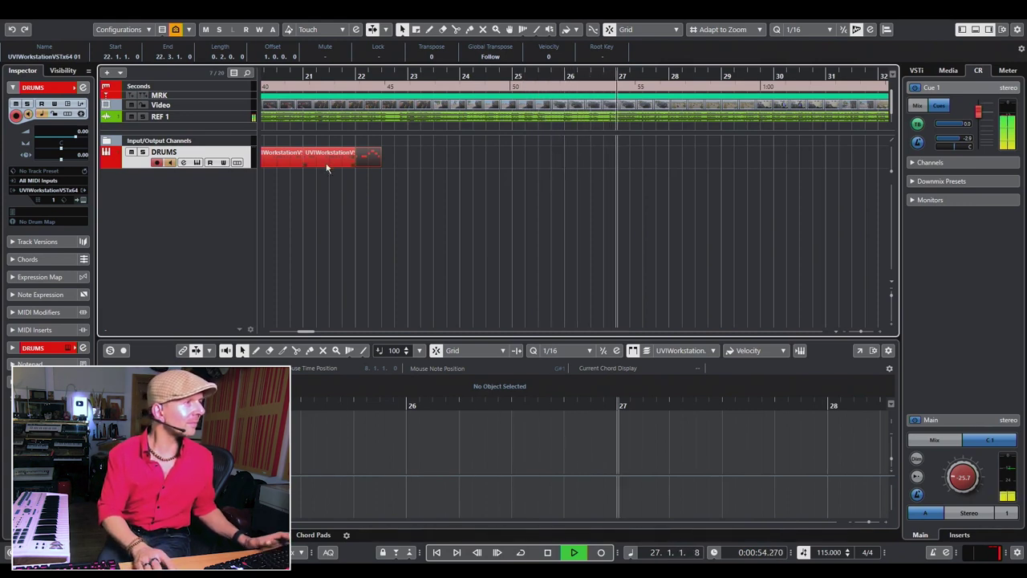
key(space)
drag(327, 165, 661, 182)
key(space)
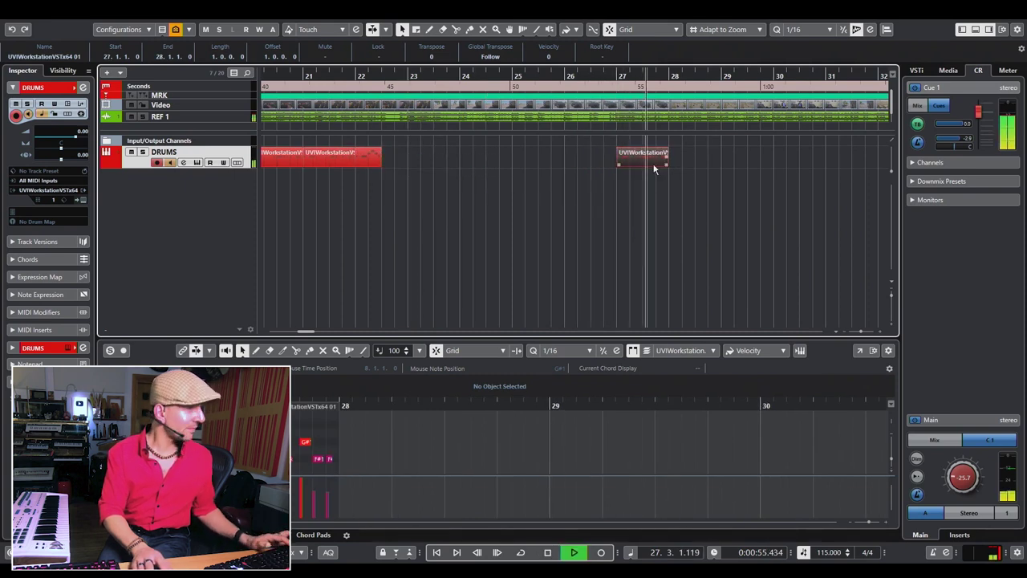
key(ctrl+d)
key(ctrl+d)
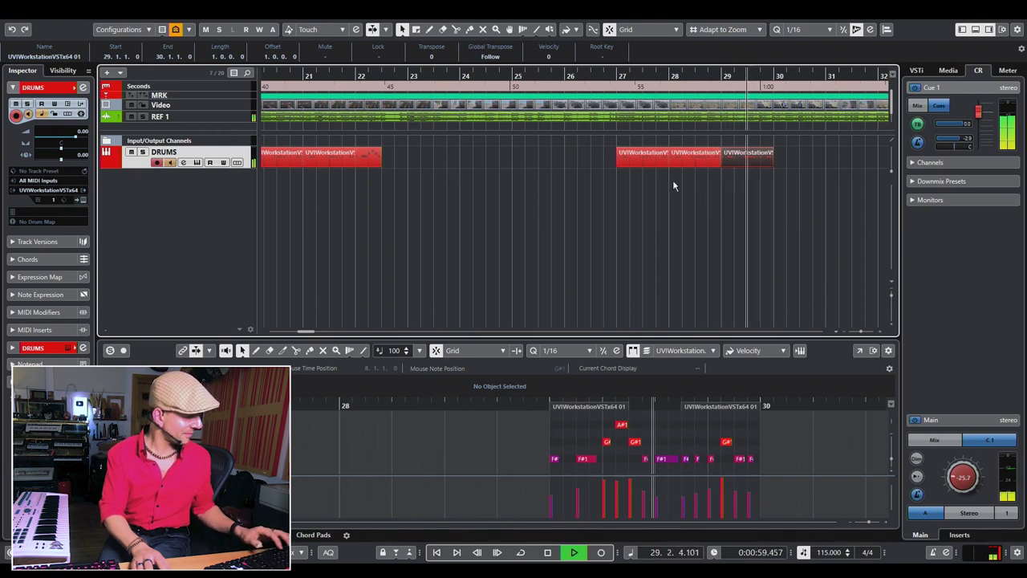
Duplicate the three drum parts from bar 27 onward and cut the row off at bar 38
key(g)
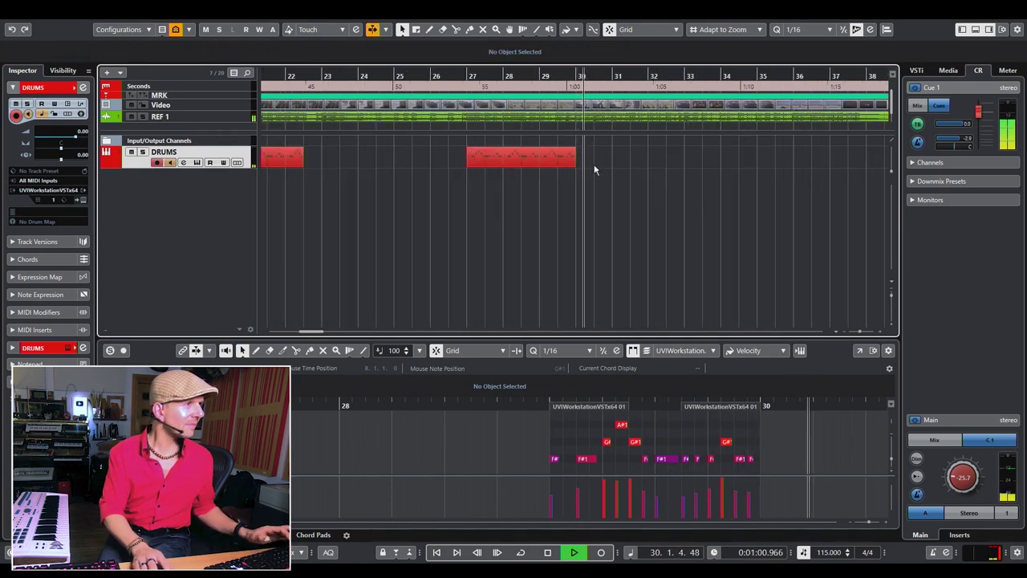
click(505, 174)
key(ctrl+d)
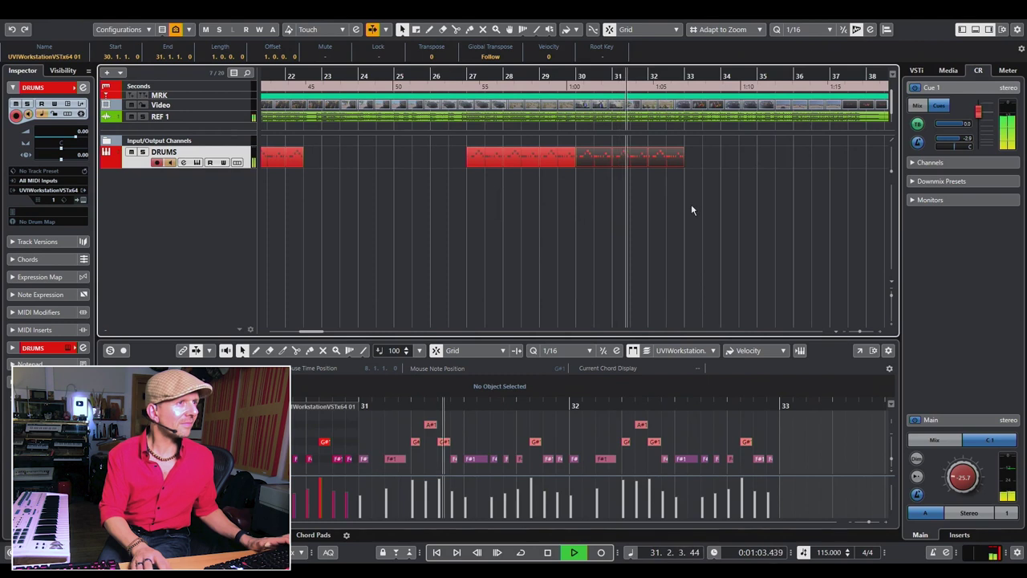
key(ctrl+d)
key(ctrl+d)
drag(852, 216, 841, 154)
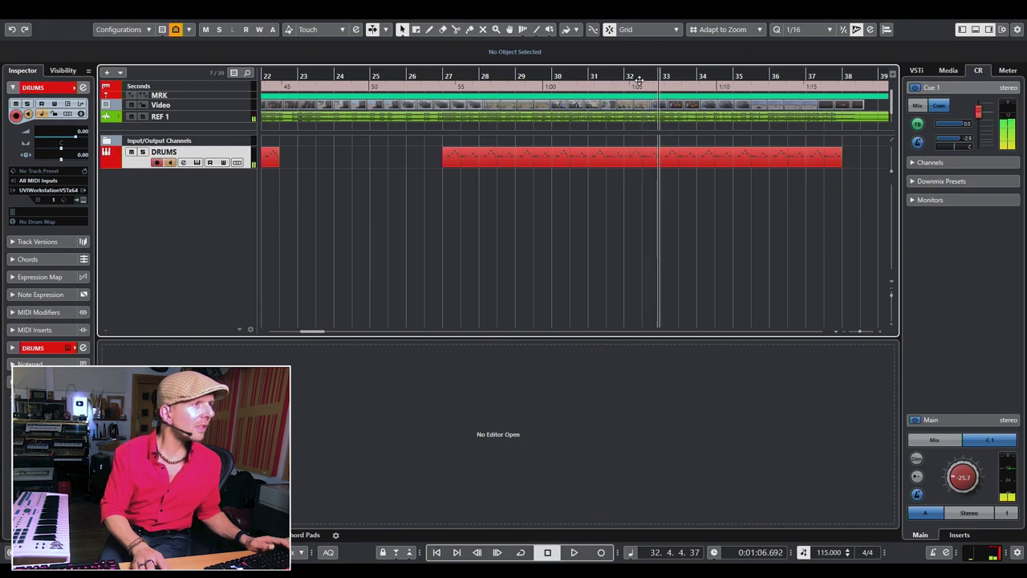
Inspect the drum part at bar 32 and play that bar against the reference track
double_click(650, 160)
click(306, 442)
key(space)
key(Delete)
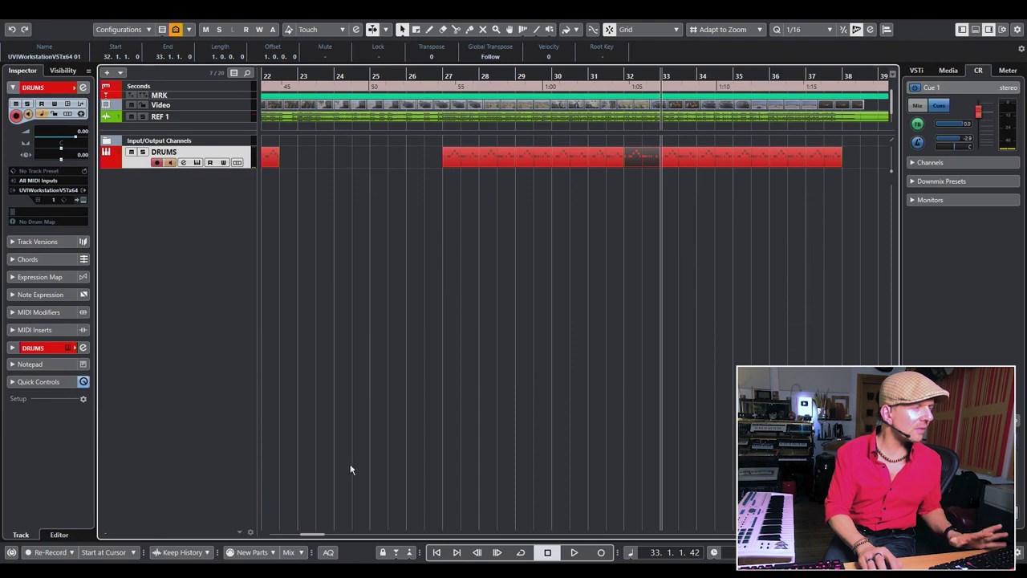
key(ctrl+e)
key(space)
click(623, 88)
key(space)
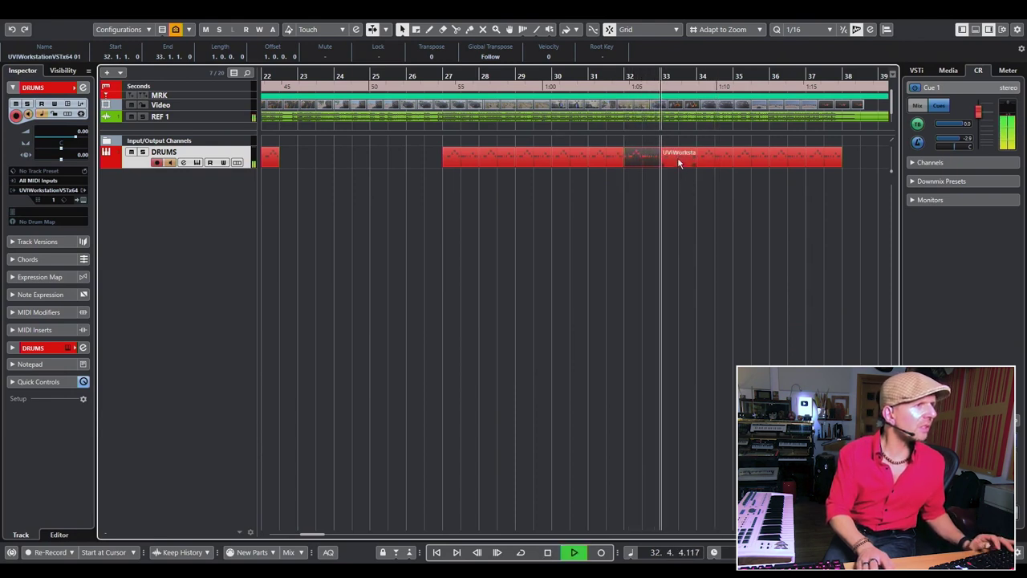
key(space)
Move the F#1 note at 33.1.3 in the bar 33 part up to A#1 and play the changed part
click(678, 159)
key(ctrl+e)
click(164, 457)
drag(164, 457, 162, 426)
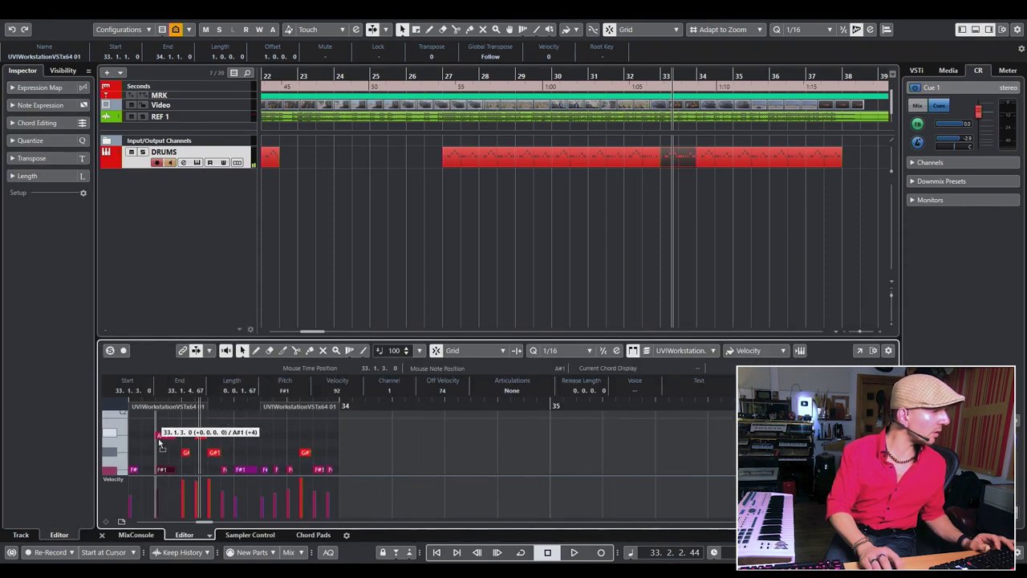
click(651, 211)
key(space)
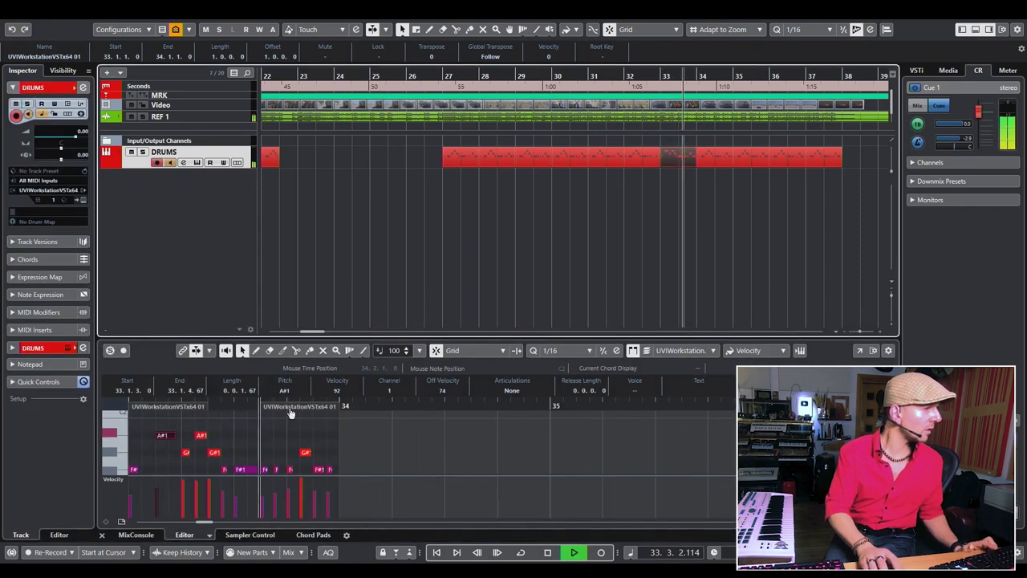
key(space)
Set the velocity of the A#1 note at 33.1.3 to 99 and play on past bar 34
click(164, 482)
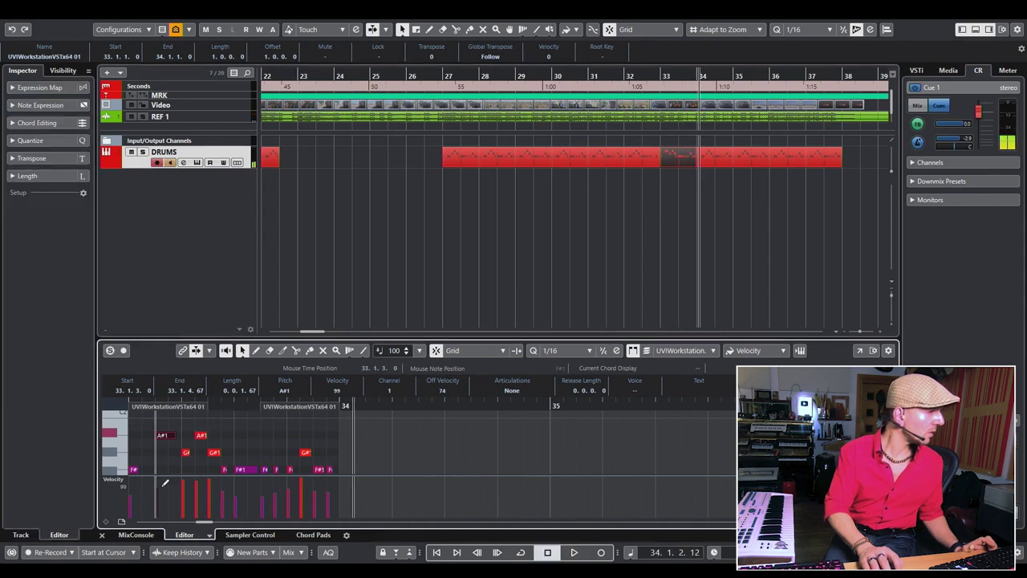
key(space)
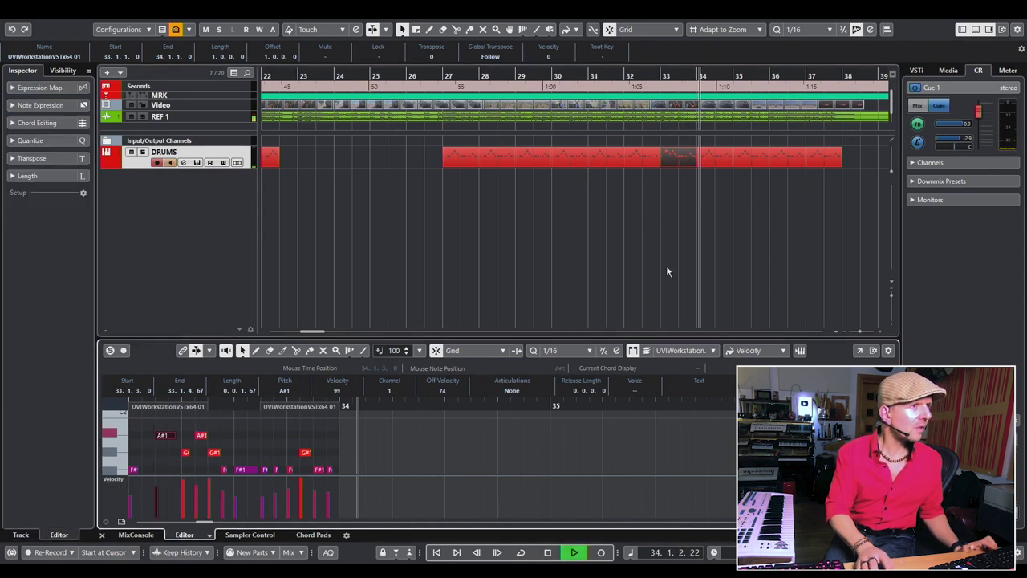
key(space)
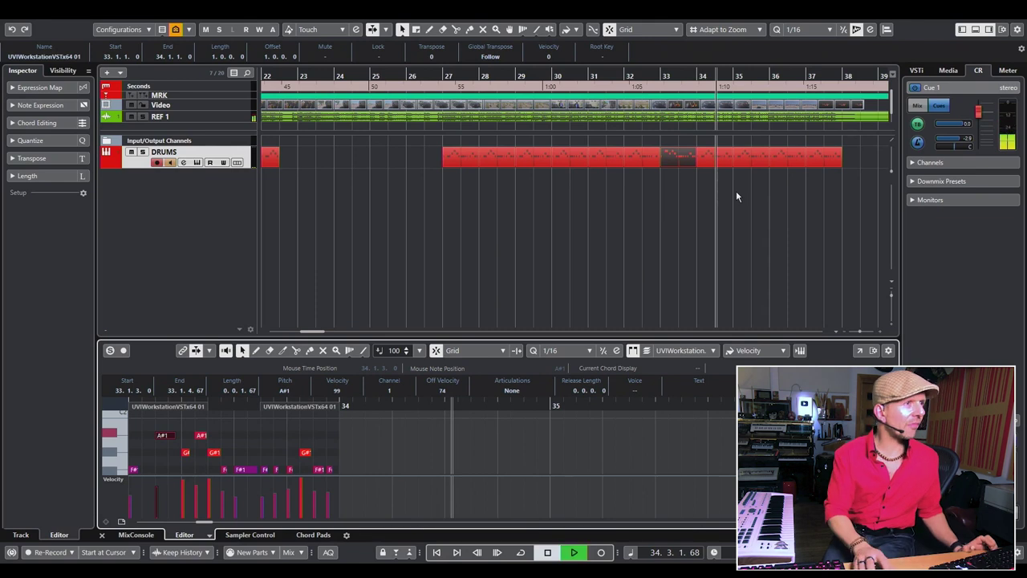
Replace the drum parts from bar 34 to bar 38 with four copies of the edited bar 33 part
click(765, 166)
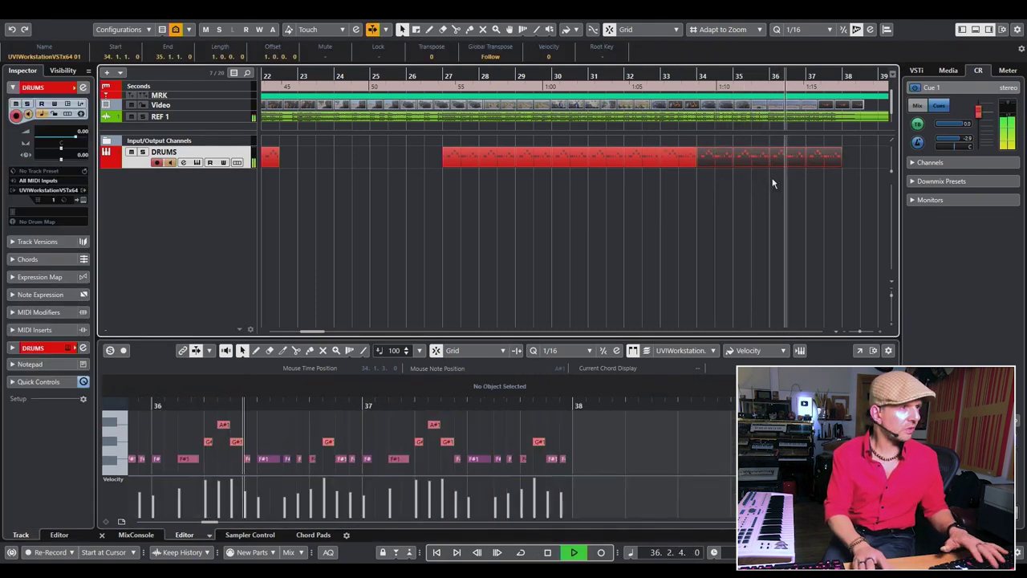
key(Delete)
drag(762, 153, 673, 172)
key(ctrl+d)
key(ctrl+d)
key(ctrl+d)
key(ctrl+d)
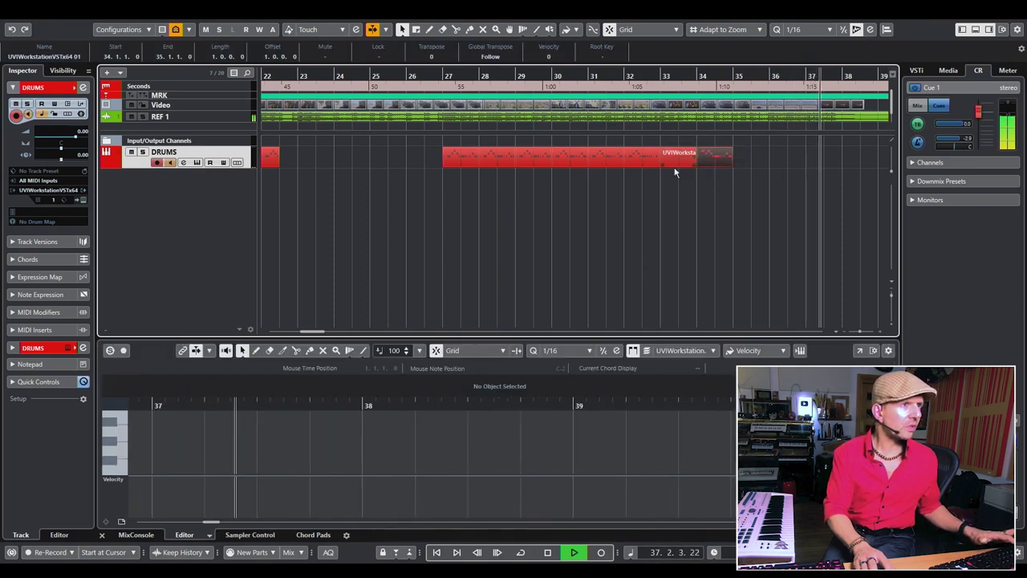
key(space)
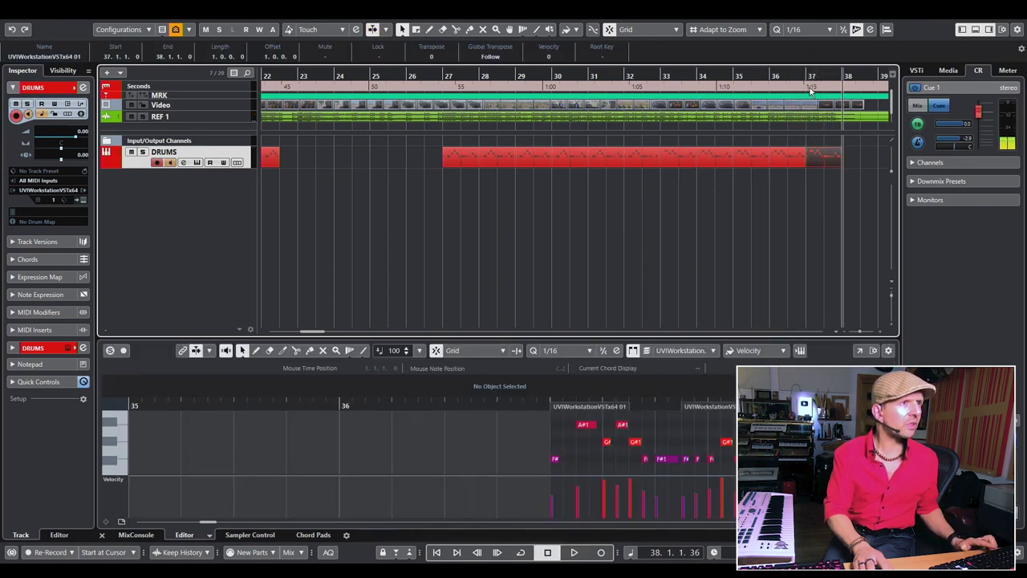
Play the drum ending from bar 37 against the video and place the cursor within bar 37
click(806, 88)
key(space)
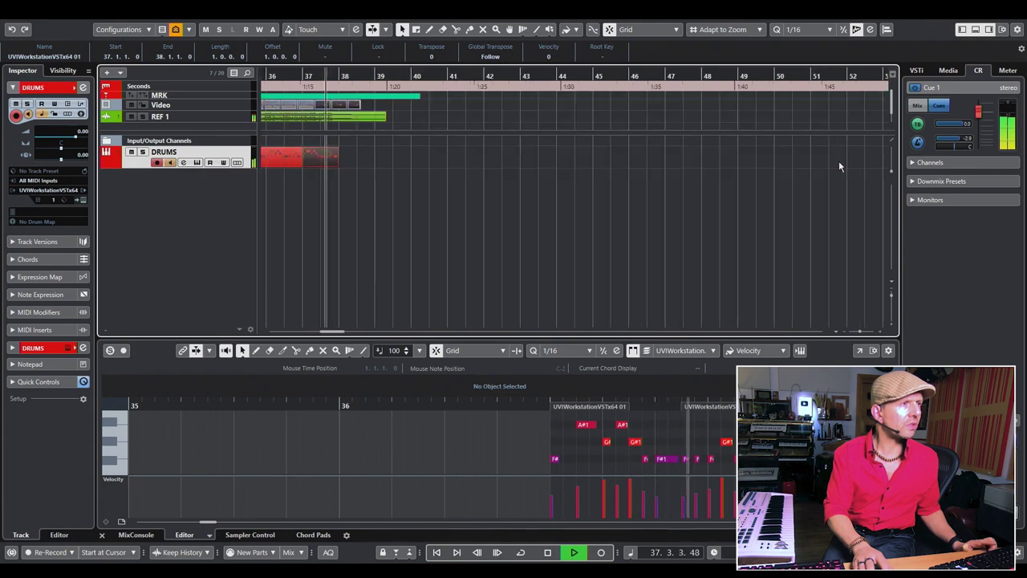
key(space)
click(321, 89)
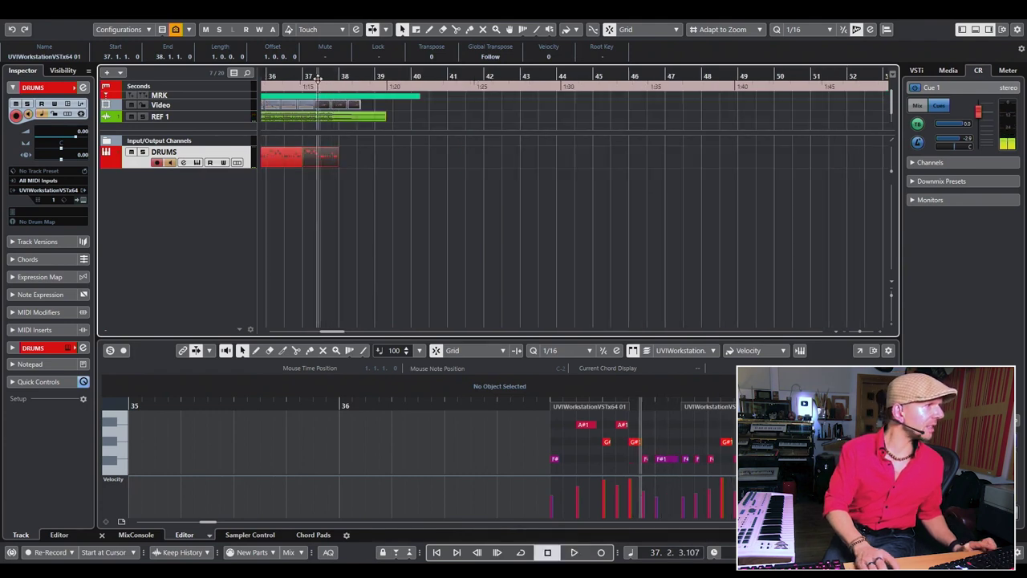
Delete the drum notes from beat 3 to the end of the bar 37 part
click(327, 160)
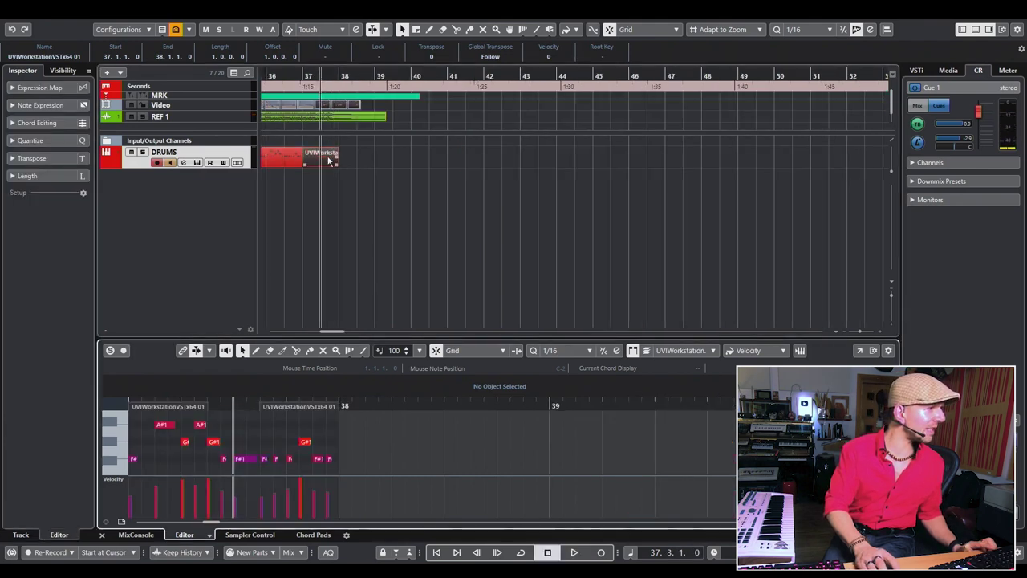
click(238, 460)
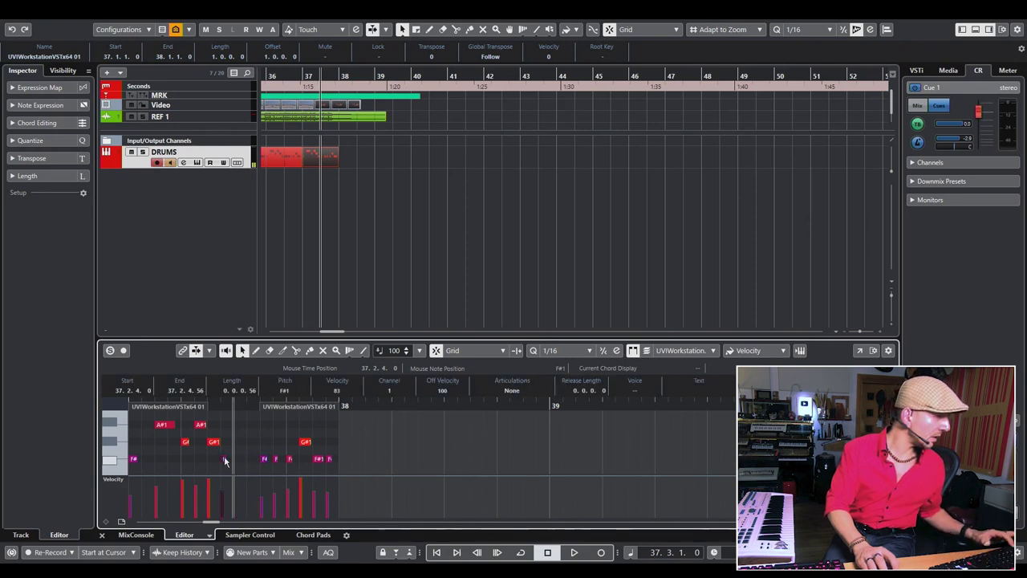
click(237, 459)
drag(254, 427, 348, 470)
key(Delete)
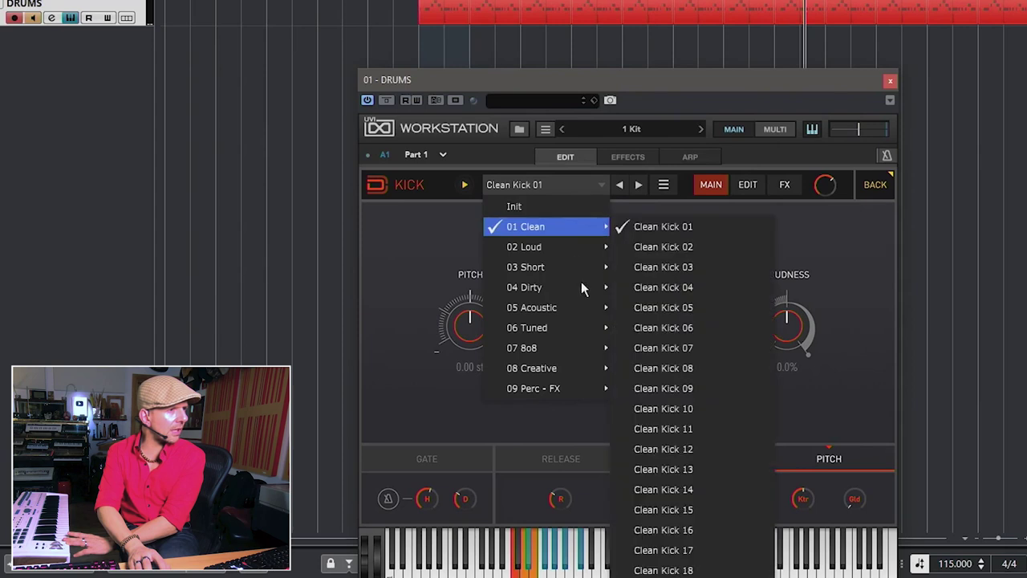
Try the acoustic kick presets from Acoustic BD 01 onward with varied Pitch settings
mouse_move(589, 308)
click(674, 7)
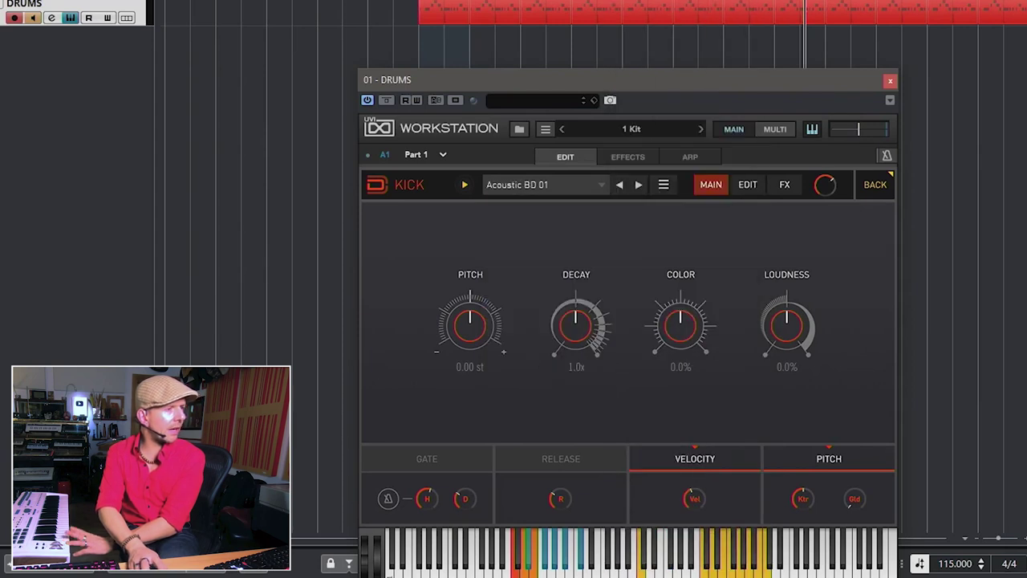
drag(479, 320, 480, 298)
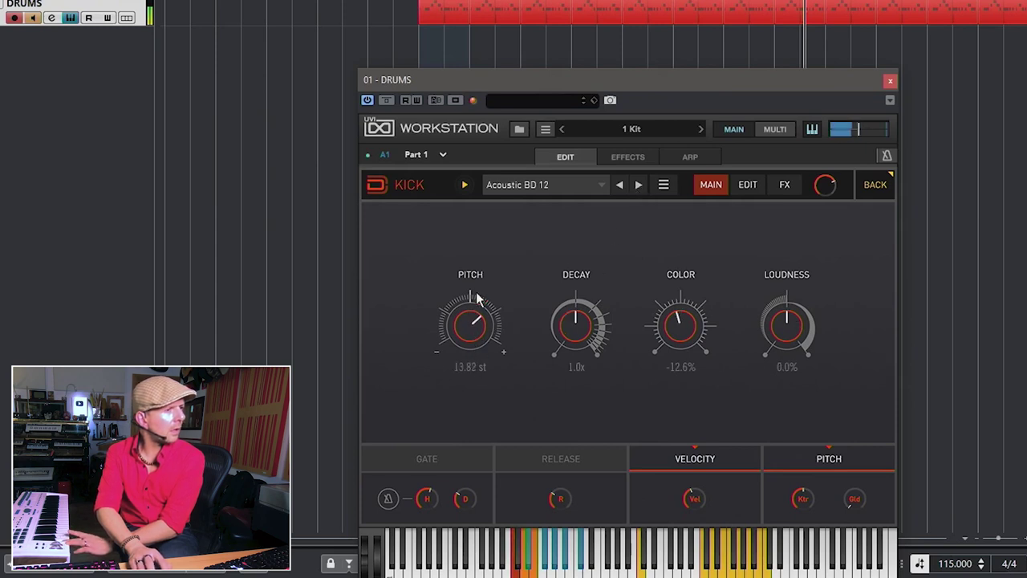
drag(468, 292, 468, 306)
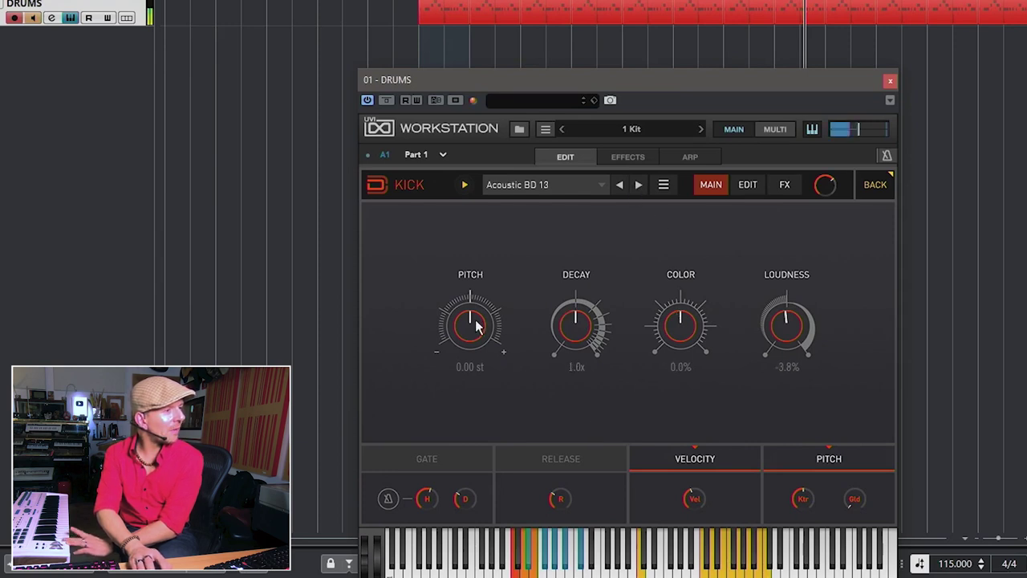
click(638, 185)
Load the Clean Kick 11 preset for the kick and adjust its Color
click(554, 185)
mouse_move(552, 230)
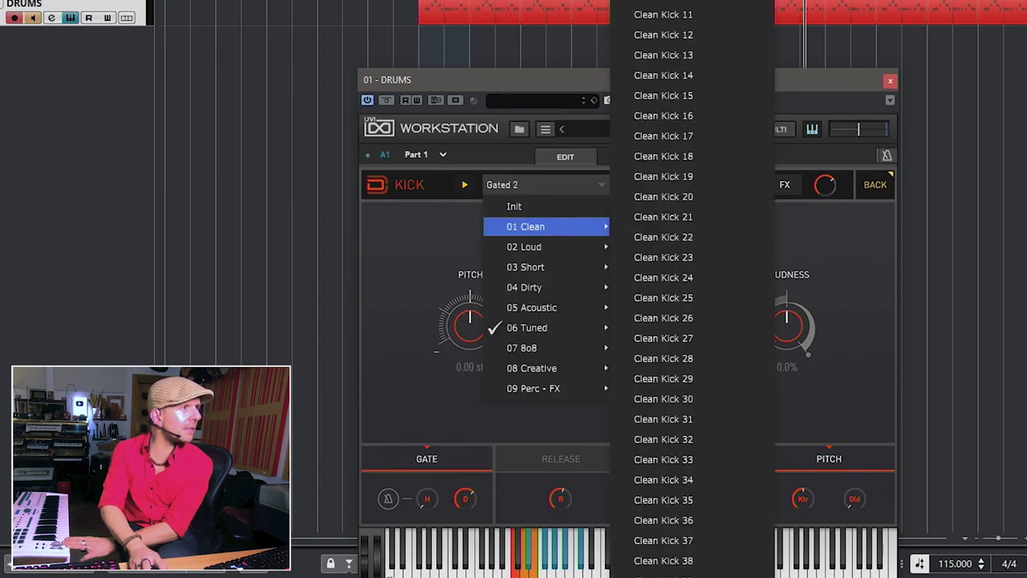
click(662, 15)
click(638, 185)
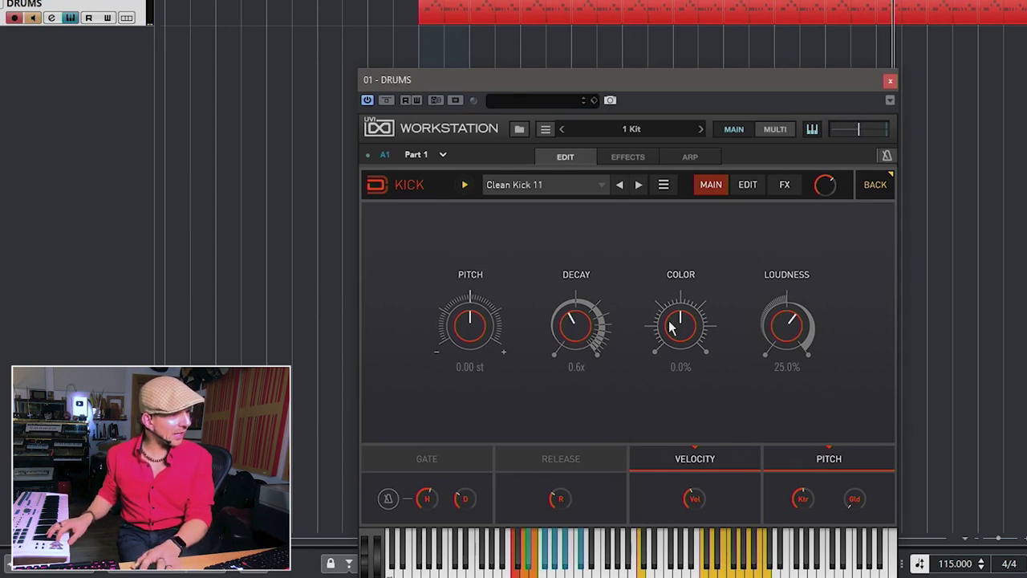
drag(672, 326, 684, 337)
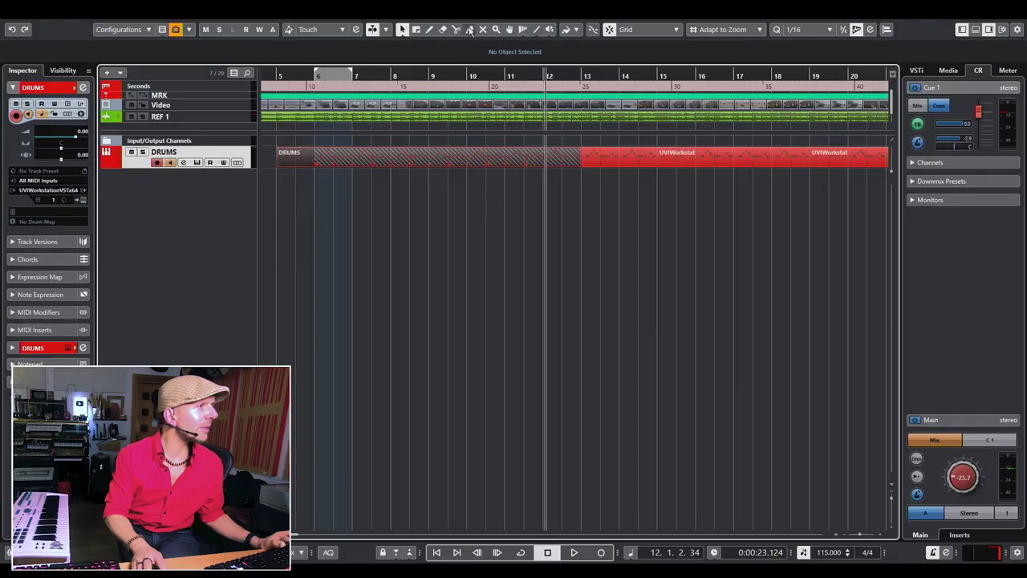
Glue the stacked DRUMS parts between bars 5 and 13 into one part and play it from bar 6
click(302, 158)
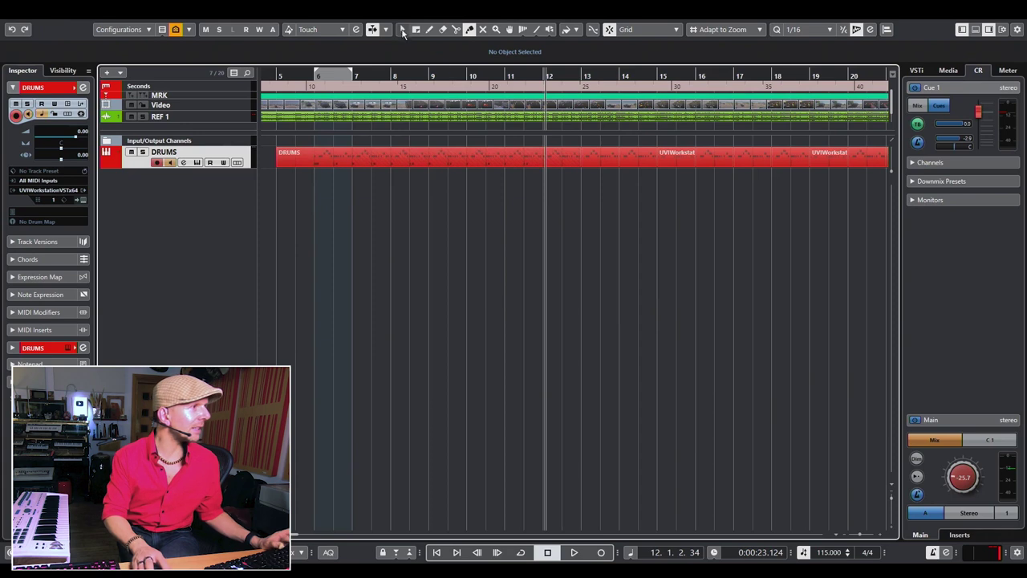
click(393, 154)
double_click(317, 78)
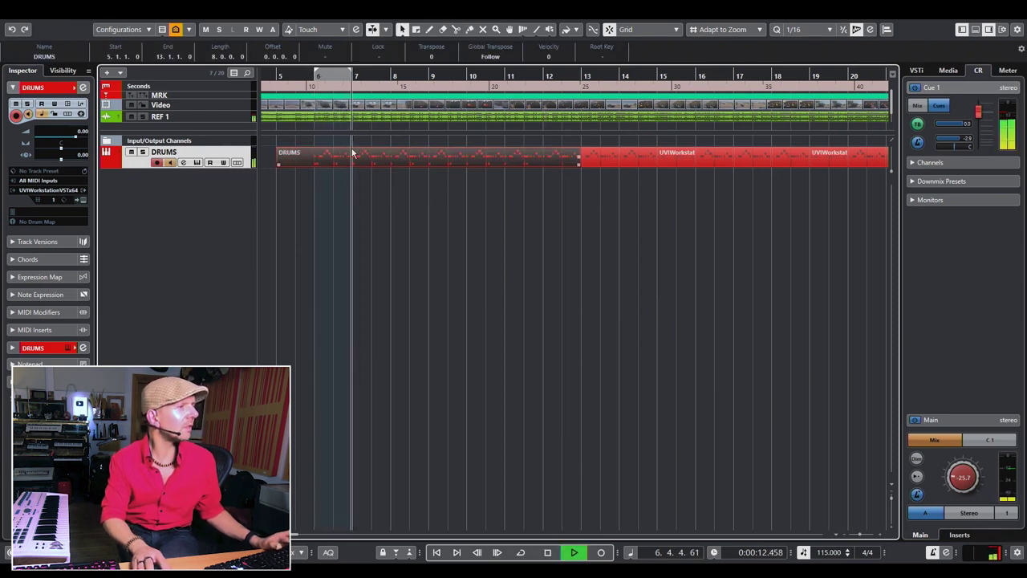
Set the kick's Color to -32.0% in the DRUMS instrument during playback and return to the project view
click(183, 162)
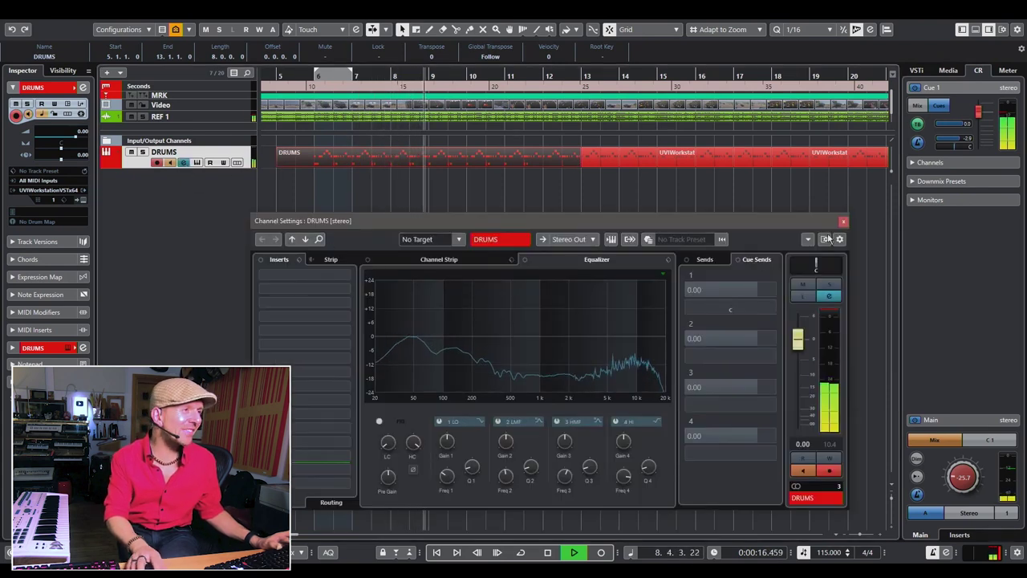
click(610, 239)
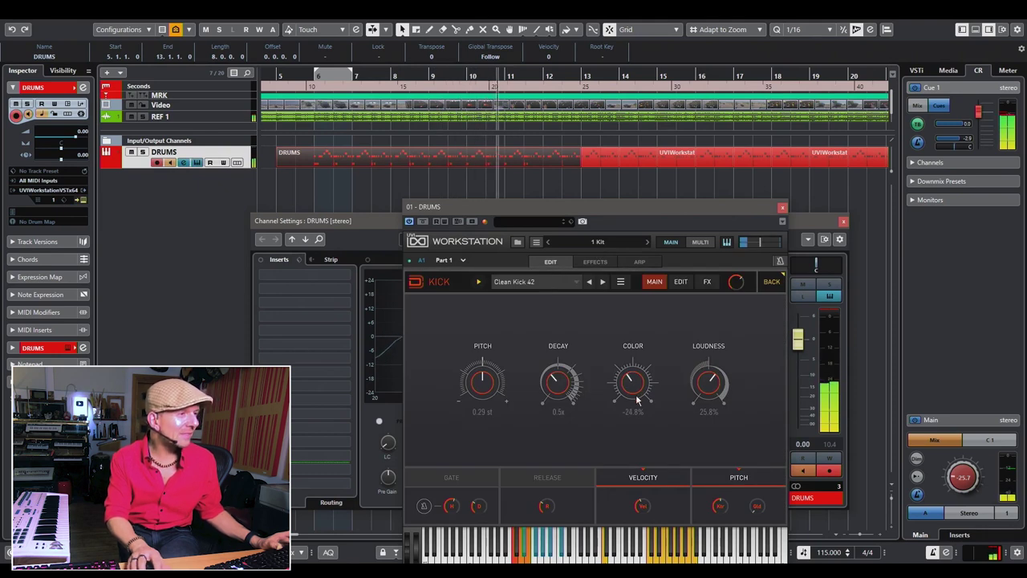
scroll(638, 404, up, 4)
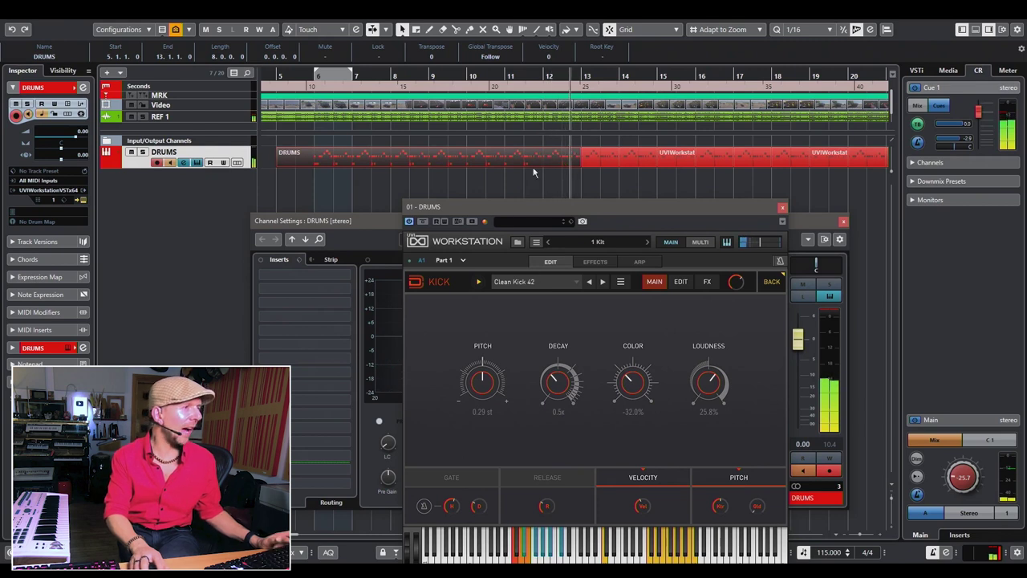
key(space)
click(554, 177)
key(space)
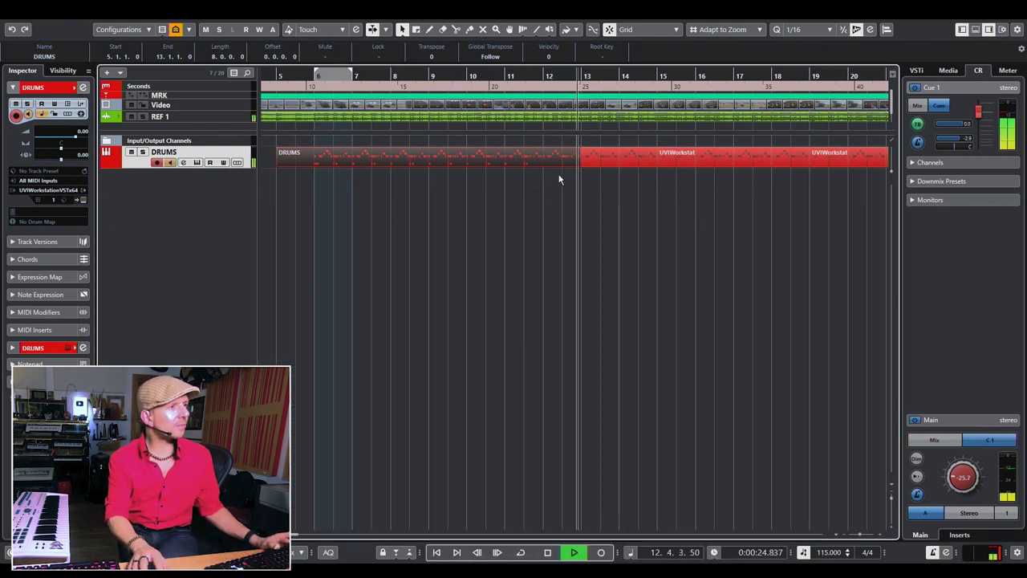
Record a kick take on the DRUMS track from bar 11 through bar 22
key(space)
click(508, 74)
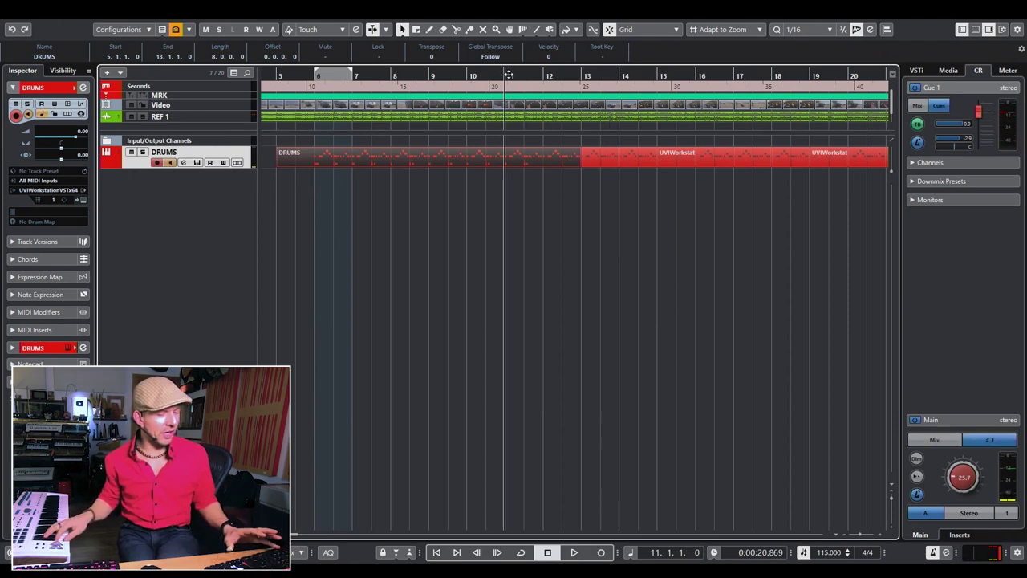
key(space)
click(489, 75)
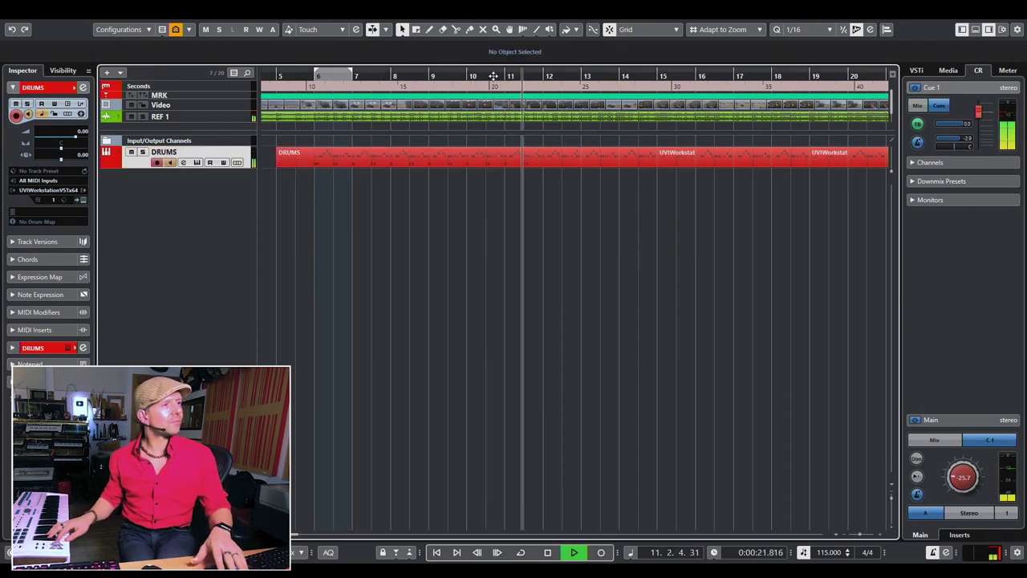
key(KP_Multiply)
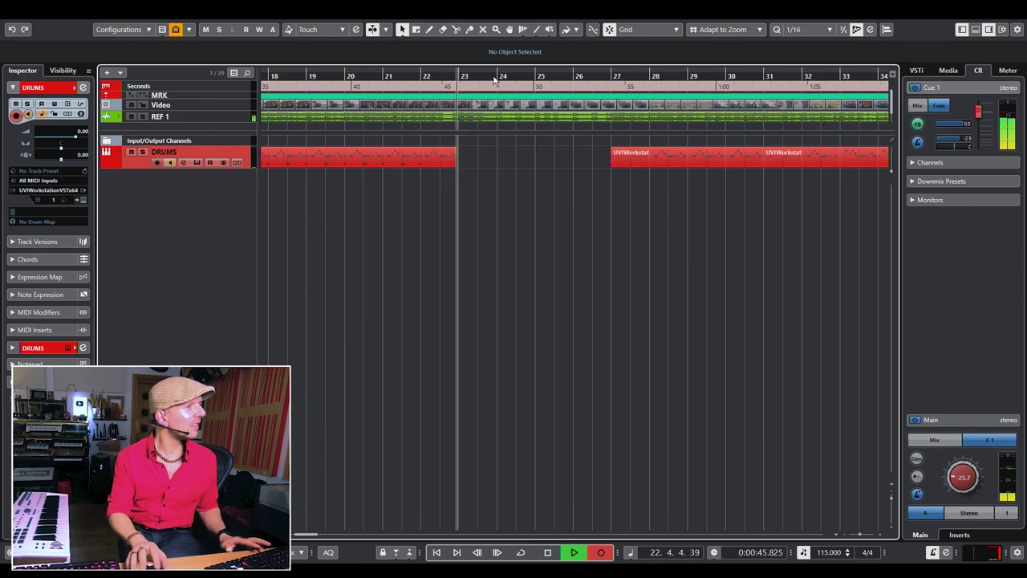
key(space)
Record the kick again on the DRUMS track from bar 22 into bar 23
click(418, 88)
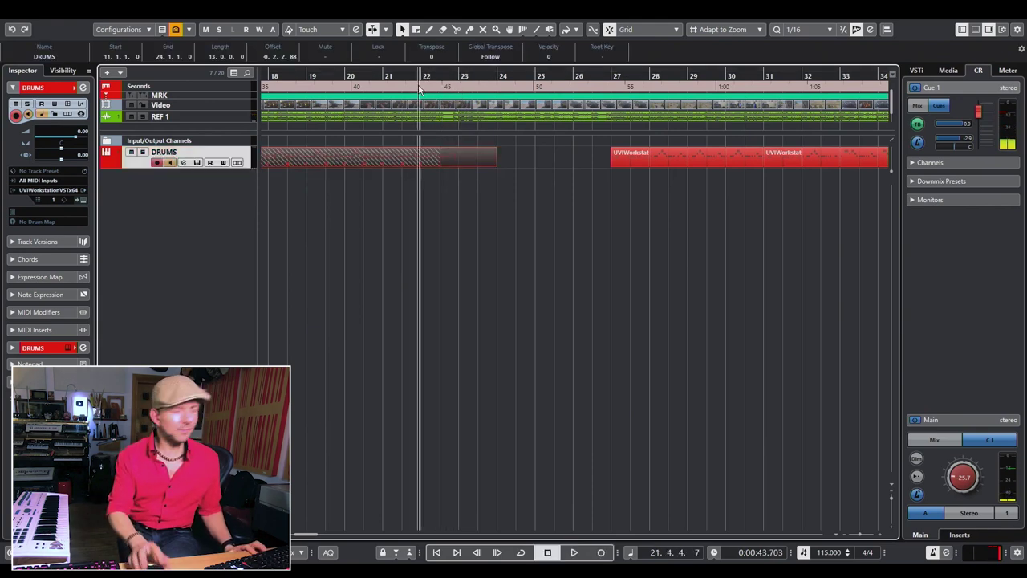
key(space)
key(KP_Multiply)
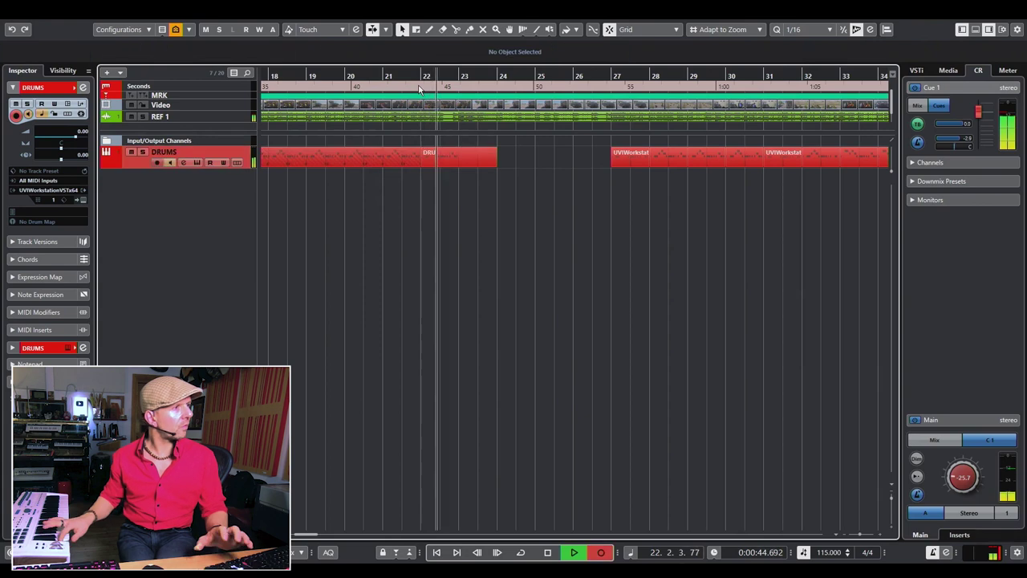
key(space)
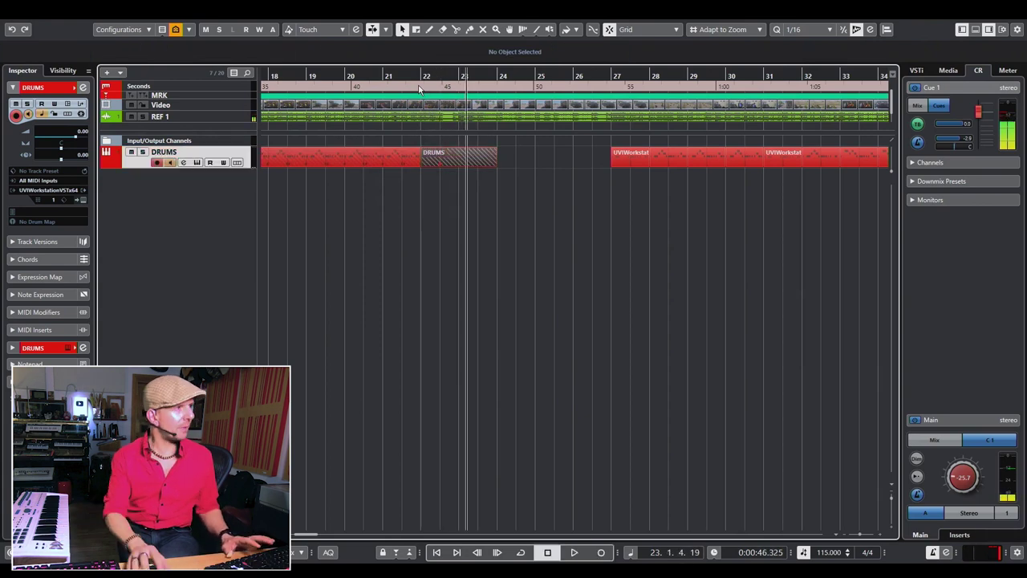
Start playback at 21.3.1 and record another kick take on the DRUMS track from bar 22 to bar 26
click(403, 79)
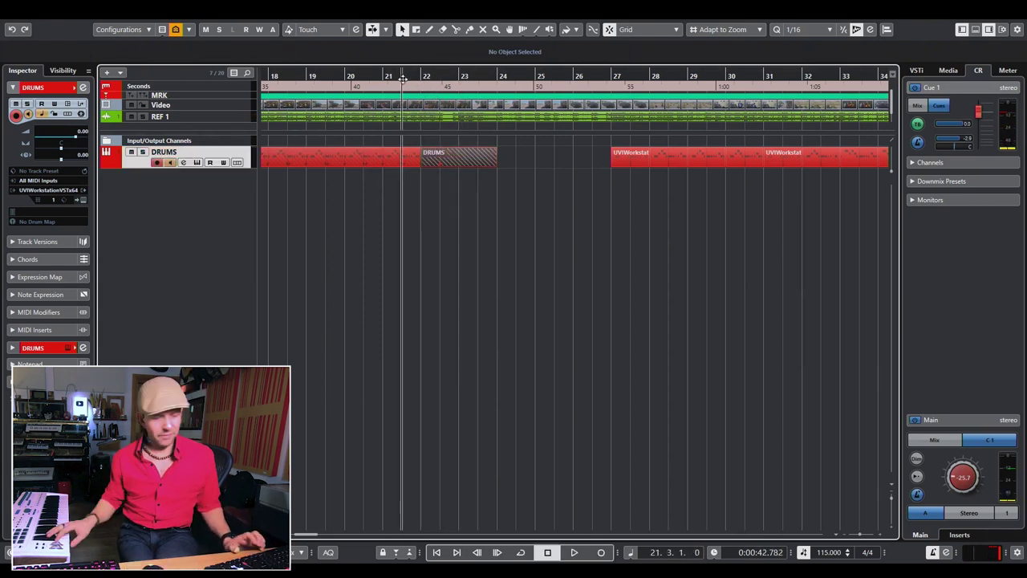
key(space)
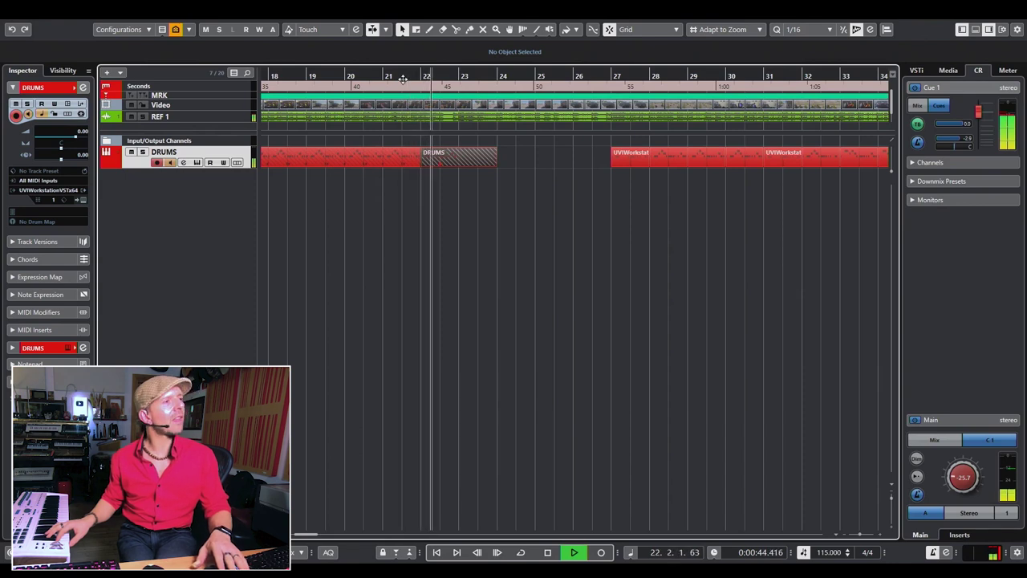
key(KP_Multiply)
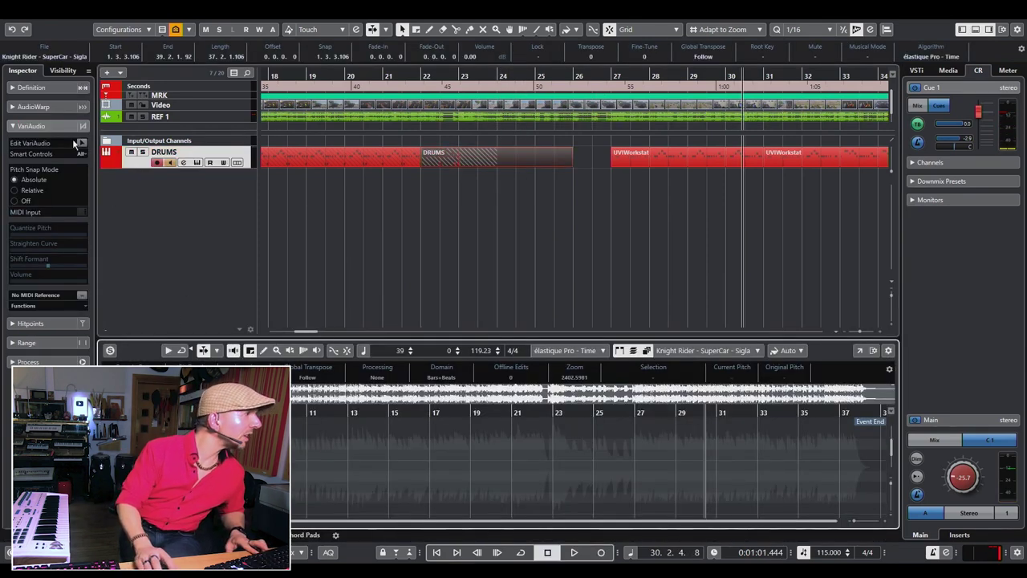
Free-warp the REF 1 reference audio with warp markers around bars 32 to 36
click(34, 107)
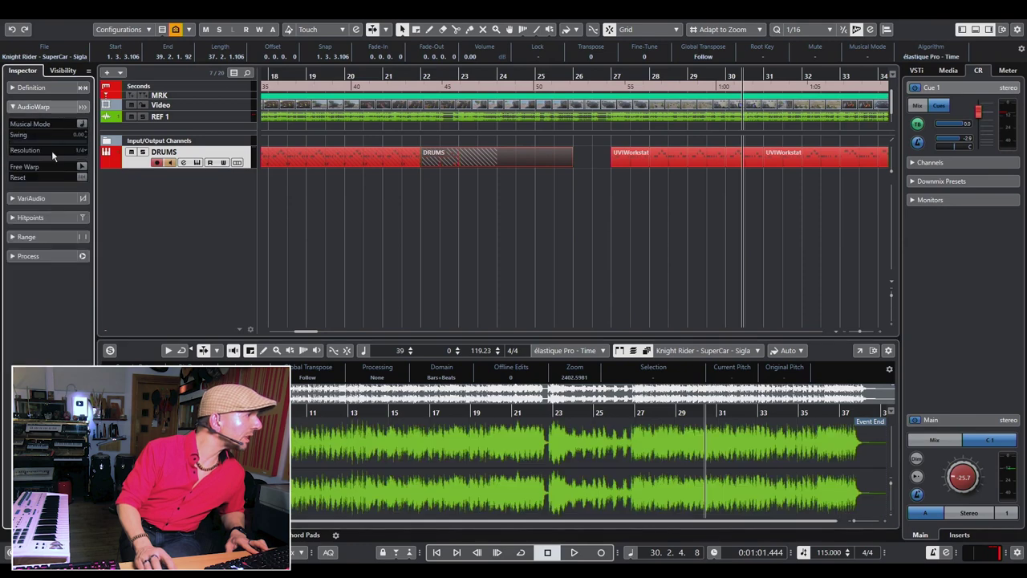
key(space)
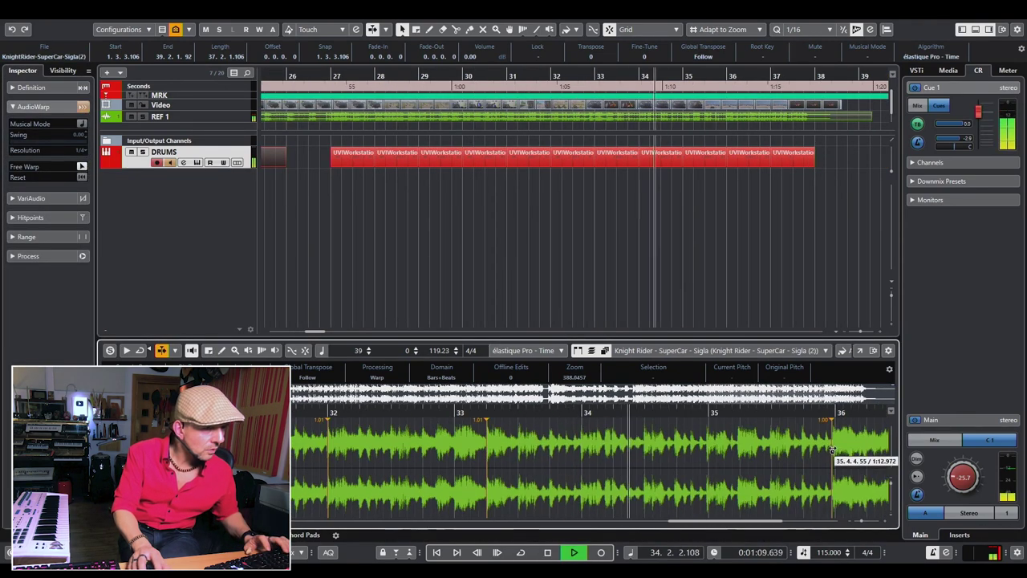
key(space)
click(607, 450)
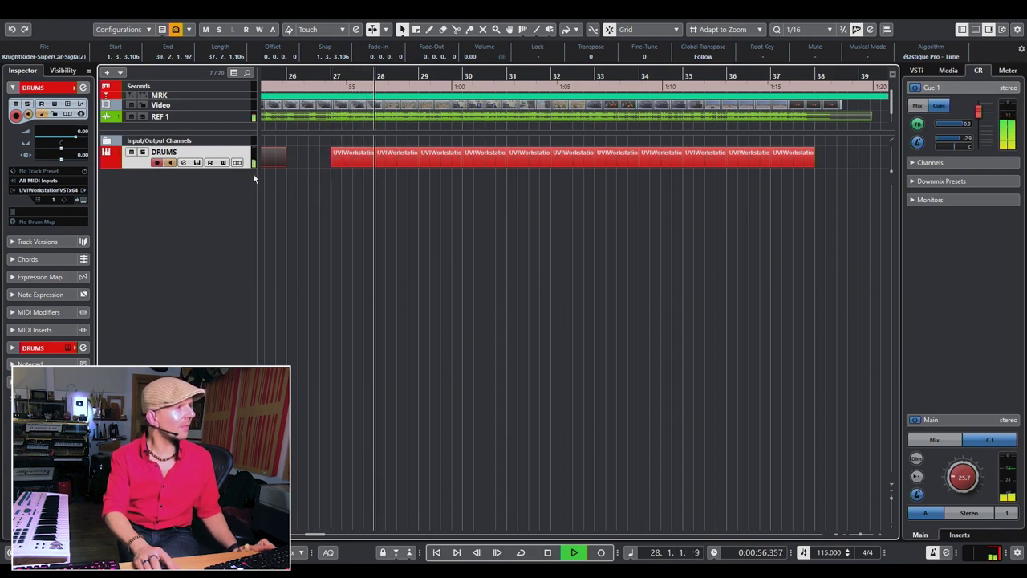
Record a kick take on the DRUMS track from bar 26 into bar 33
key(space)
drag(272, 81, 287, 88)
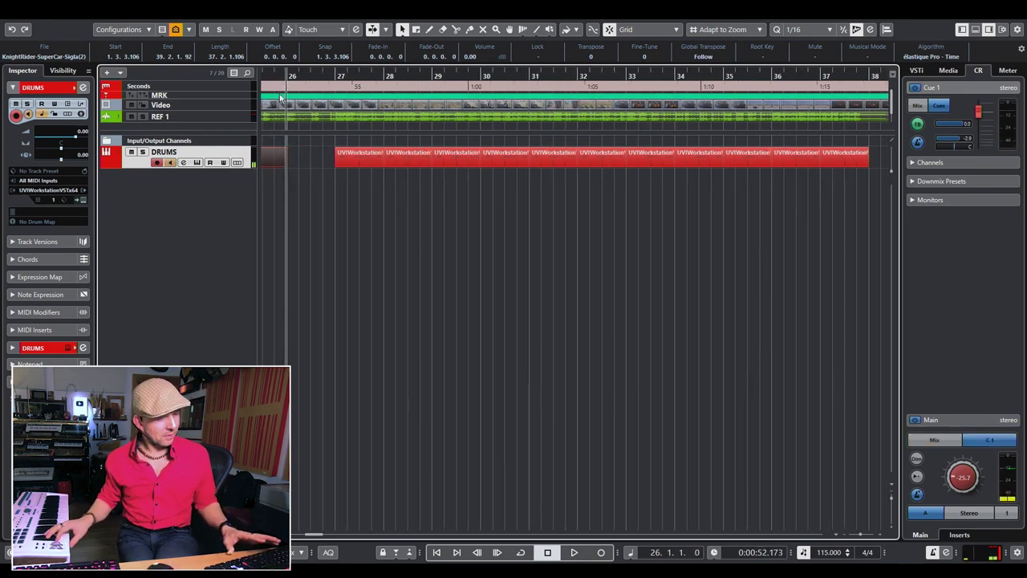
key(KP_Multiply)
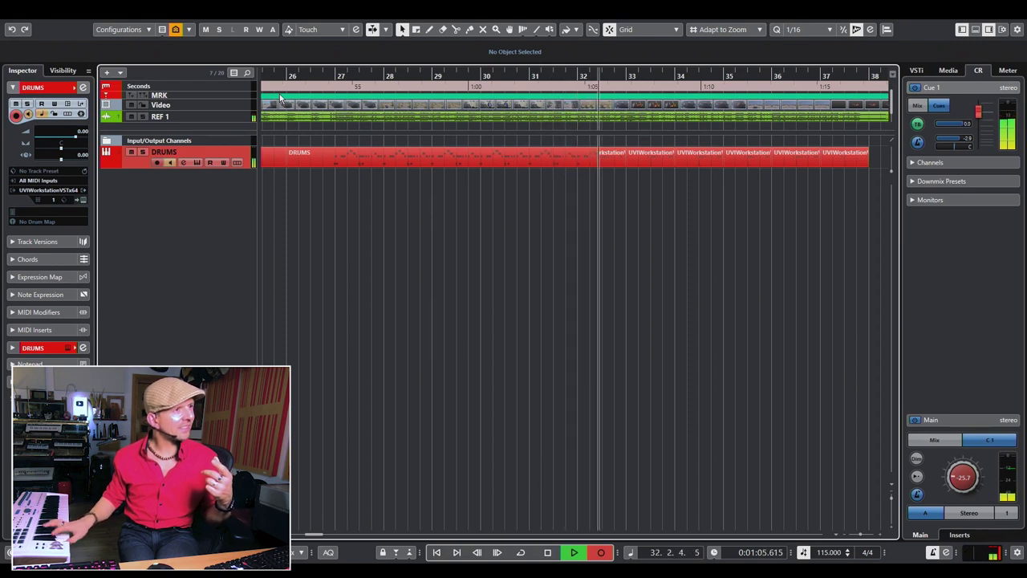
key(space)
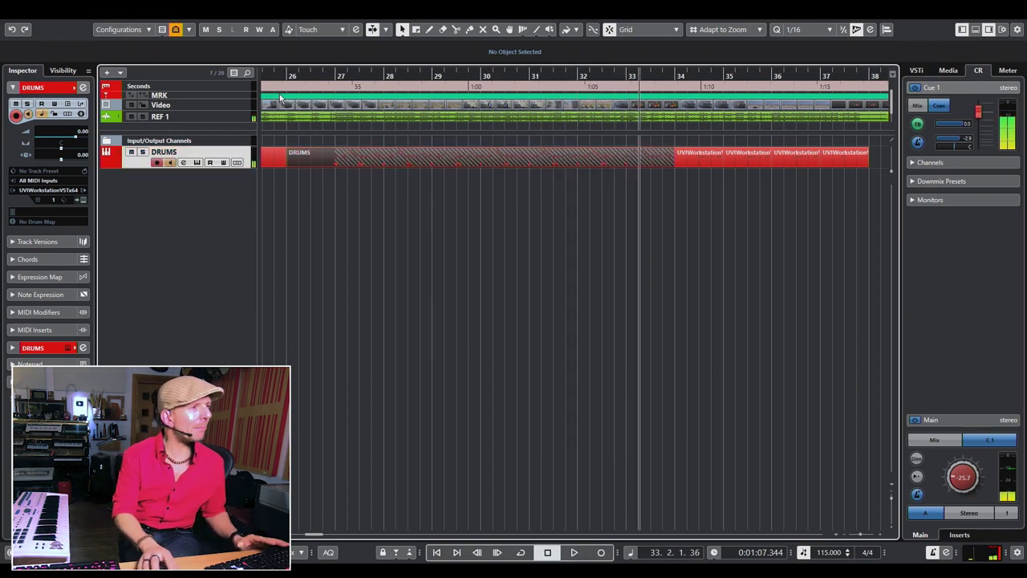
click(592, 74)
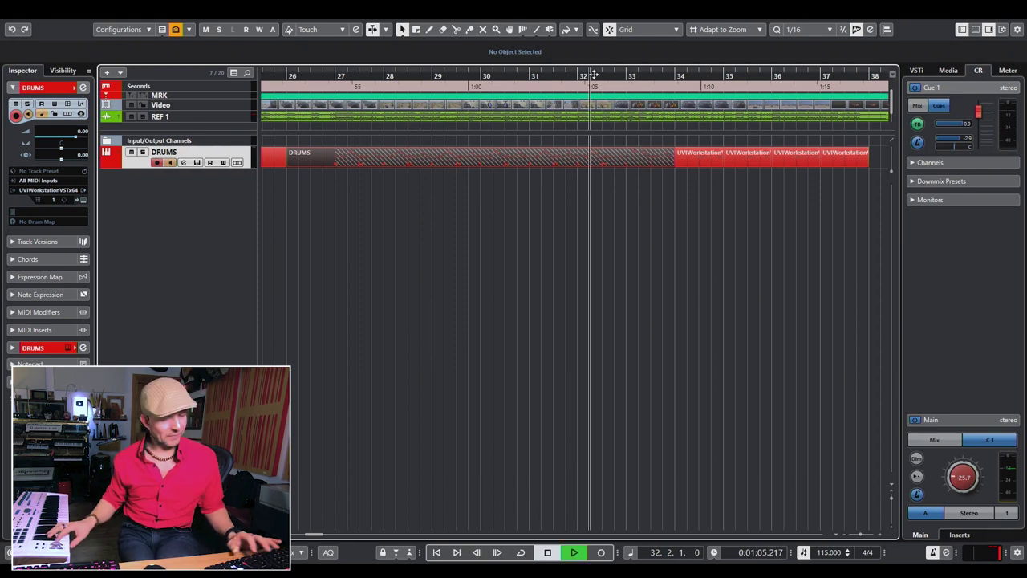
key(KP_Multiply)
key(space)
Record the kick on the DRUMS track from bar 32 through bar 36
click(594, 76)
key(space)
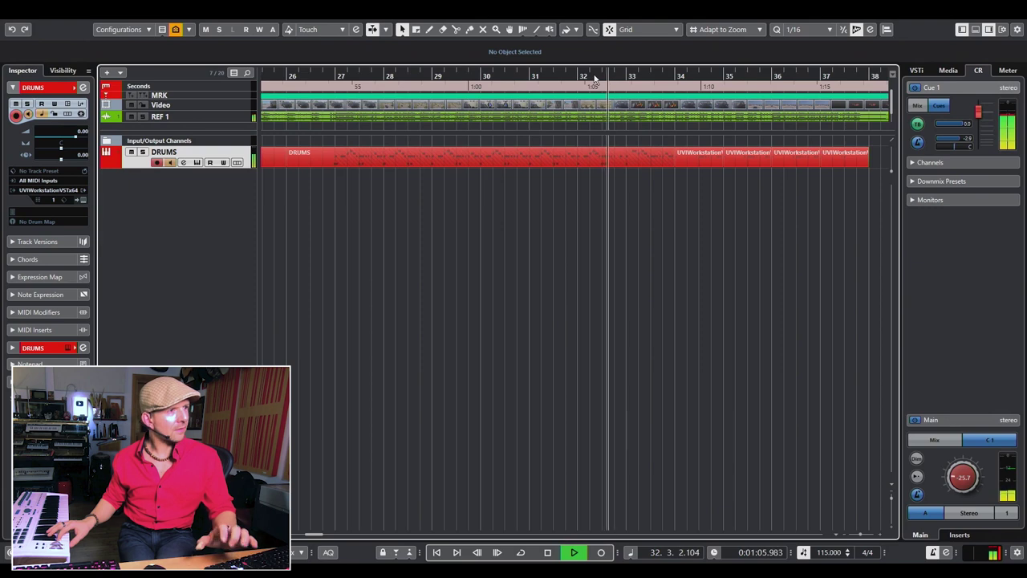
key(KP_Multiply)
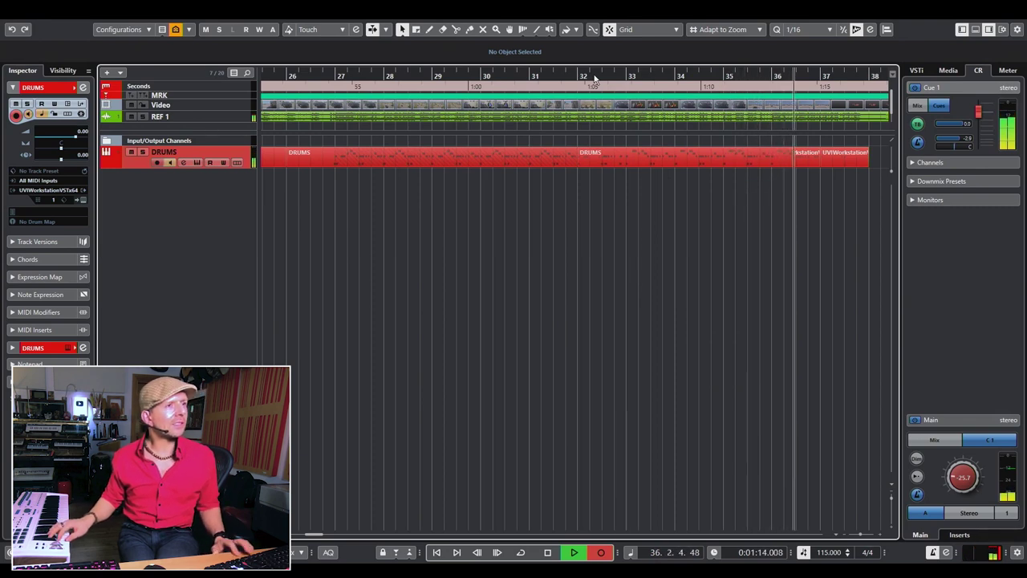
key(space)
Record the closing kick takes on the DRUMS track from around bar 35 and again from bar 36 through bar 38
click(742, 73)
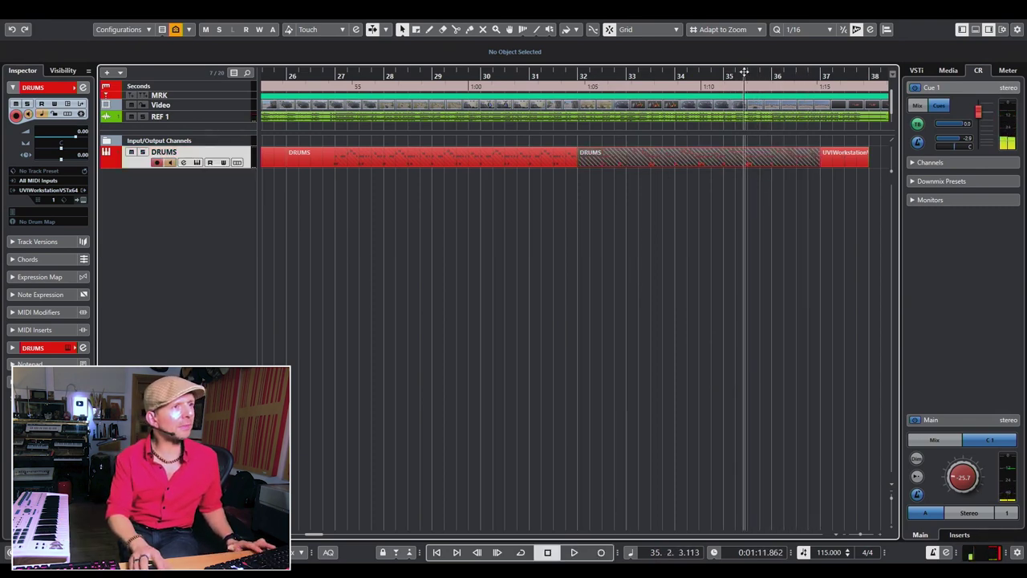
key(KP_Multiply)
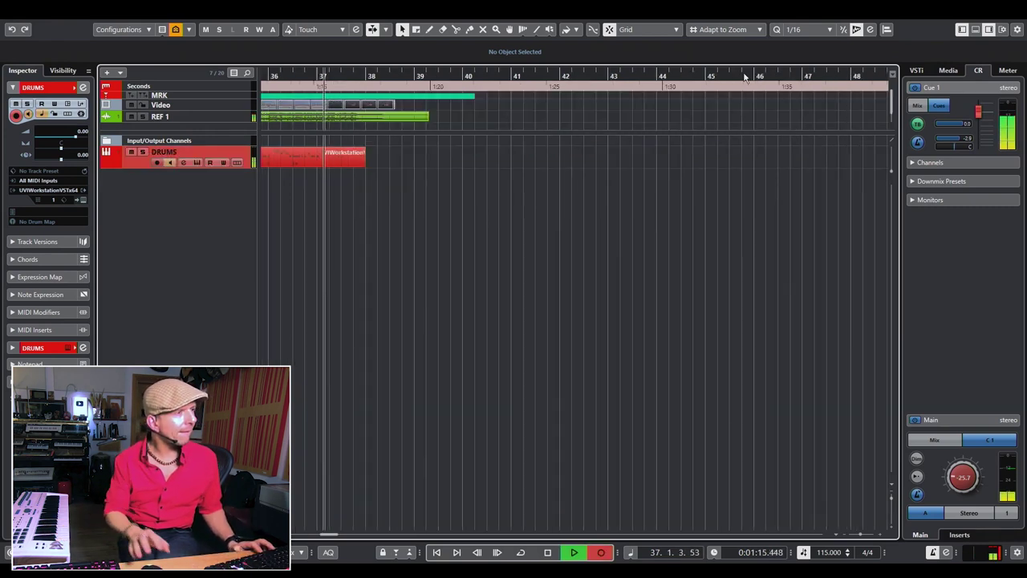
key(space)
click(286, 78)
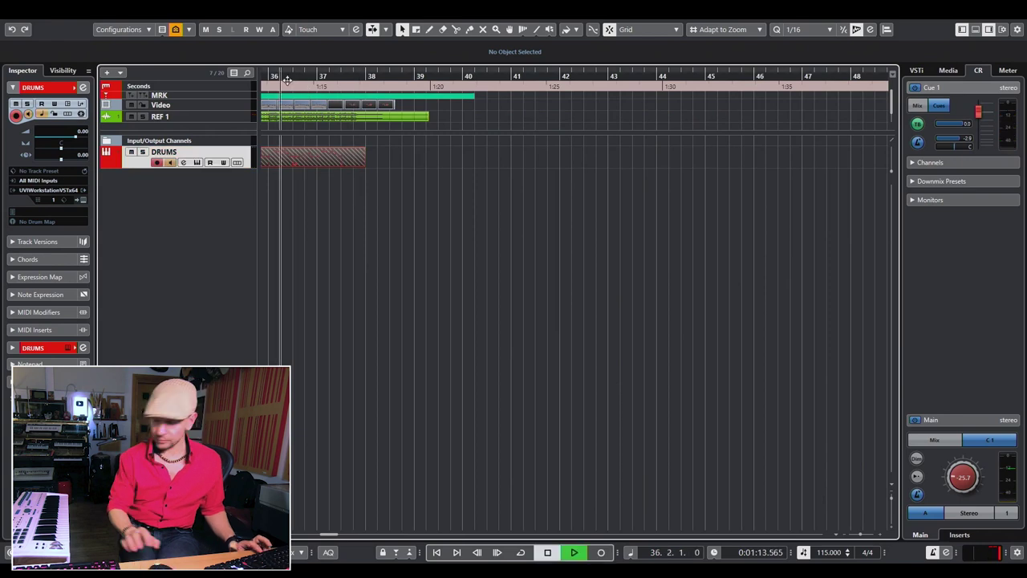
key(KP_Multiply)
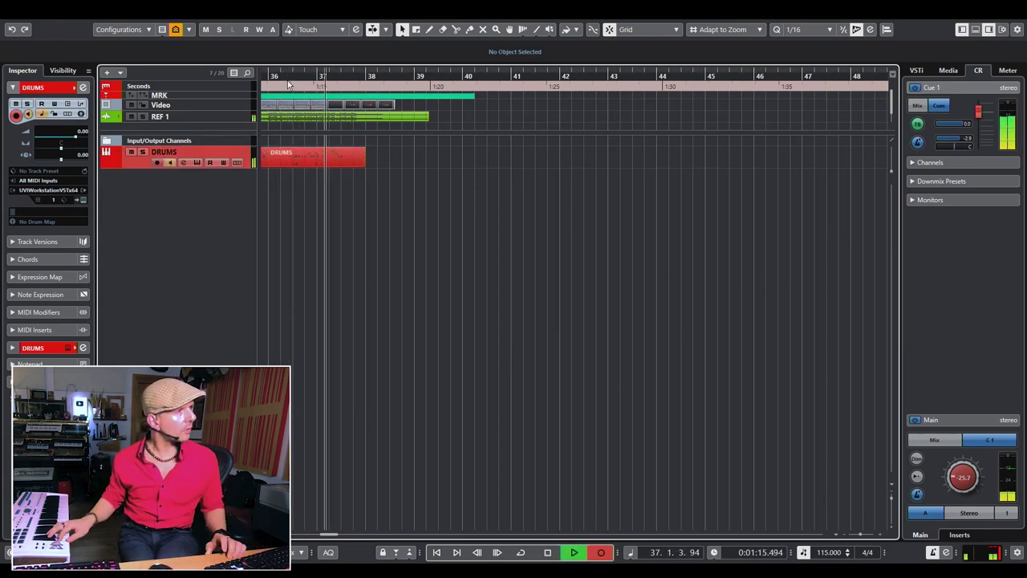
key(space)
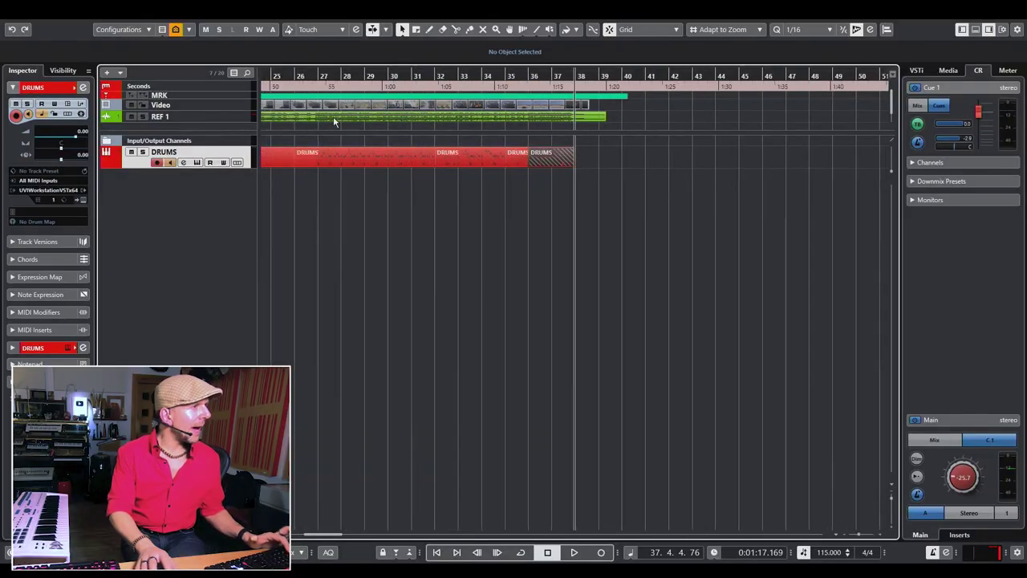
Glue all events on the DRUMS track into one part spanning bars 5 to 38
key(g)
key(g)
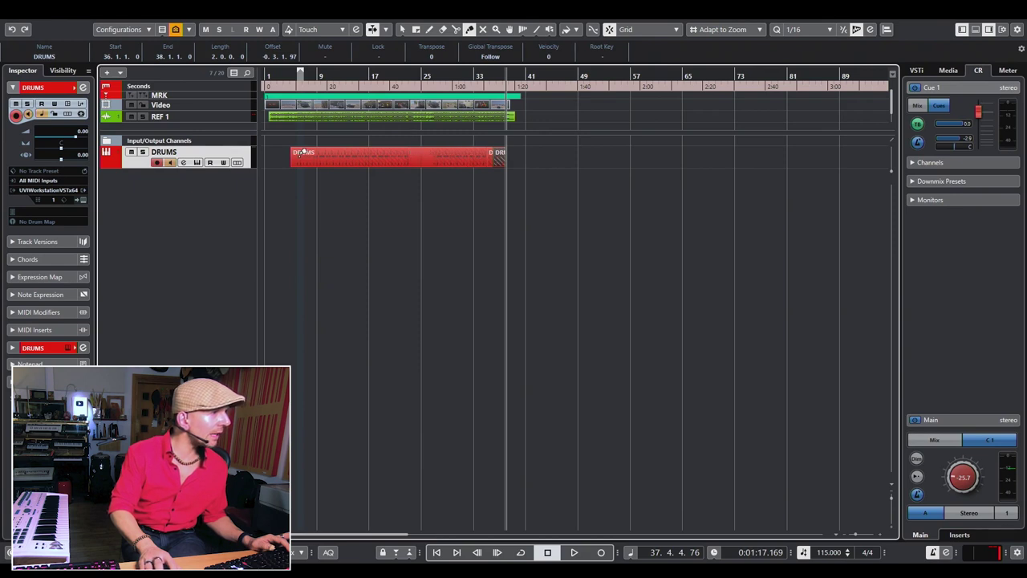
click(369, 162)
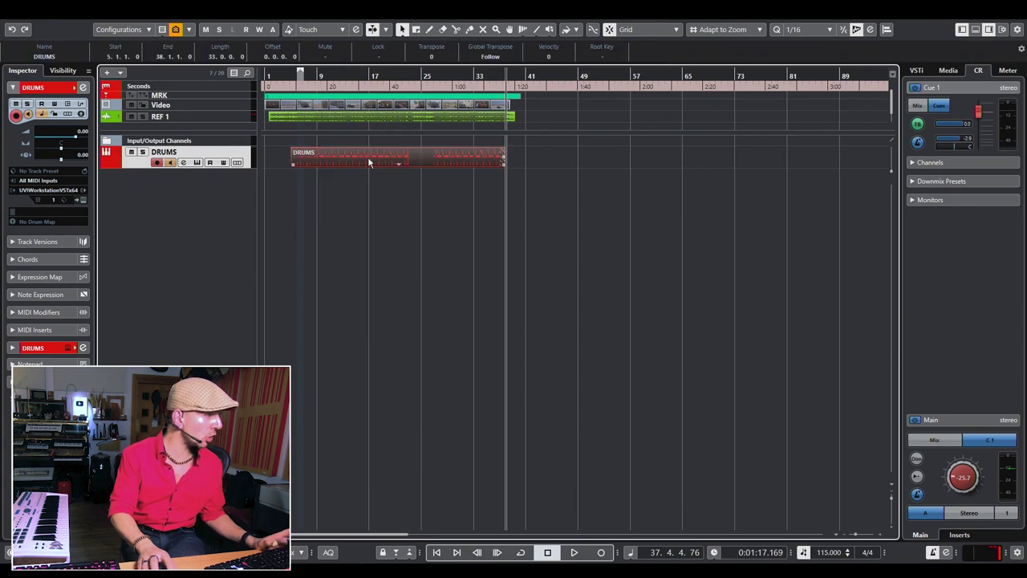
Play back the glued DRUMS part against the video from around bars 10 and 5 to check the groove
double_click(325, 82)
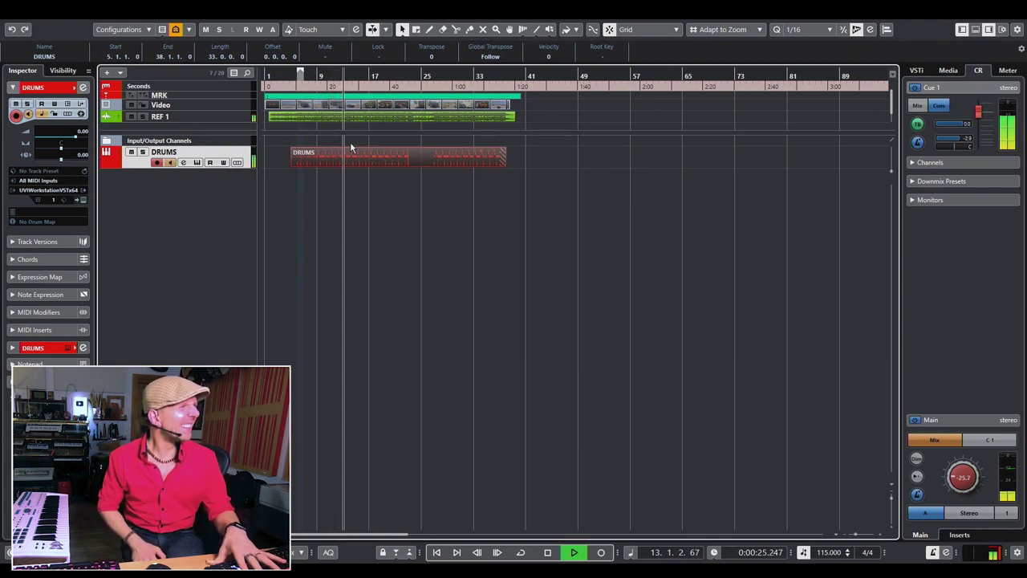
key(space)
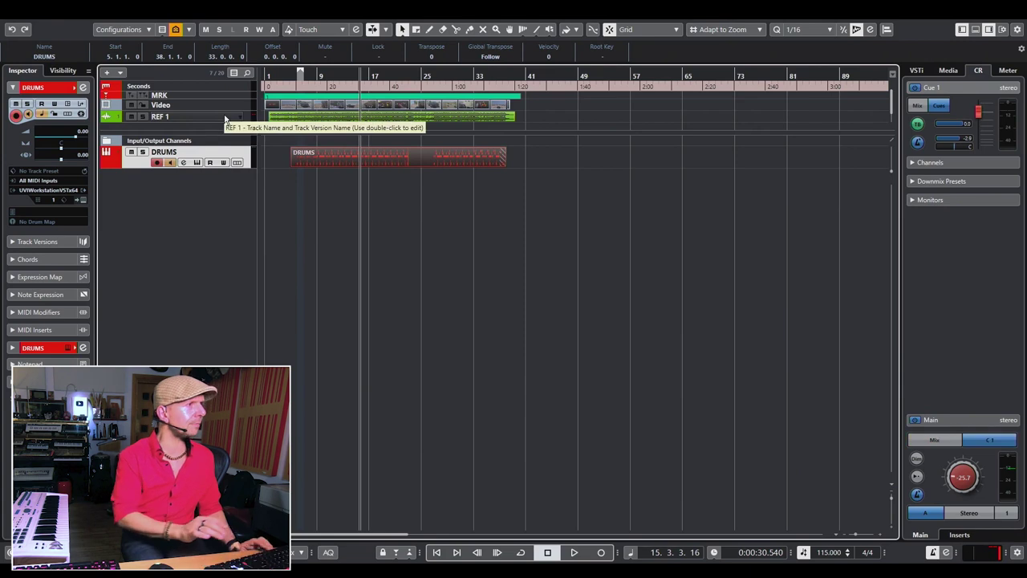
key(space)
click(296, 75)
key(space)
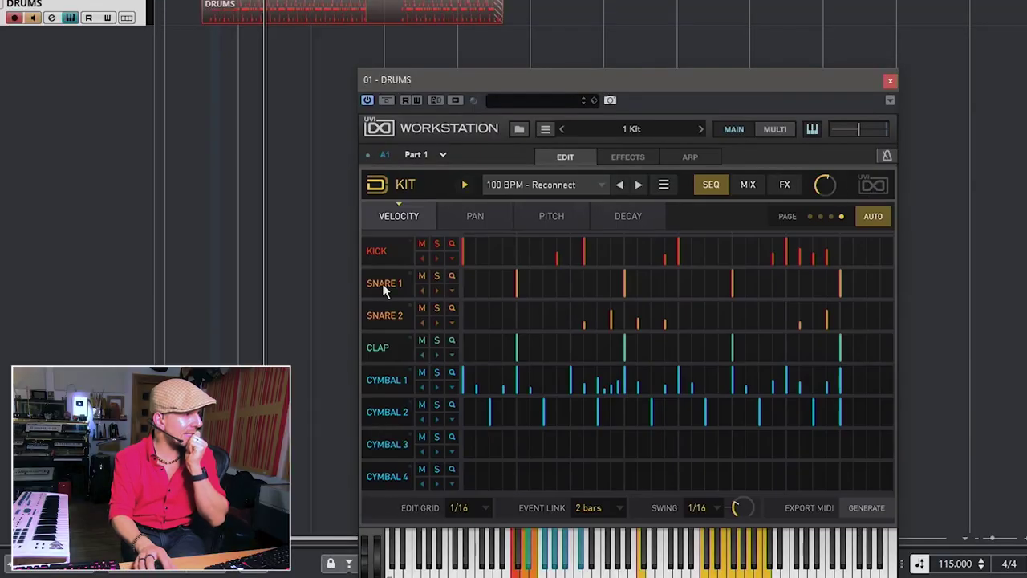
Browse the Acoustic presets for Snare 1 in Drum Designer and load Kit Snare - On The Road A
click(383, 290)
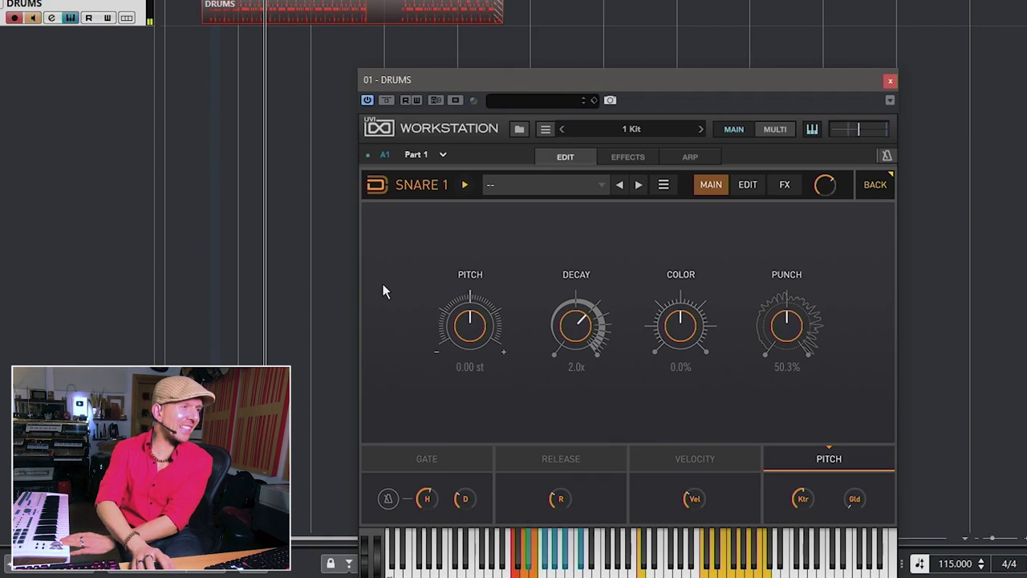
click(518, 181)
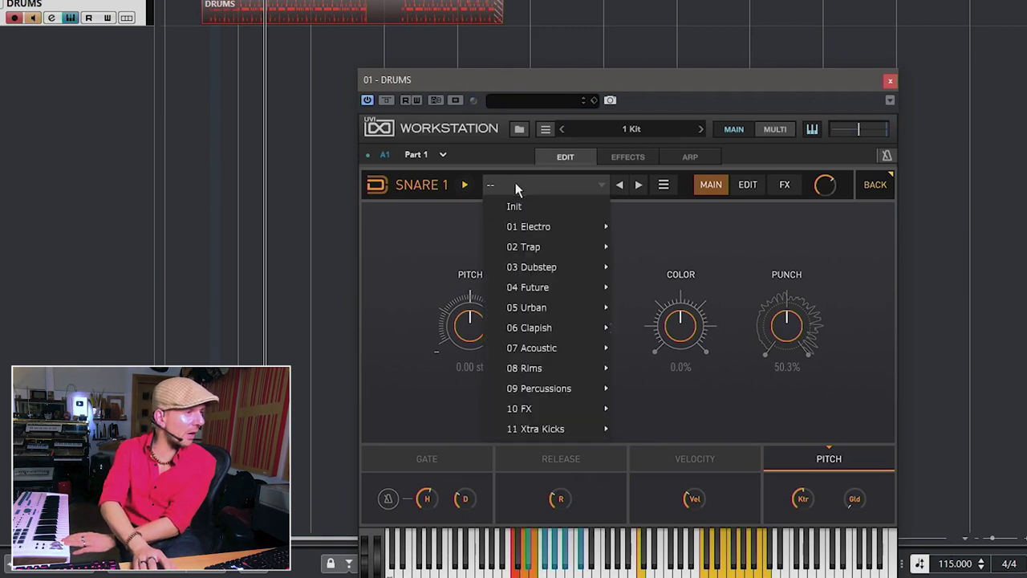
mouse_move(553, 349)
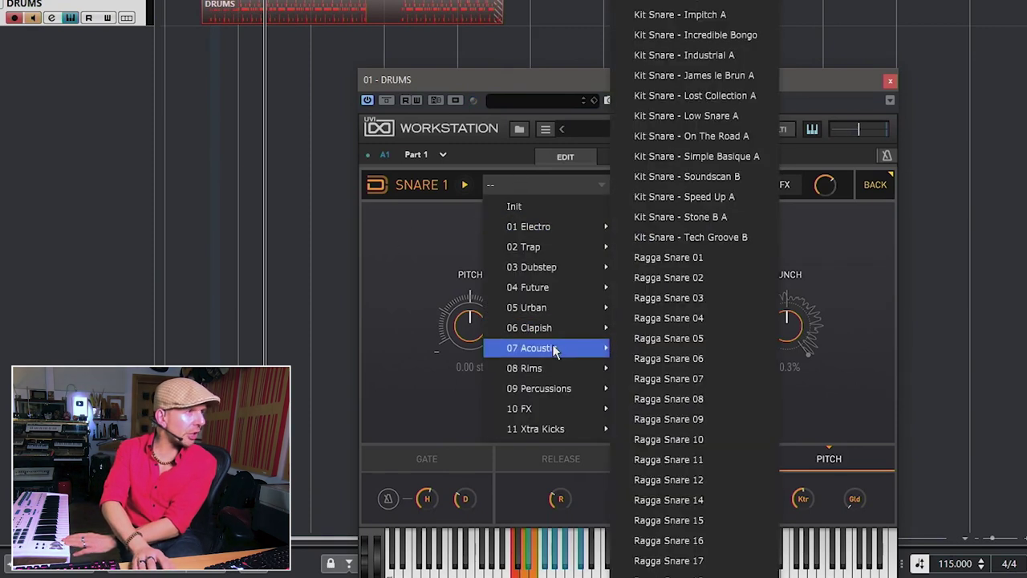
click(682, 14)
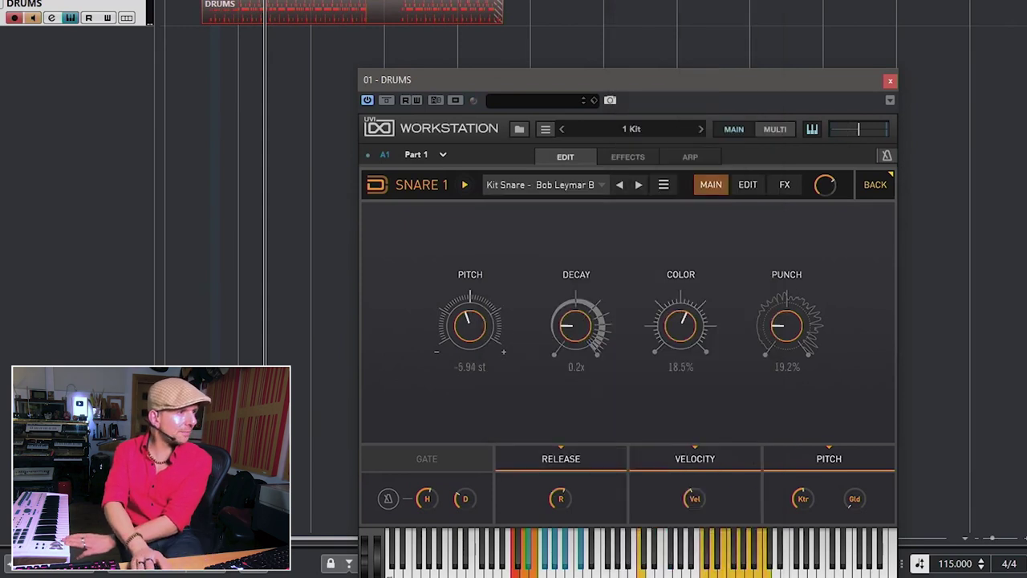
click(638, 185)
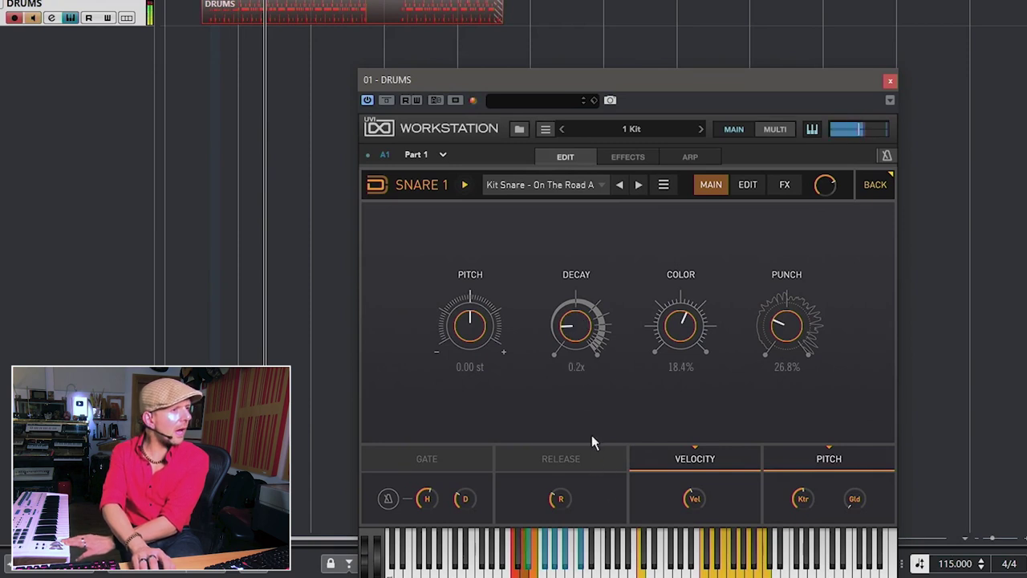
Compare Snare 1 with and without its convolver effect and leave the convolver switched off
click(790, 185)
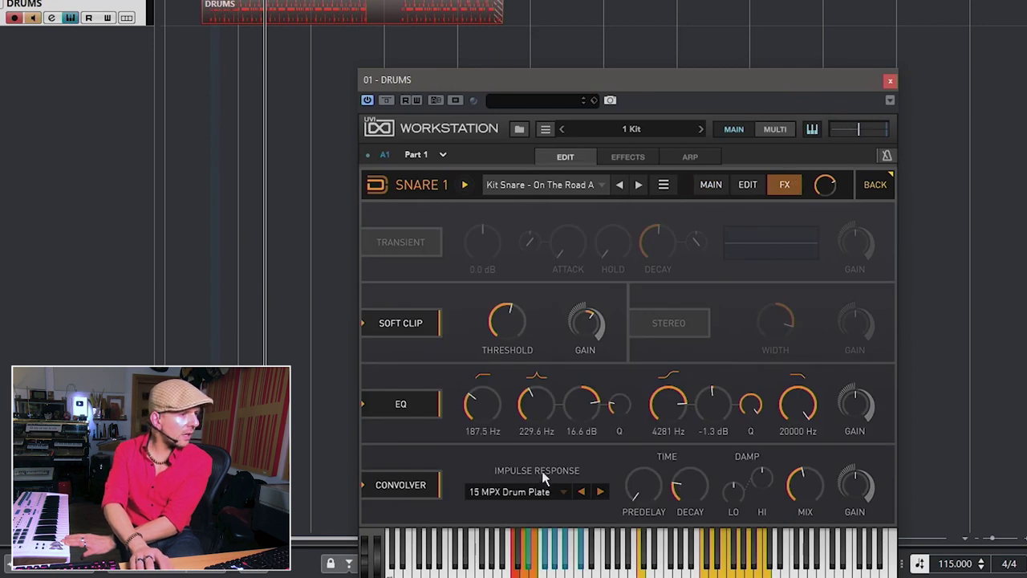
click(392, 480)
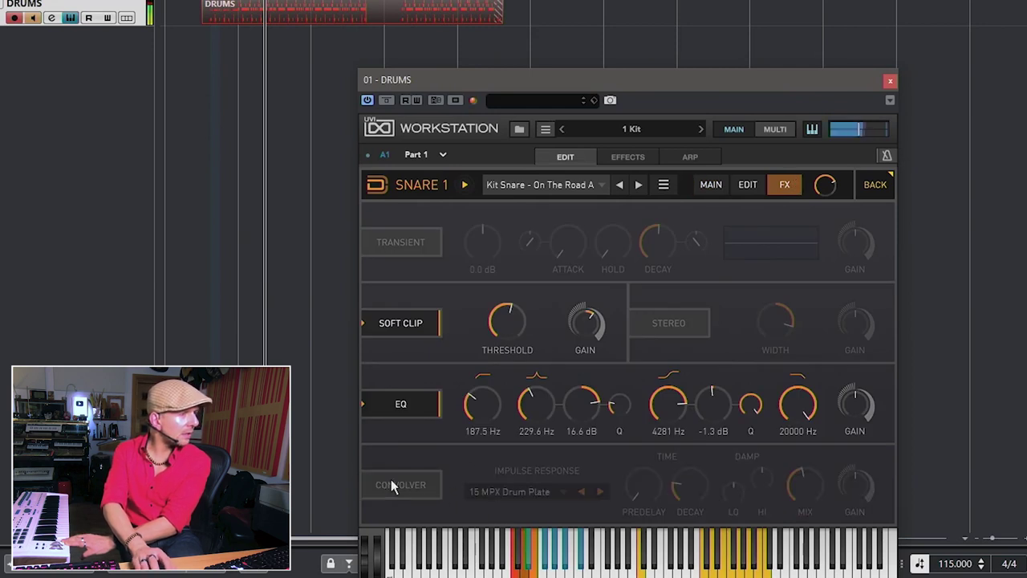
click(393, 482)
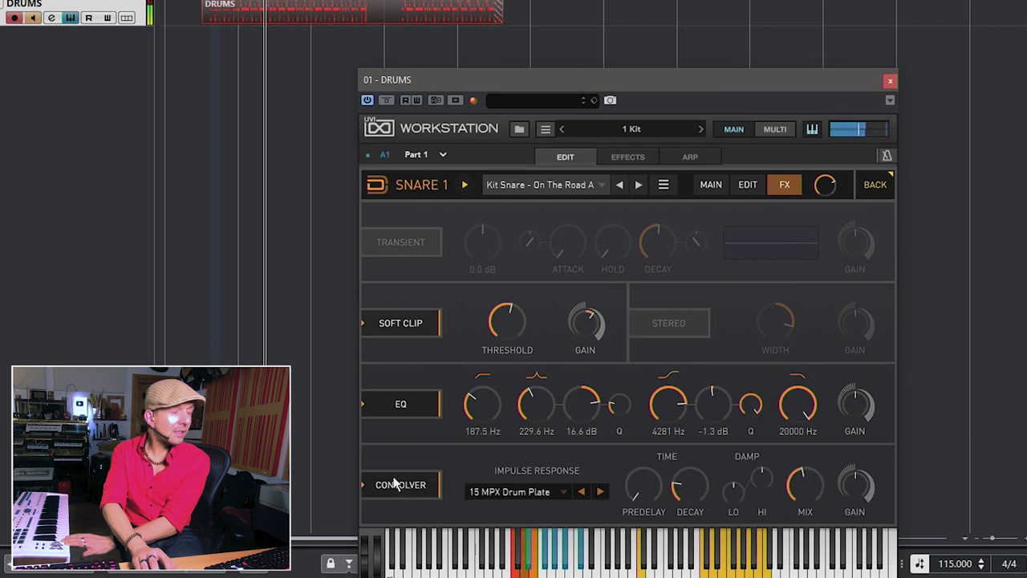
click(394, 481)
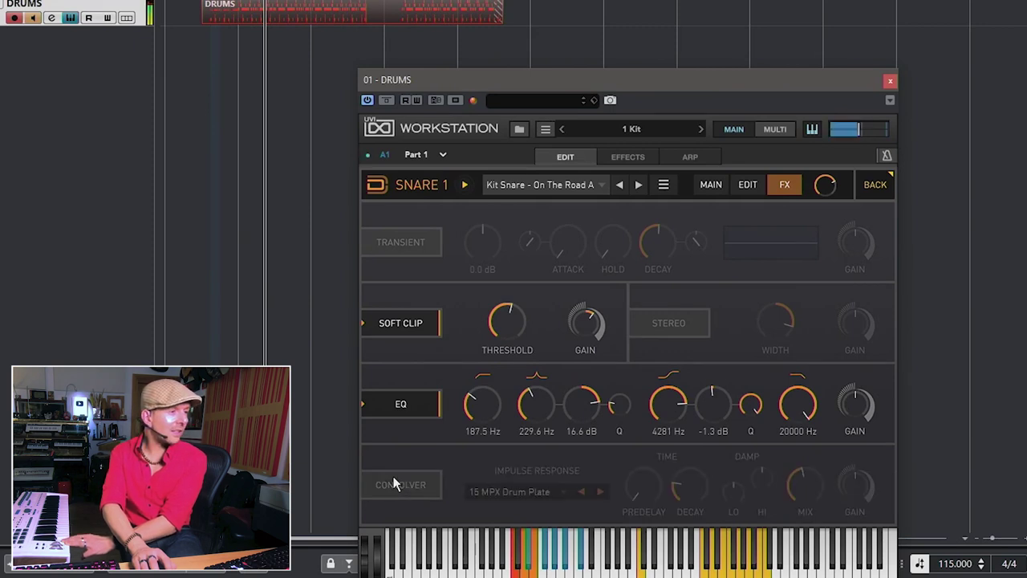
click(872, 186)
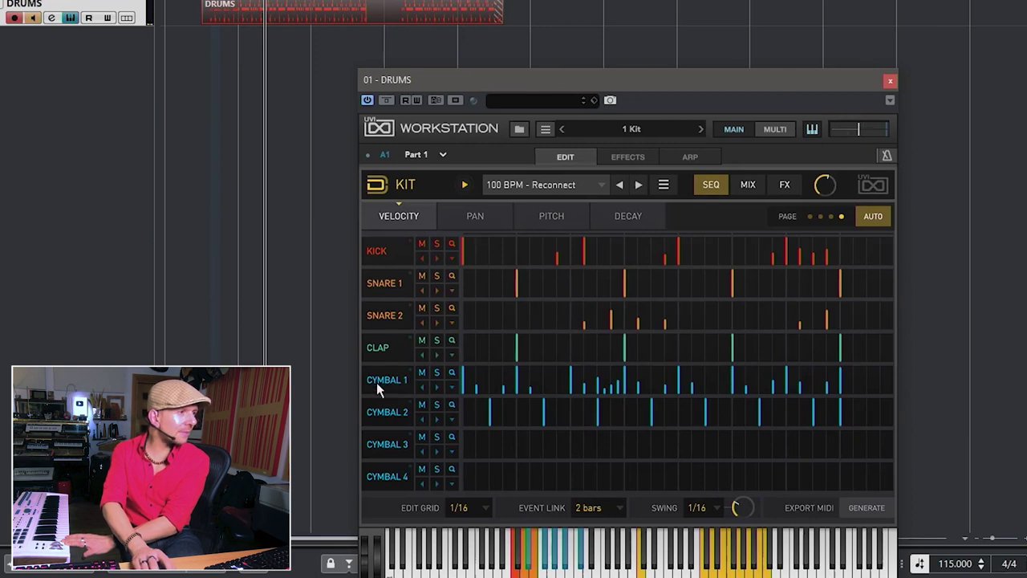
Try Kit Snare - Speed Up A with 0.8x decay on Snare 1, then step through further presets to DDesigner Rim 4
click(390, 293)
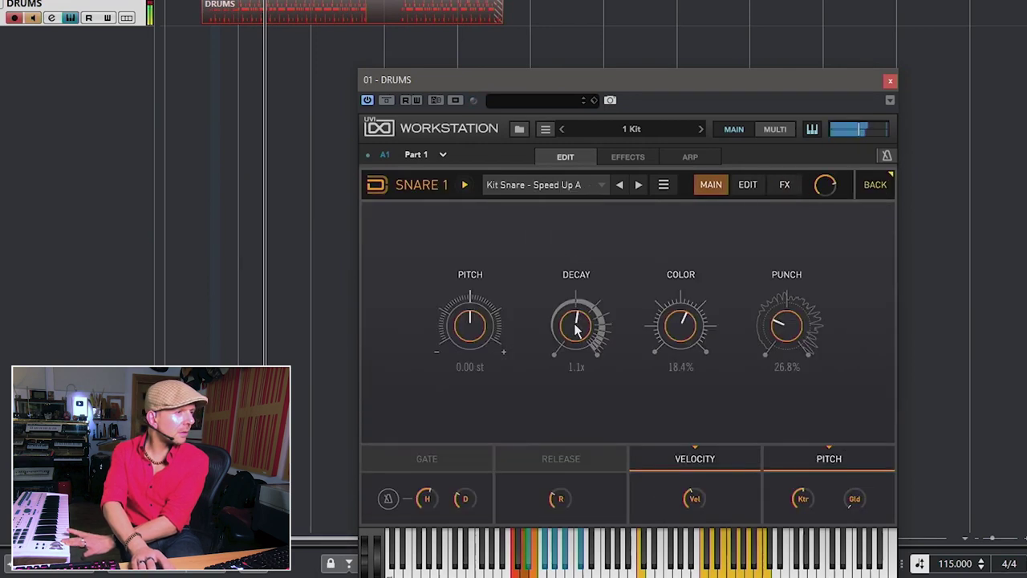
drag(579, 361, 579, 353)
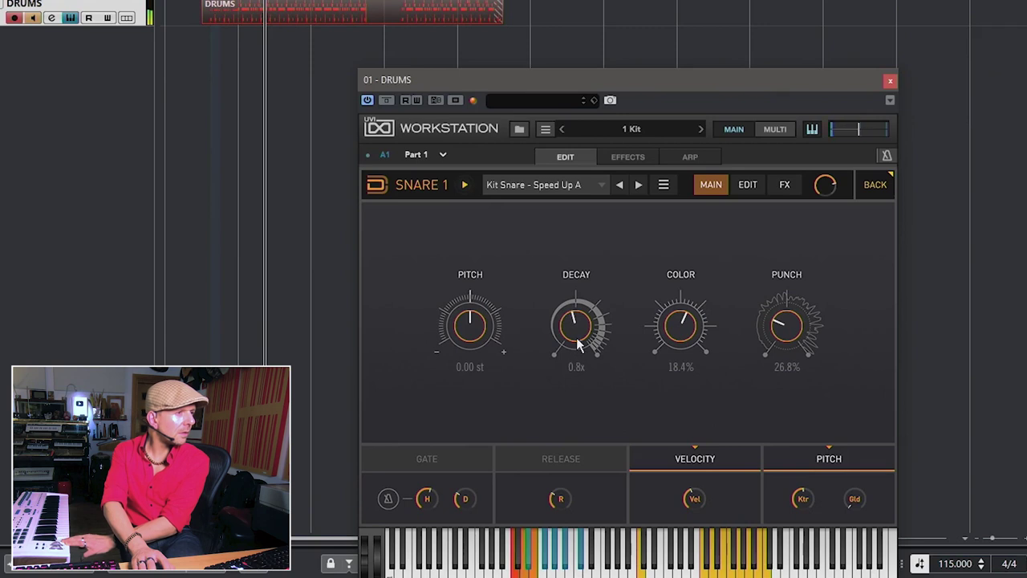
click(637, 185)
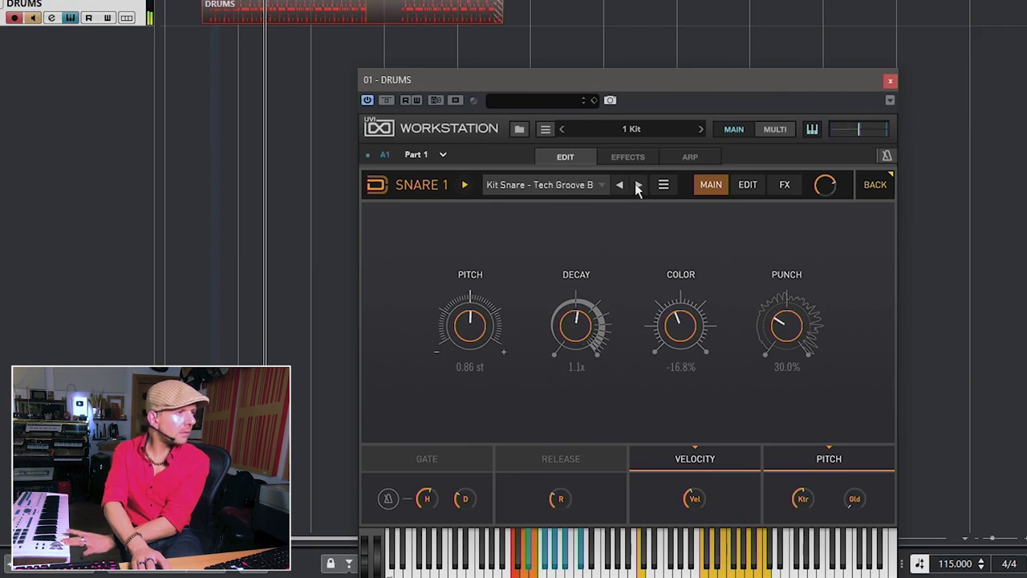
click(637, 186)
click(637, 185)
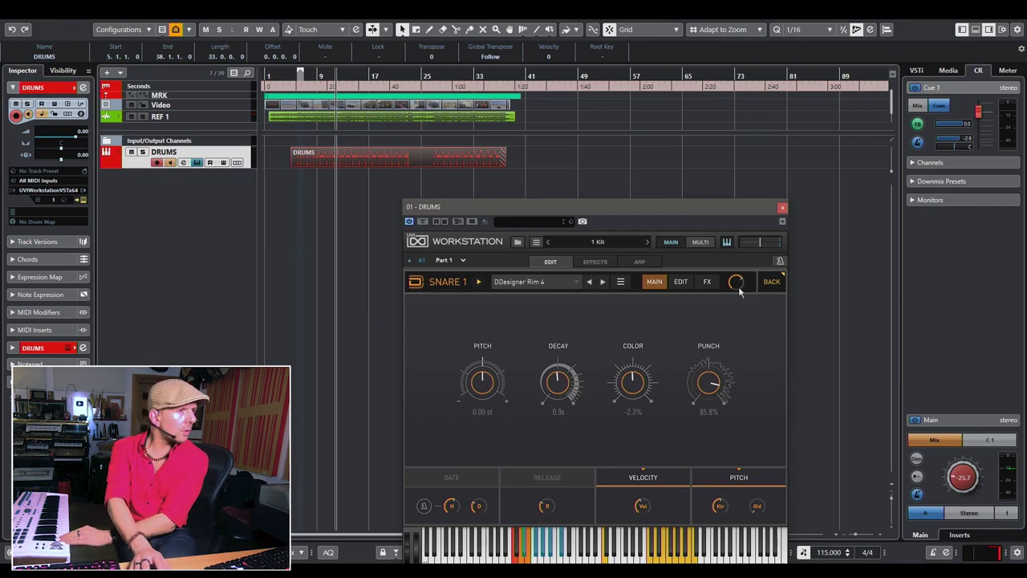
click(771, 280)
Add a second UVI Workstation instrument track and load the BeatBox Anthology 2 instrument from its soundbank
click(429, 374)
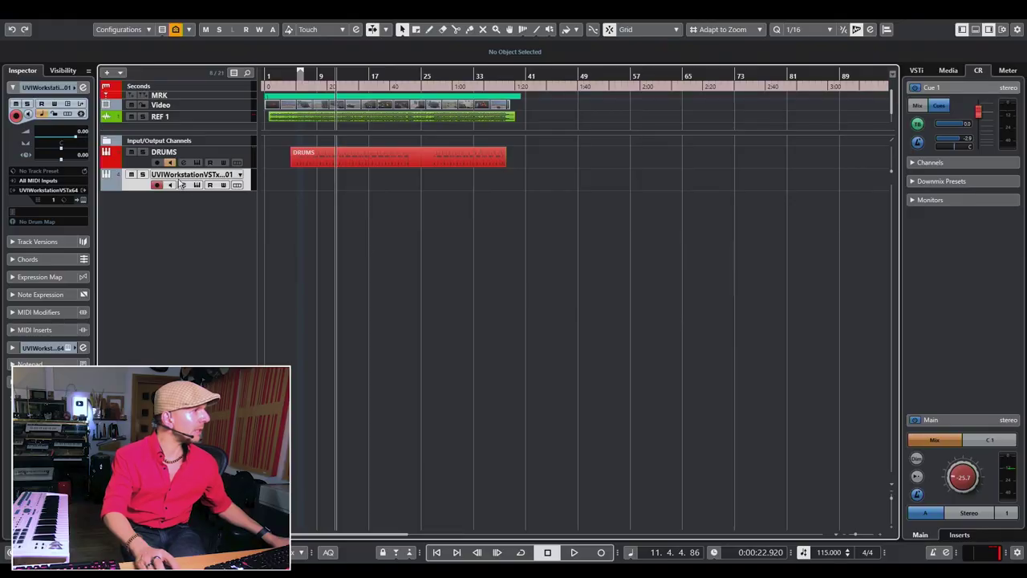
click(197, 185)
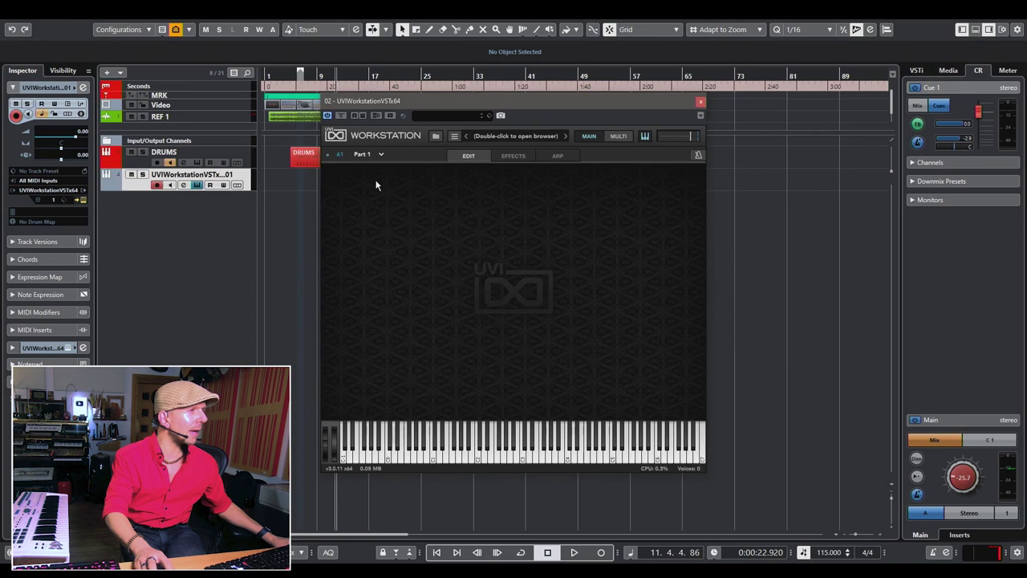
double_click(519, 135)
scroll(373, 241, down, 3)
scroll(373, 242, up, 2)
scroll(373, 243, up, 1)
click(368, 202)
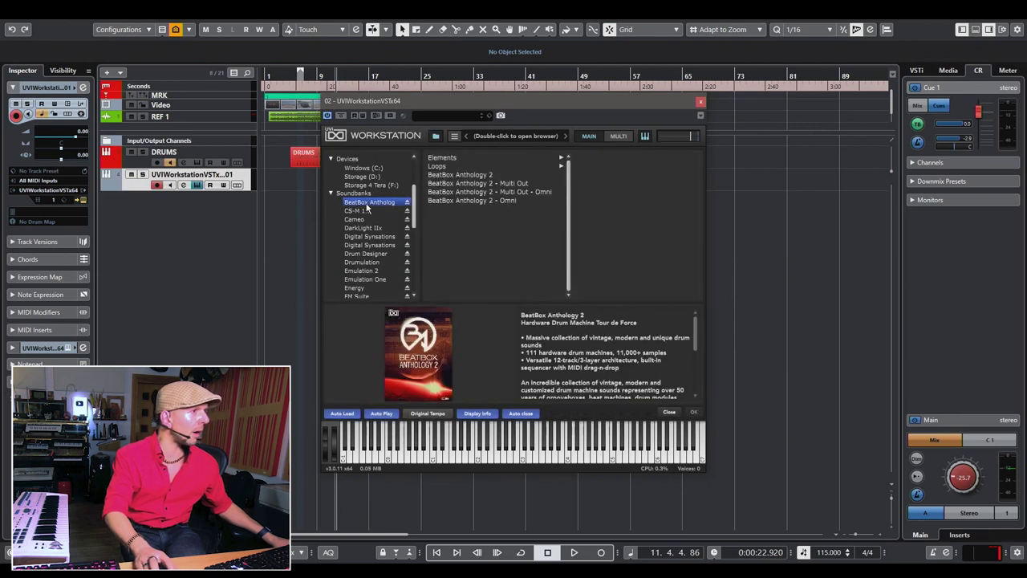
double_click(465, 175)
Load the L Drum kit from the Classics presets and set SD1's decay to about 2.32 s while fine-tuning its low-cut filter
click(451, 178)
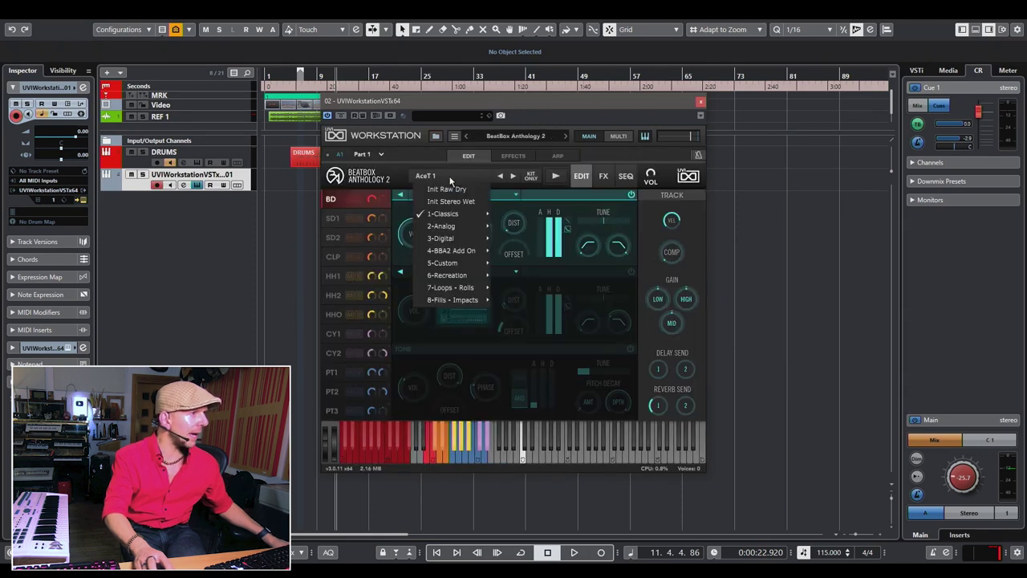
mouse_move(449, 214)
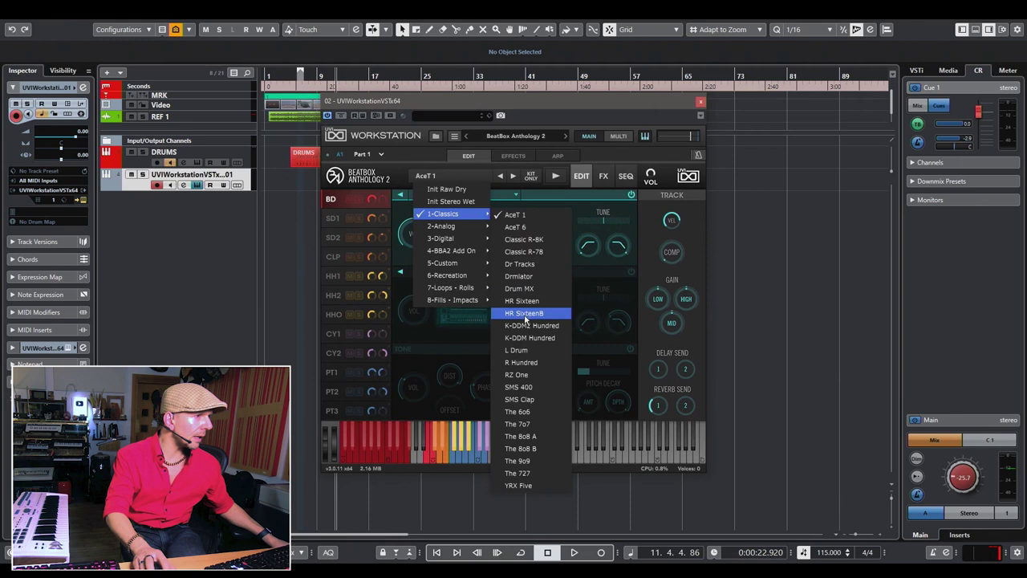
click(517, 349)
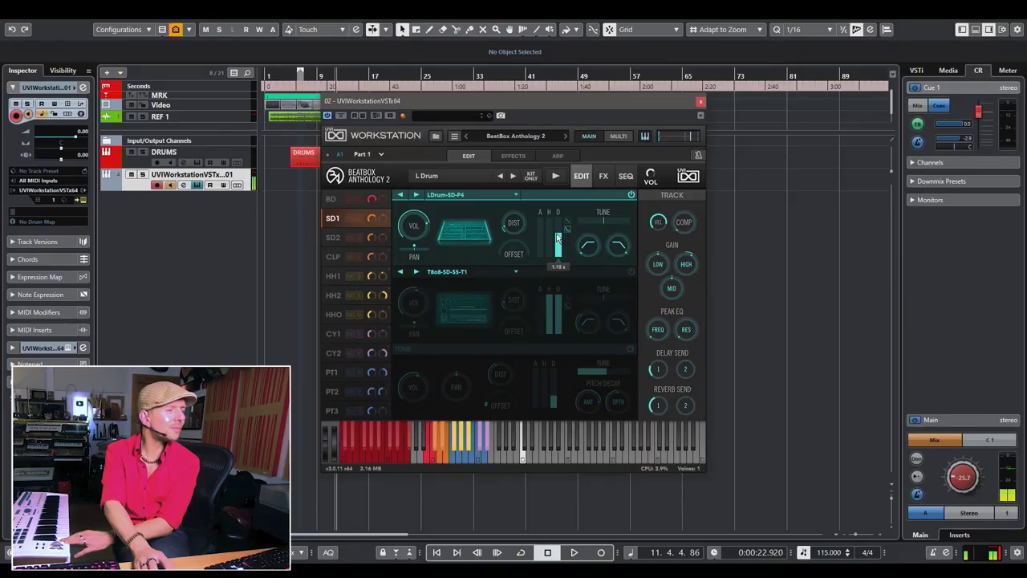
drag(559, 238, 558, 231)
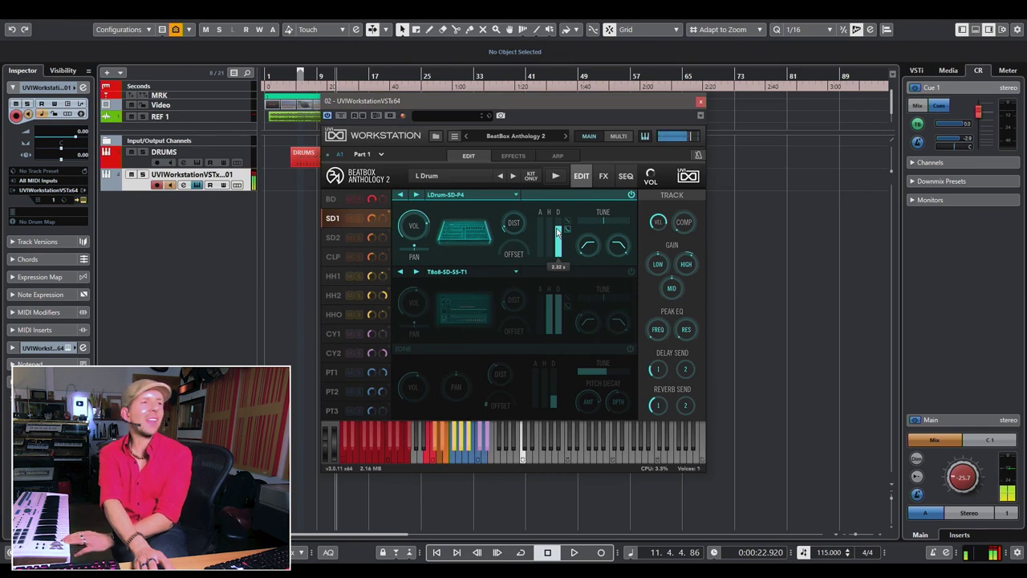
drag(589, 239, 590, 242)
Play the ending of the DRUMS part in the note editor and select the notes at its end
key(space)
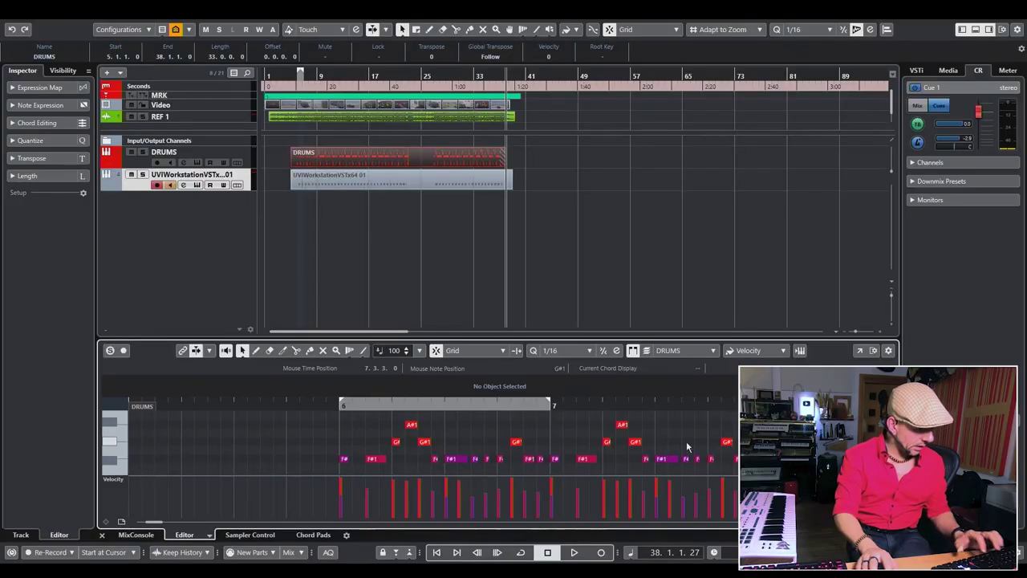
key(space)
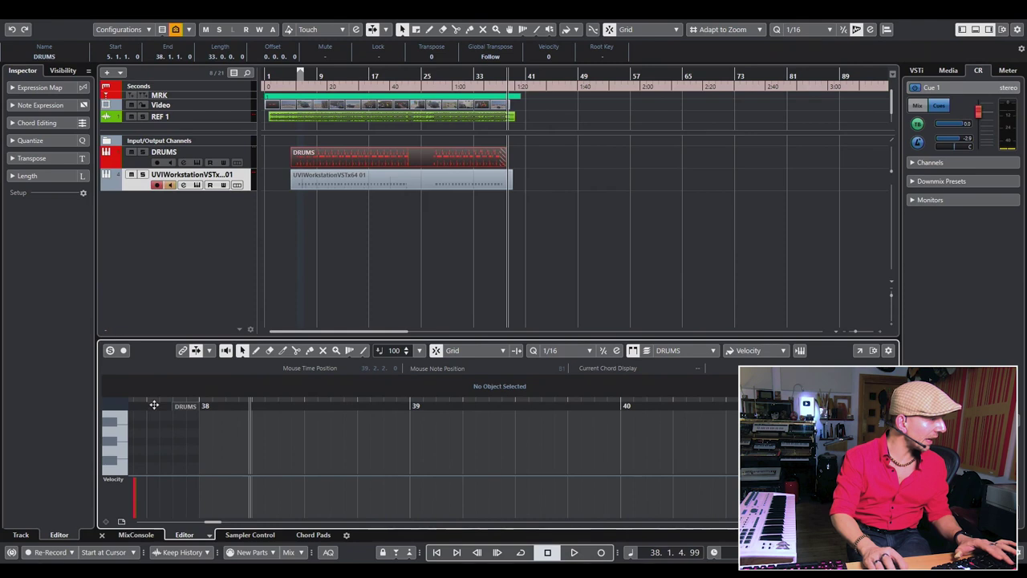
key(space)
drag(295, 433, 396, 454)
key(ctrl+e)
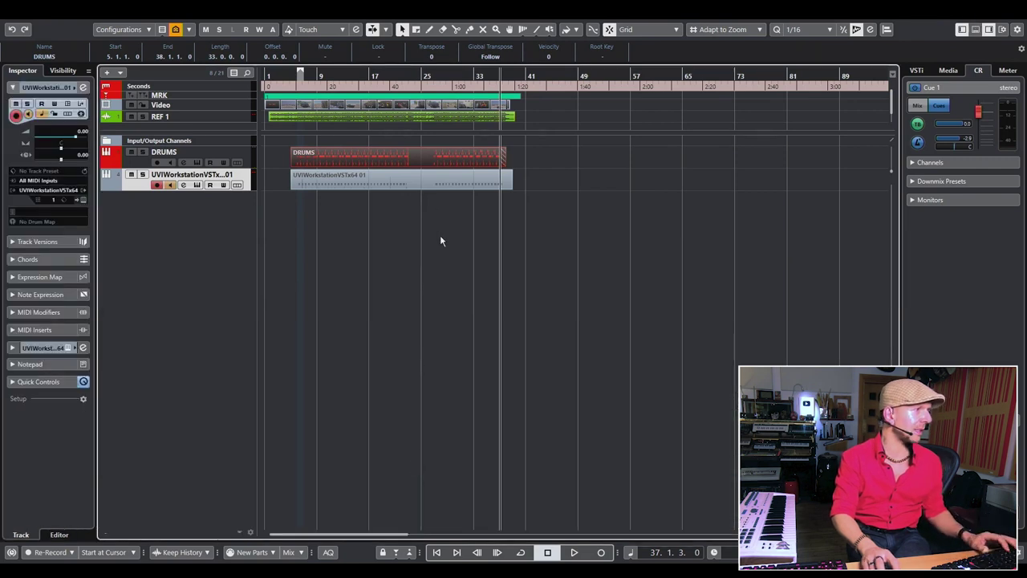
Close the BeatBox Anthology 2 window and examine the DRUMS part's notes throughout its length in an enlarged note editor
click(414, 187)
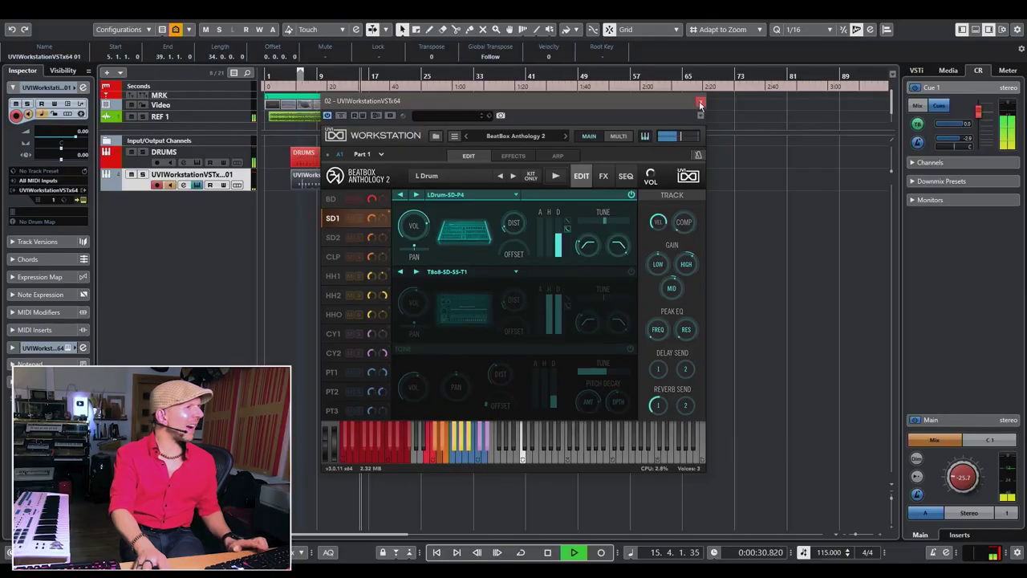
click(700, 104)
double_click(485, 161)
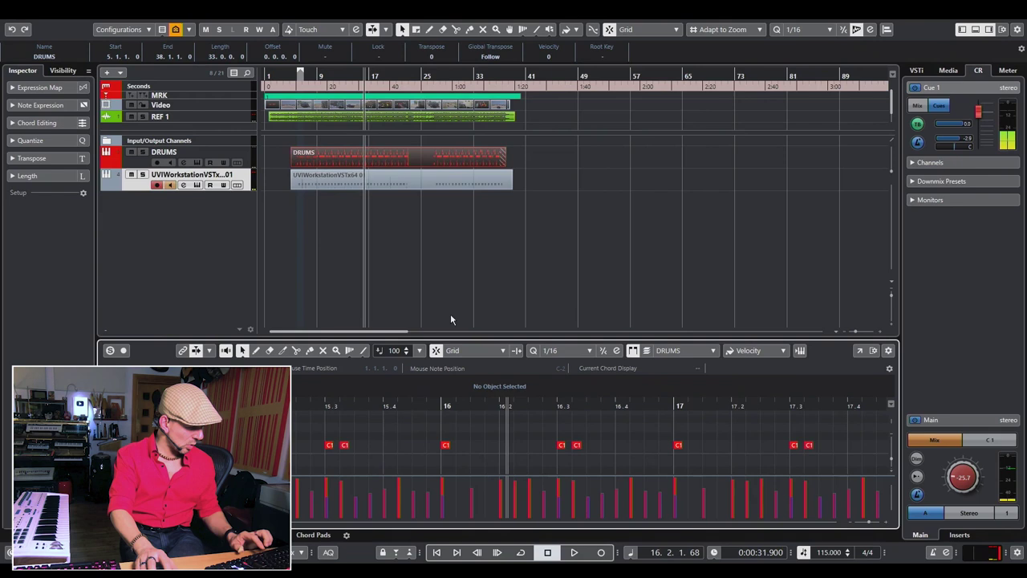
drag(587, 335, 620, 129)
scroll(515, 339, up, 4)
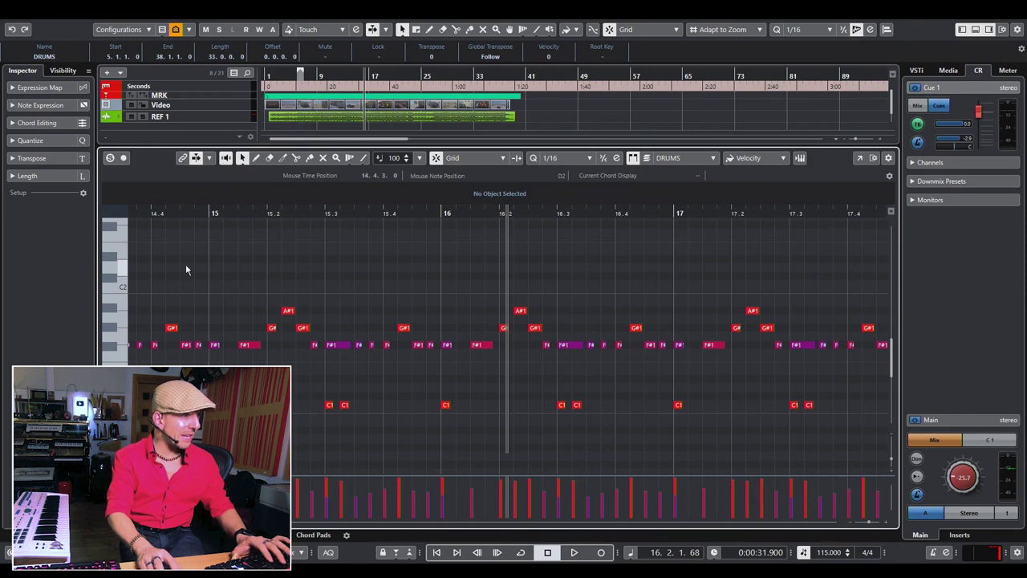
scroll(179, 250, left, 10)
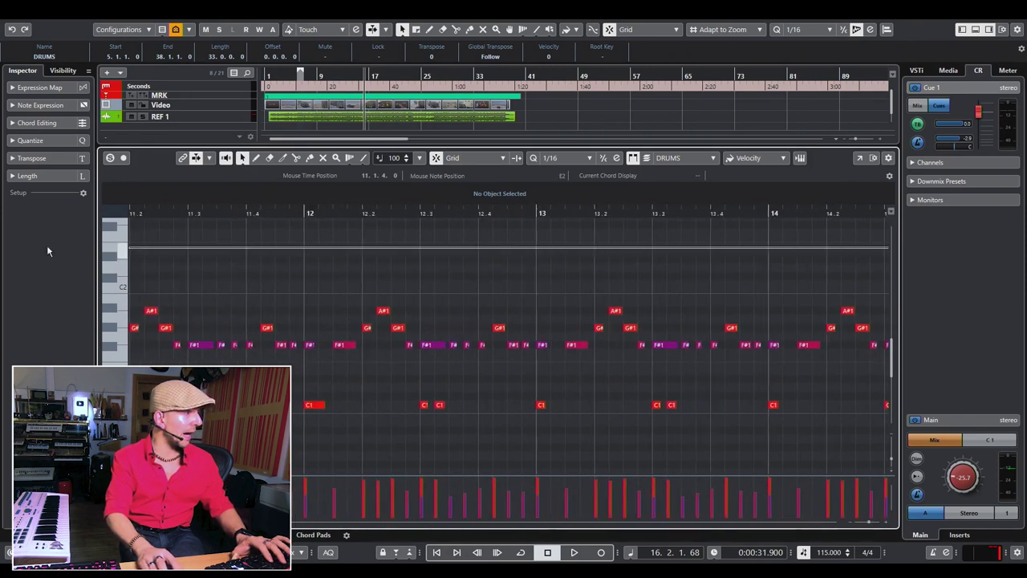
scroll(481, 265, left, 6)
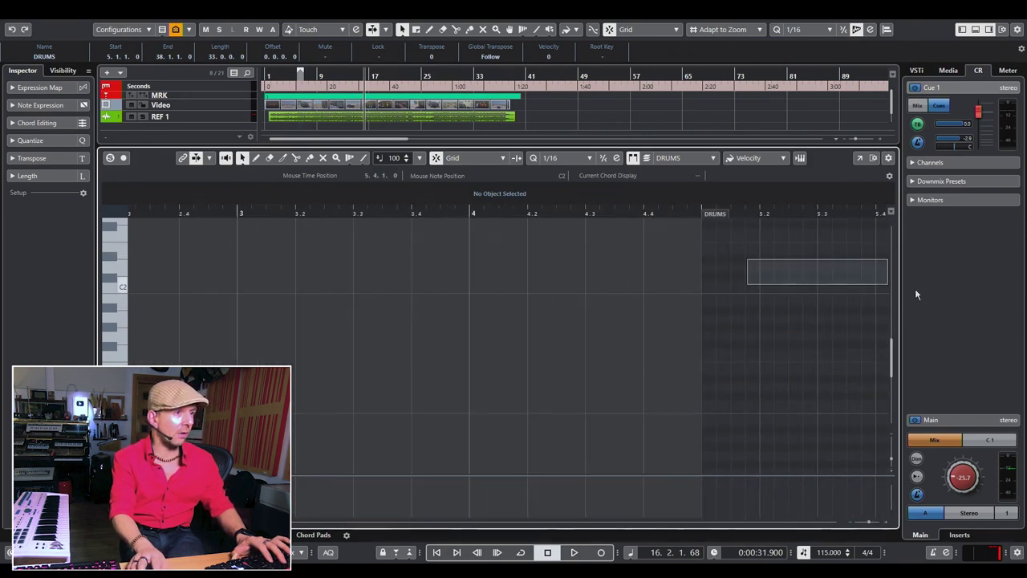
scroll(788, 317, right, 9)
scroll(905, 361, right, 8)
scroll(911, 355, right, 6)
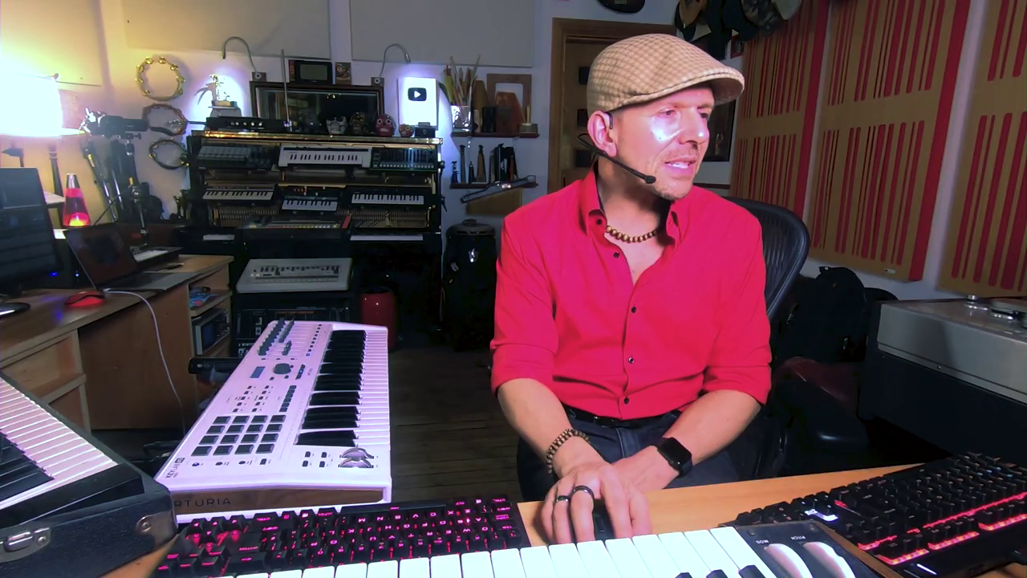
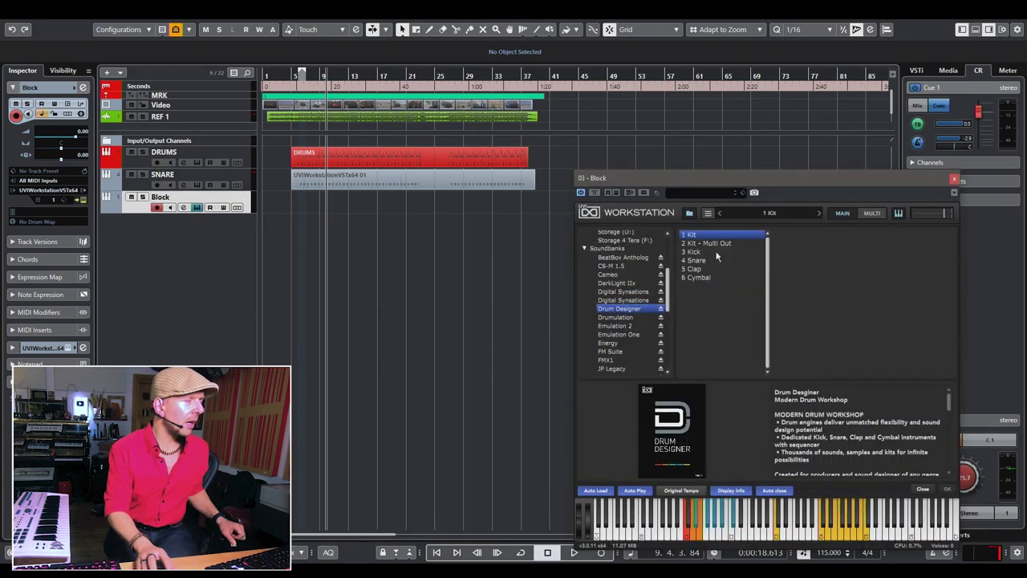
Load Drum Designer's 4 Snare instrument on the Block track, try the DDesigner Rim 4 preset, and switch to DDesigner Rim 5
click(695, 260)
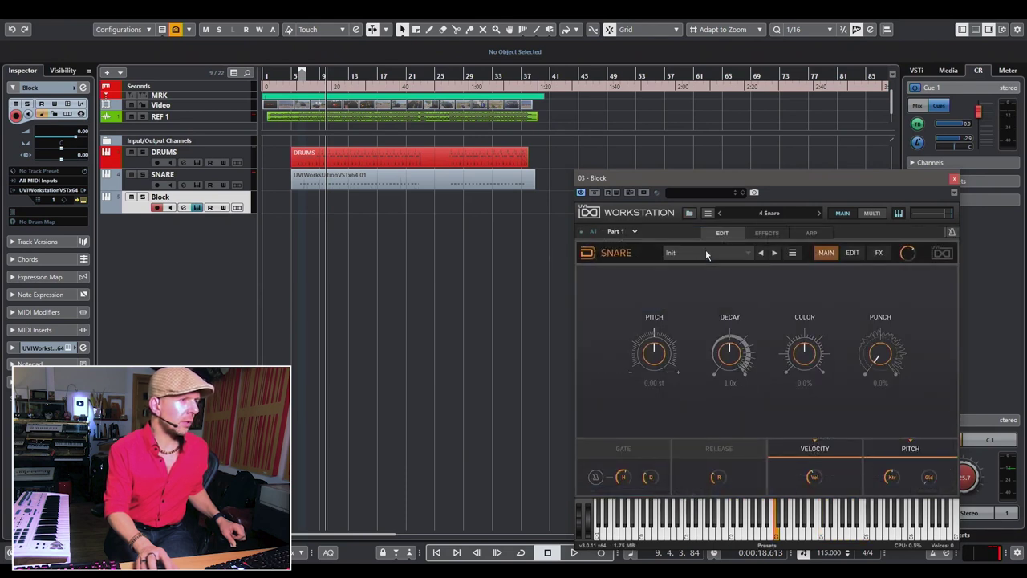
click(705, 253)
mouse_move(706, 384)
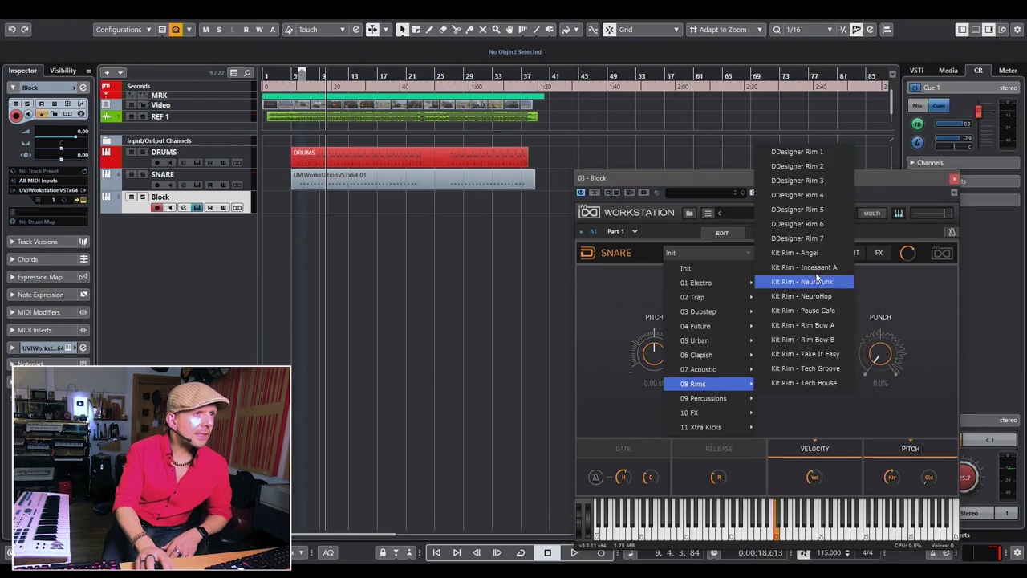
click(818, 195)
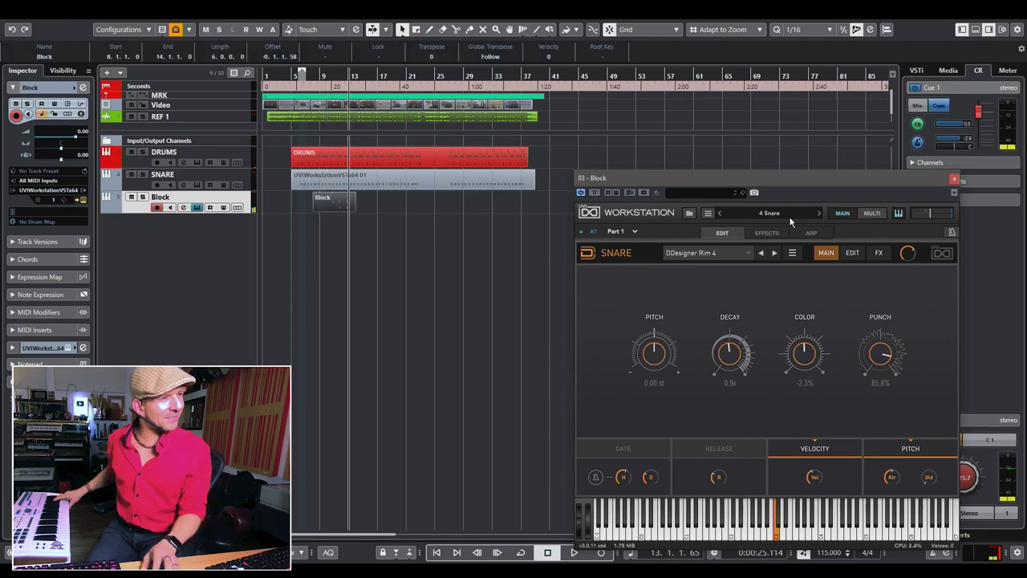
click(717, 254)
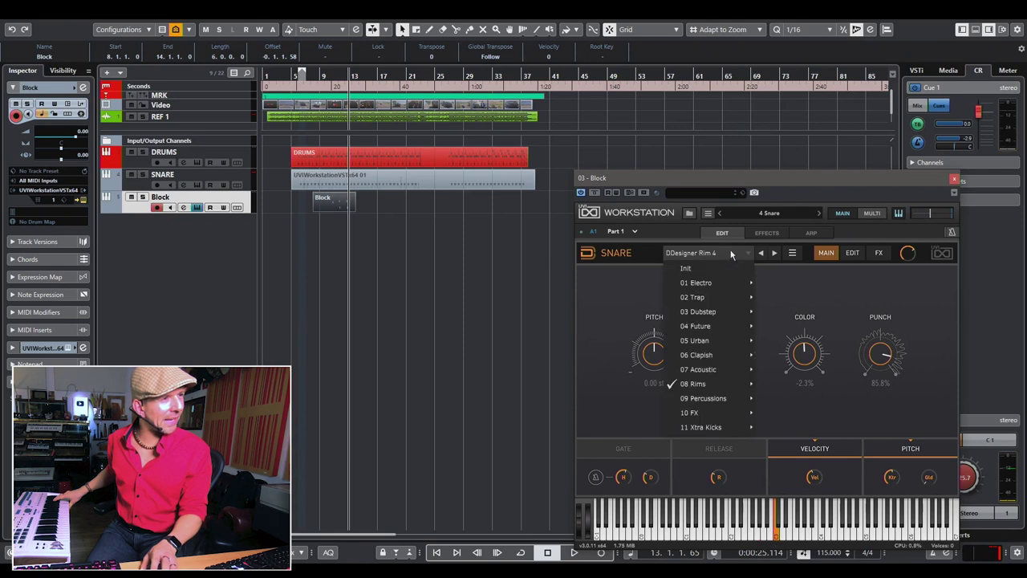
click(776, 253)
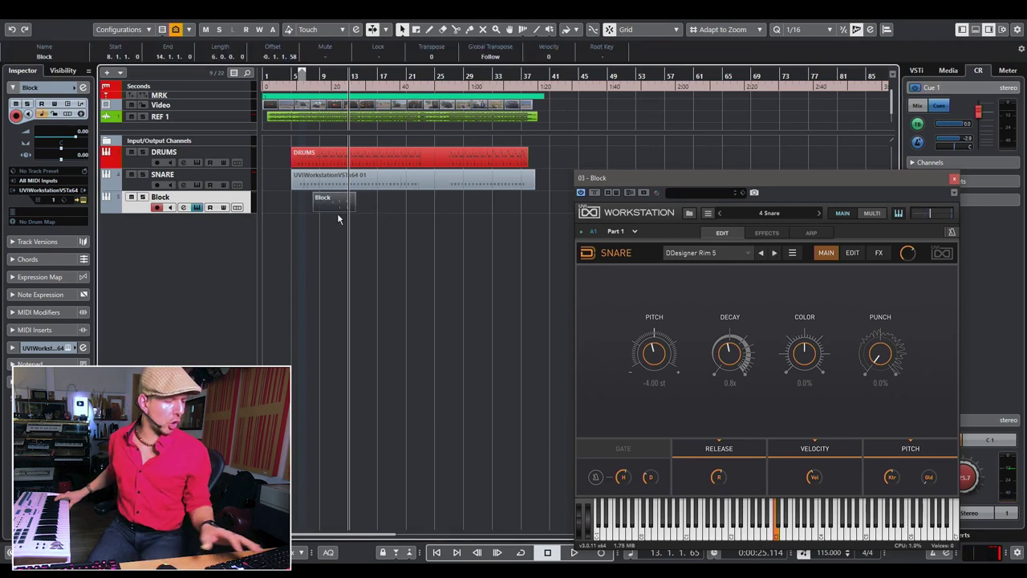
Delete the trial Block part and set the rim's convolver to the 03 Cathedral 09m impulse response
key(Delete)
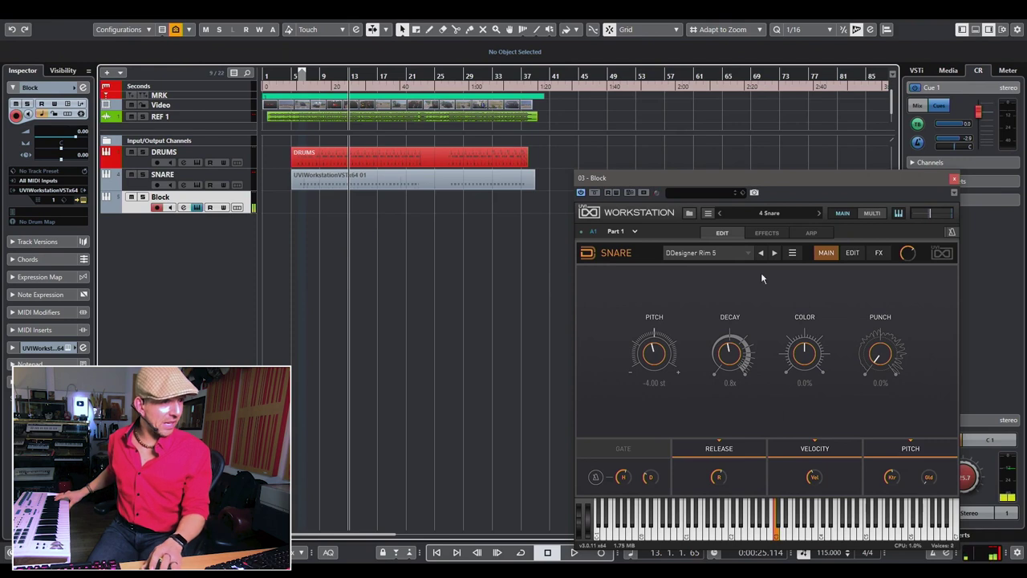
click(878, 253)
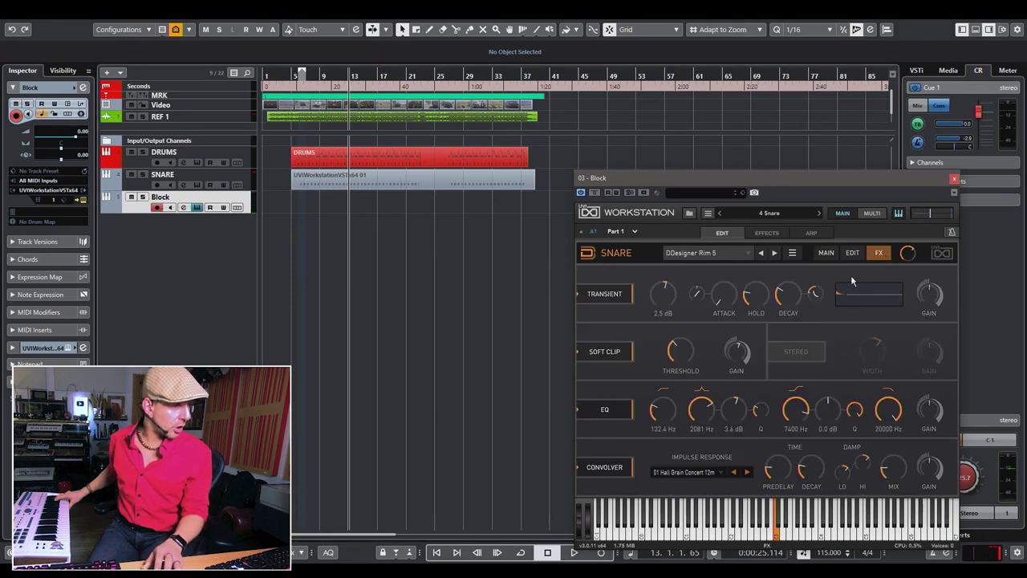
click(618, 470)
click(618, 470)
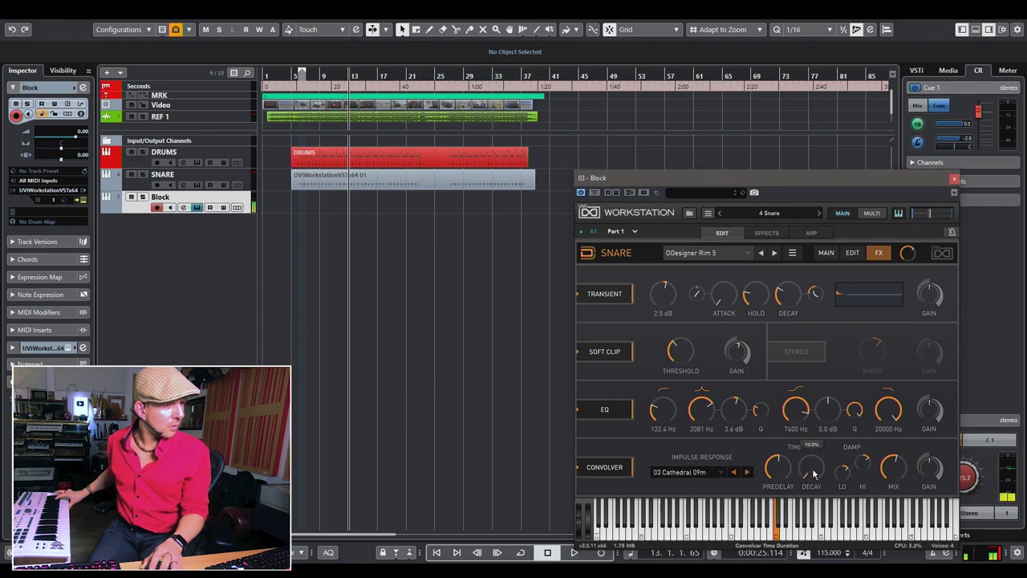
Play the arrangement from about bar 5 and listen to the section around bar 14
click(295, 77)
key(space)
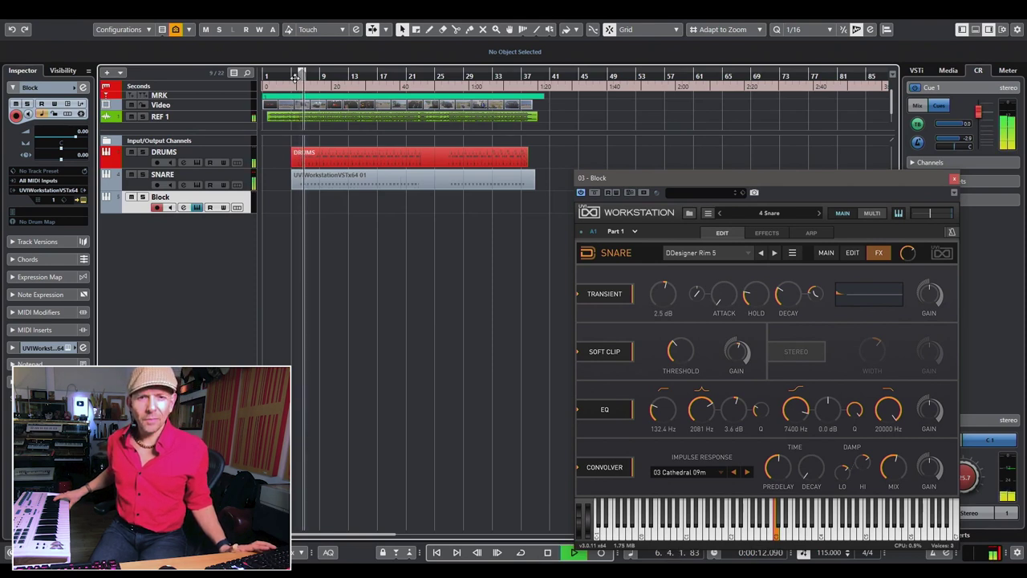
key(space)
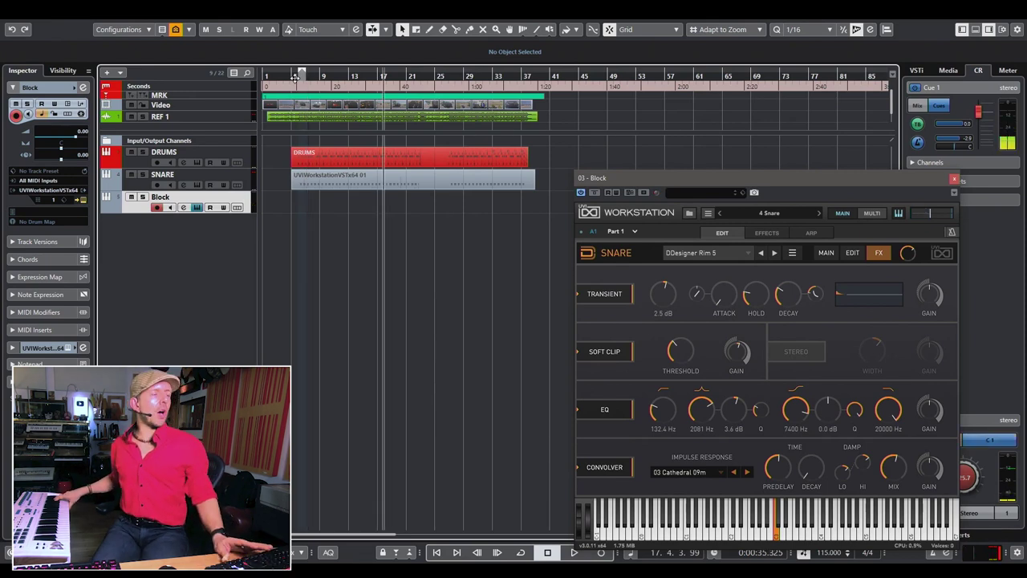
key(h)
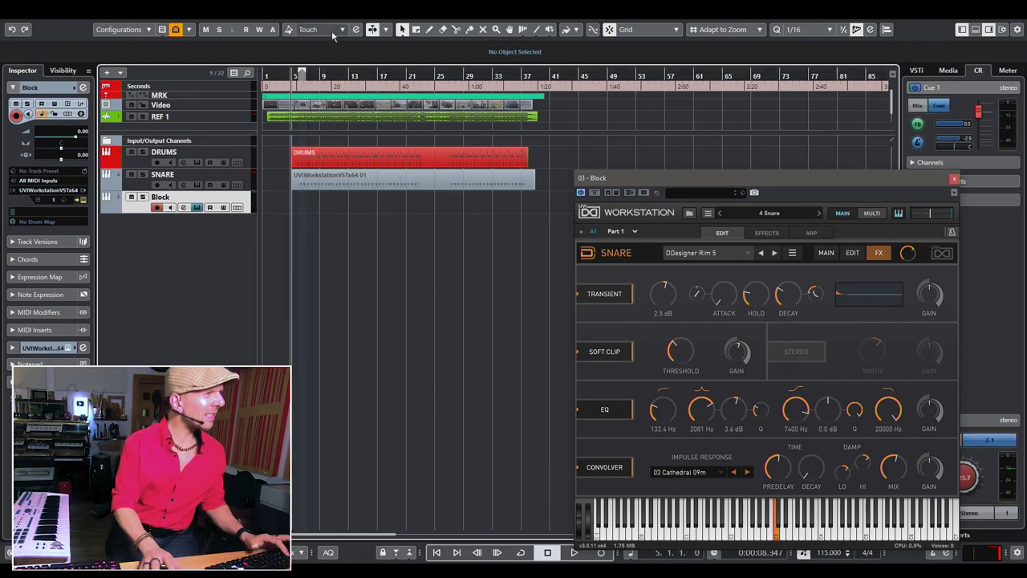
click(447, 77)
key(space)
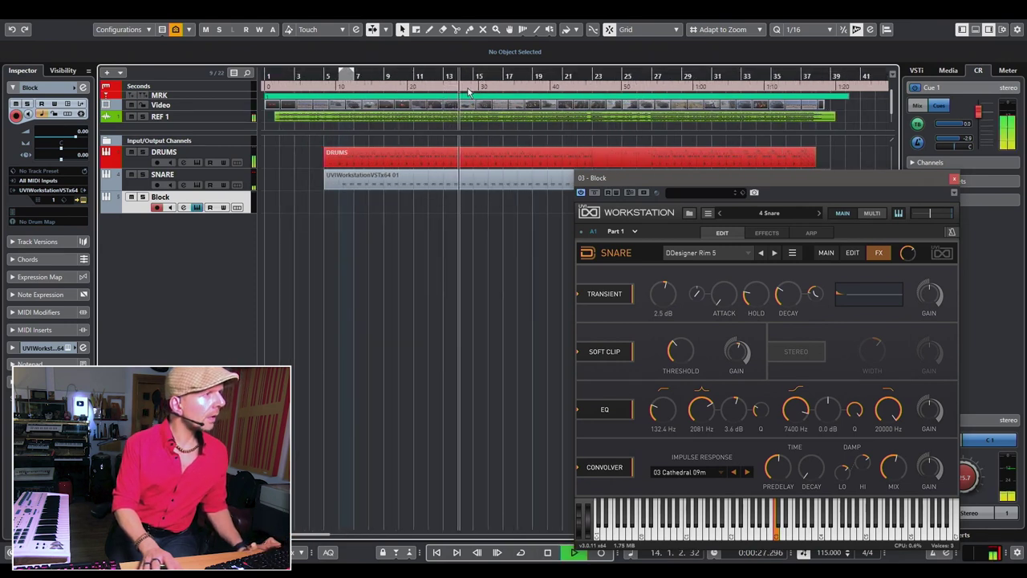
Record rim hits on the Block track from bar 4 to bar 15, letting playback run on to about bar 23
key(space)
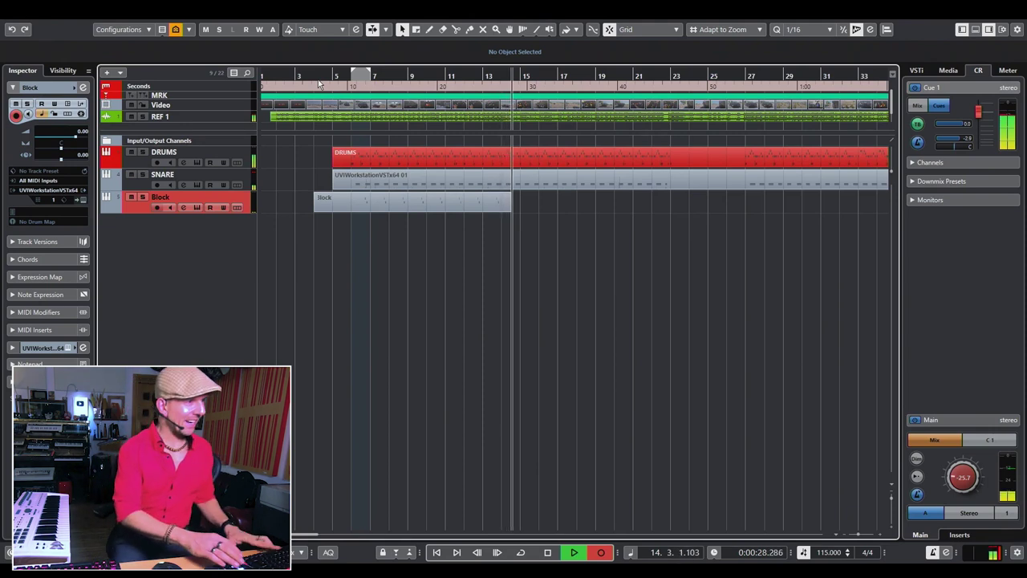
key(KP_Multiply)
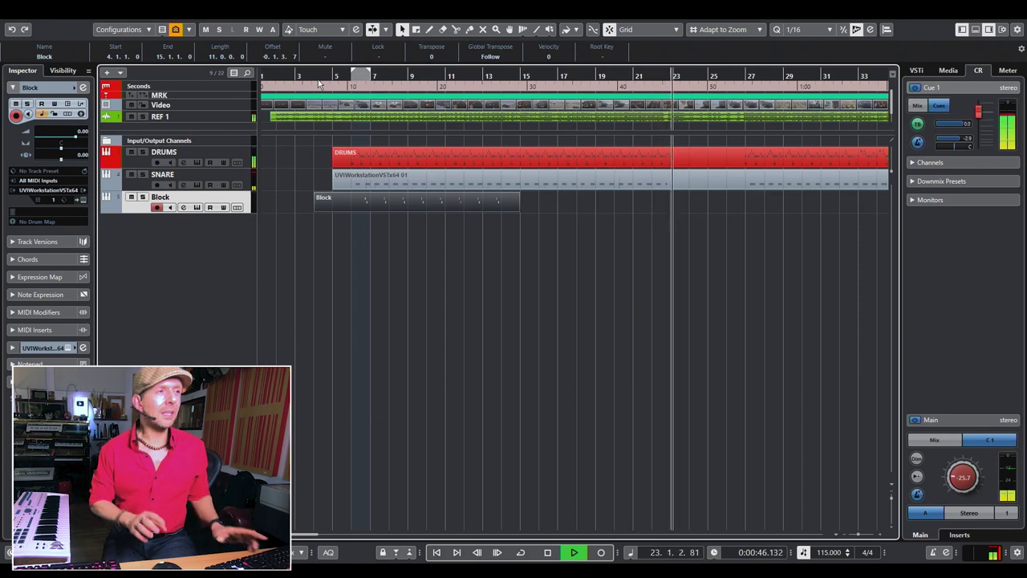
key(space)
Play from bar 21 and record a short Block part starting at bar 22
click(640, 76)
key(space)
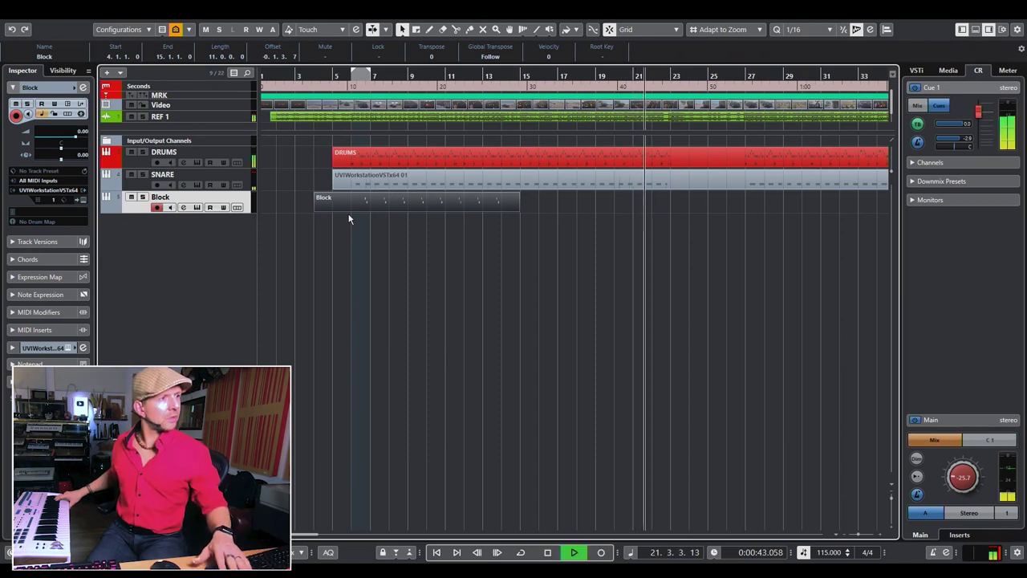
key(KP_Multiply)
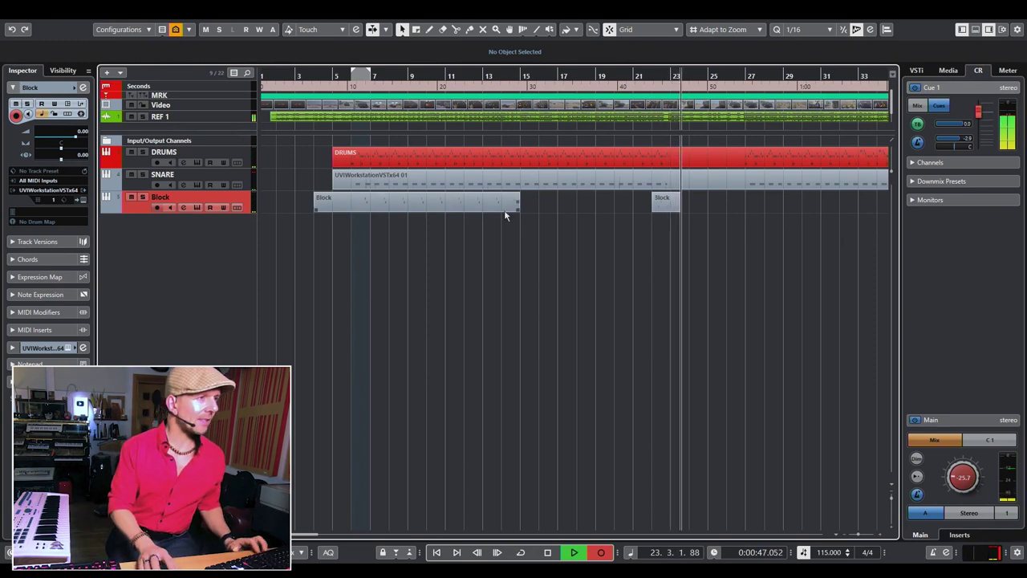
key(space)
Open the bar 22 Block part in the note editor, select notes in it for editing, and play the following passage
double_click(663, 204)
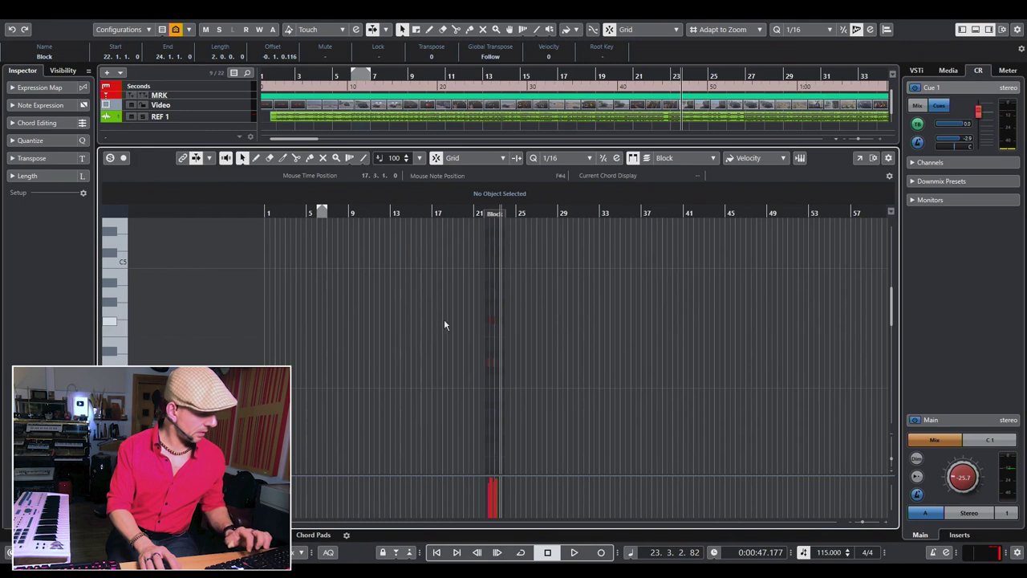
key(h)
key(h)
drag(416, 283, 472, 376)
key(ctrl+e)
key(space)
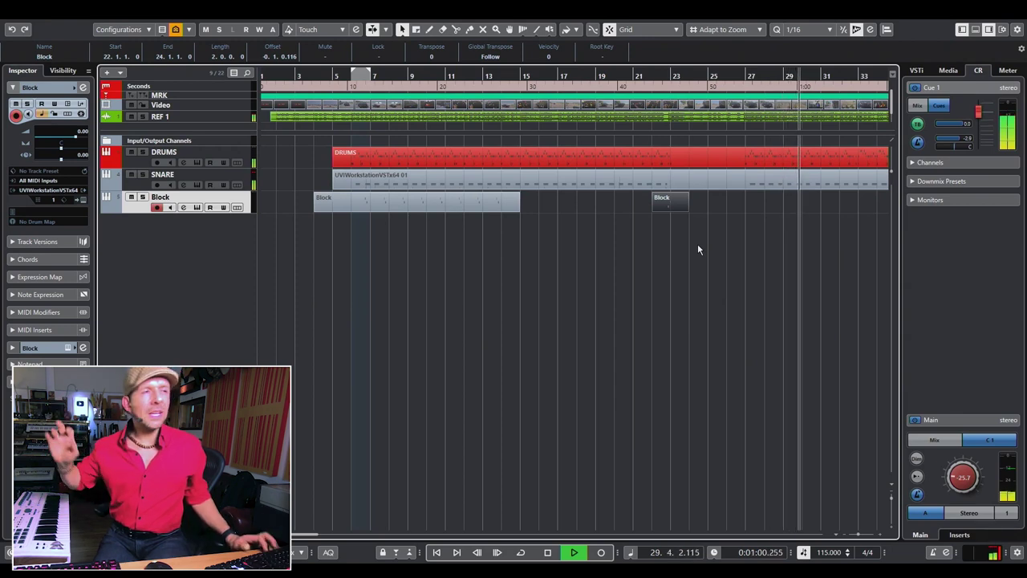
key(space)
Try to record a Block part starting at bar 26
click(743, 77)
click(743, 77)
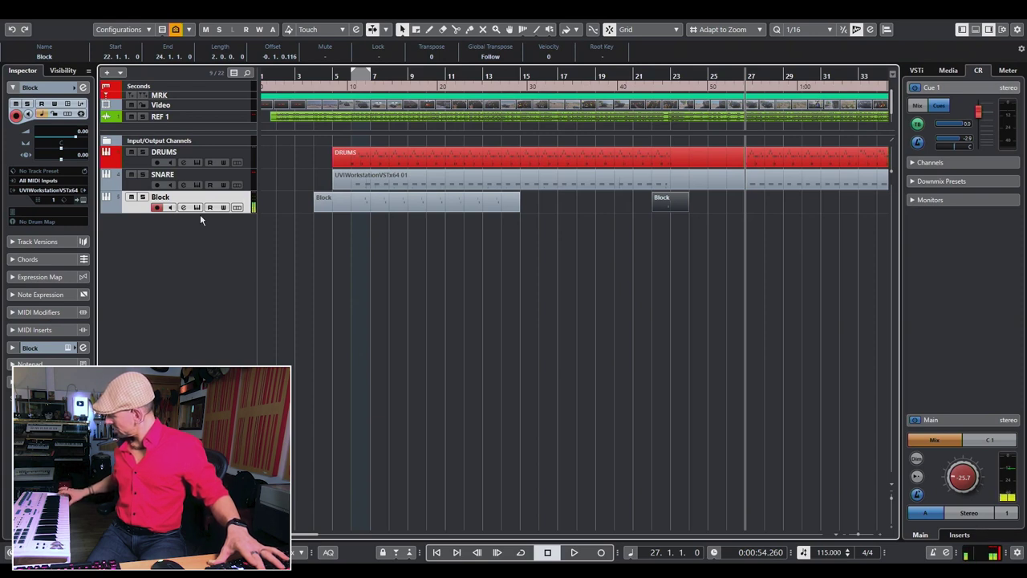
click(763, 75)
click(725, 75)
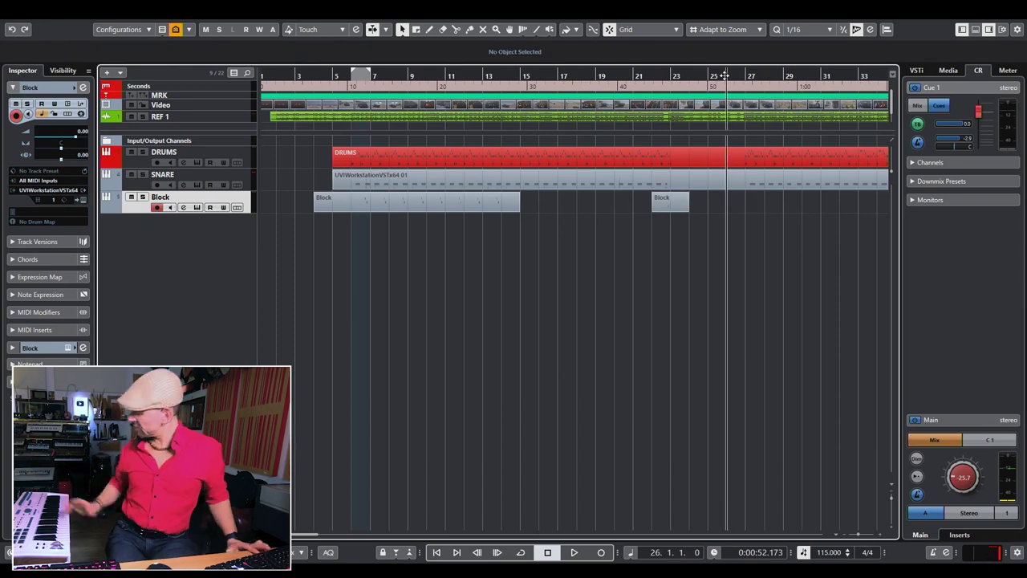
key(space)
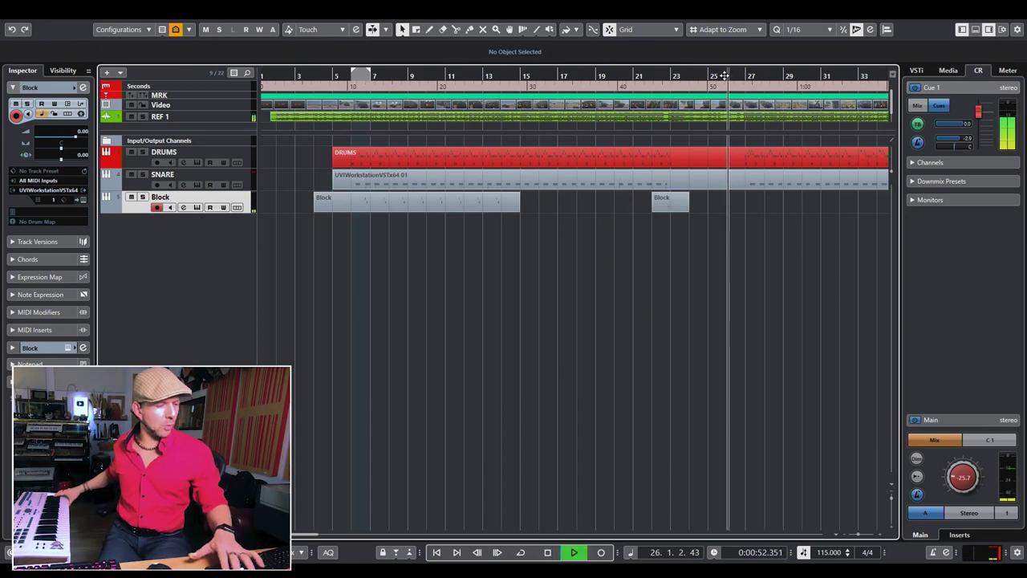
key(KP_Multiply)
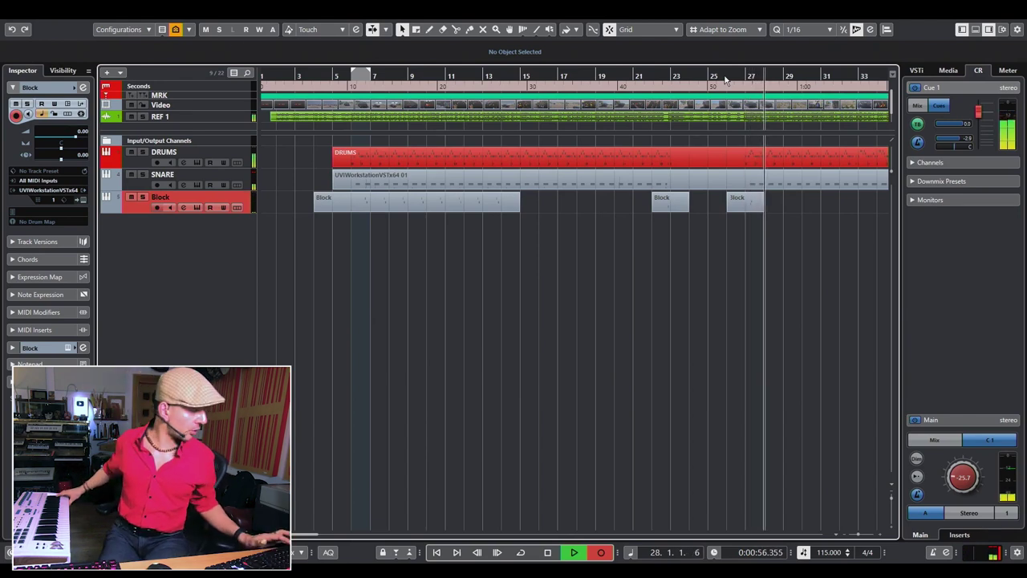
key(space)
Record a new take of rim hits on the Block track from bar 26 through bar 33
click(725, 75)
key(KP_Multiply)
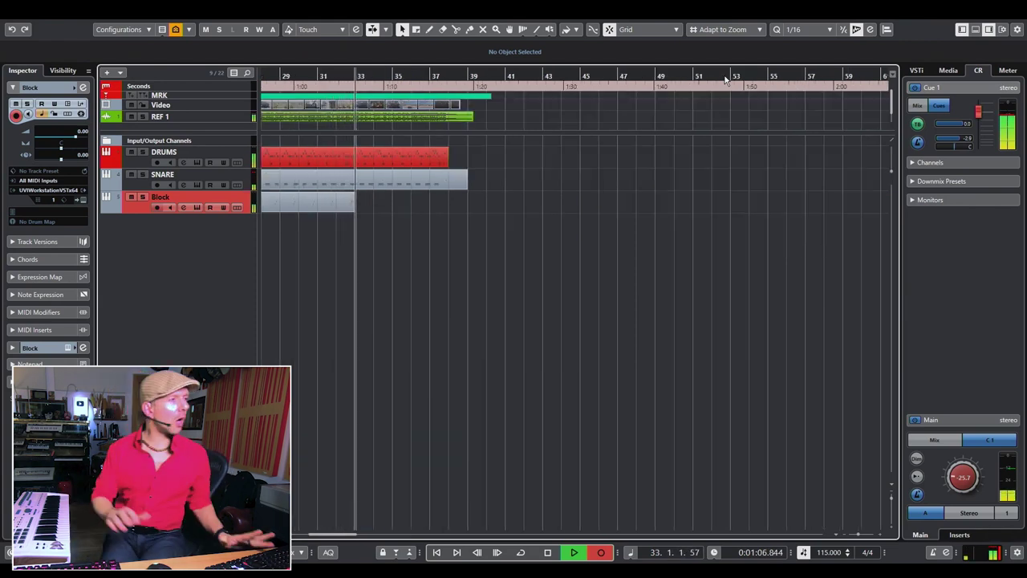
key(space)
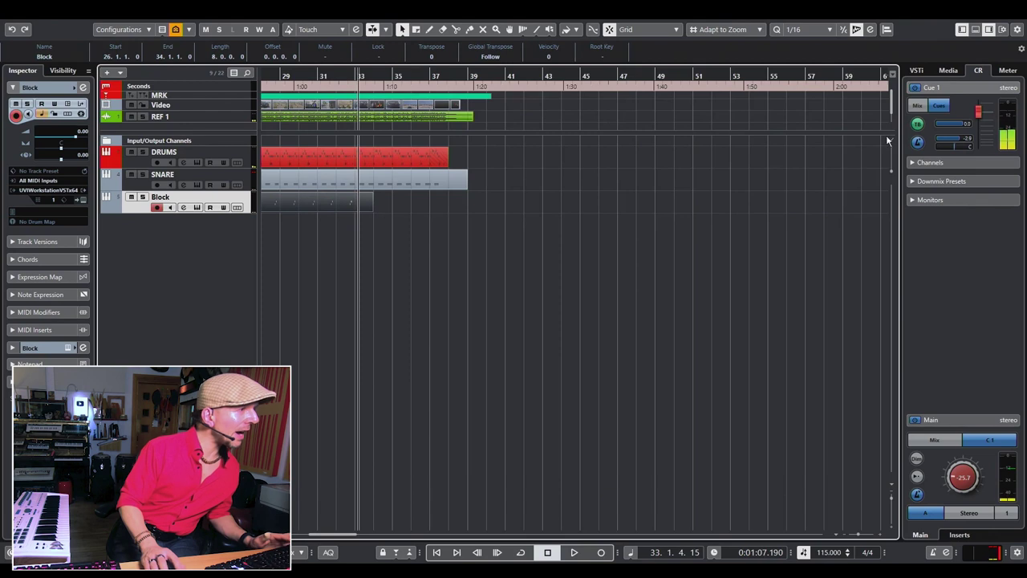
Remove the final hit near the end of bar 32 from the latest Block part and play the ending
double_click(366, 202)
drag(622, 284, 410, 401)
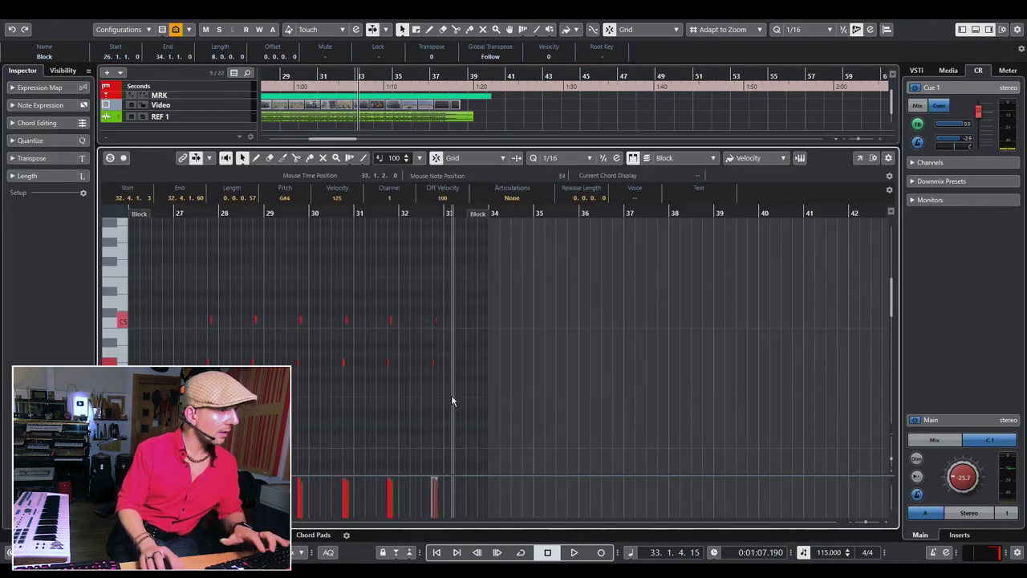
key(ctrl+e)
key(space)
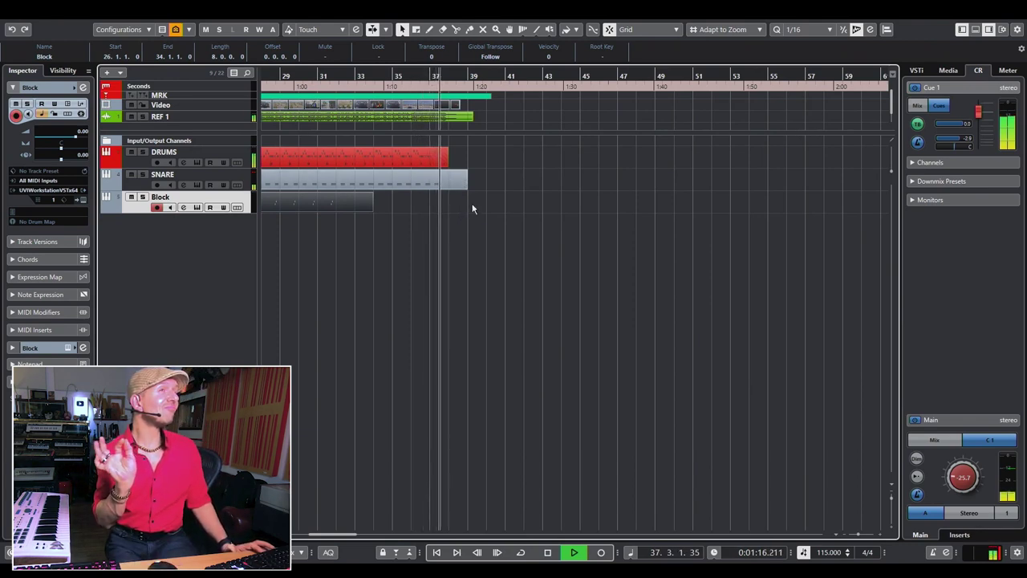
Try to record a closing rim hit on the Block track from bar 37
click(431, 77)
key(space)
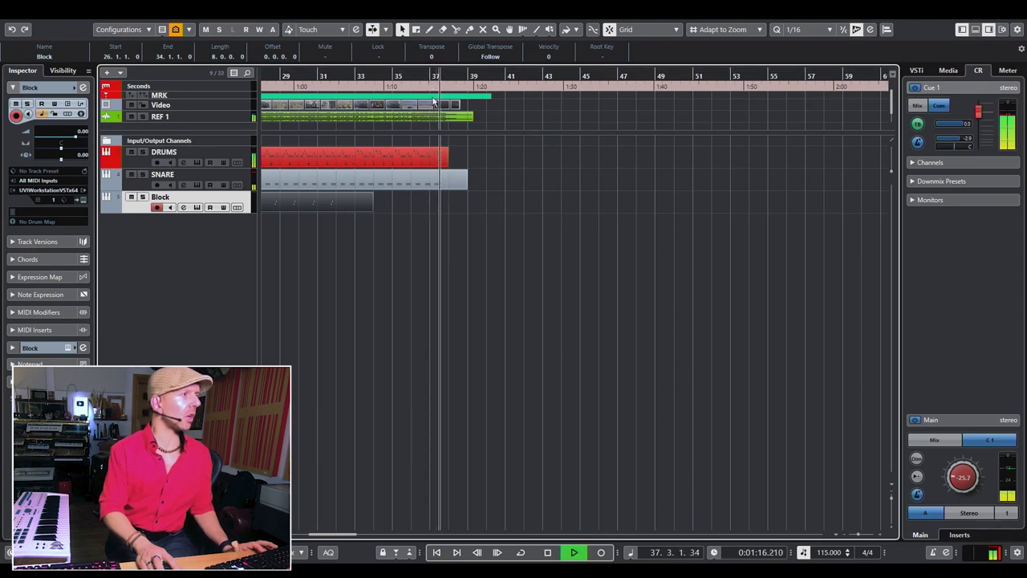
key(space)
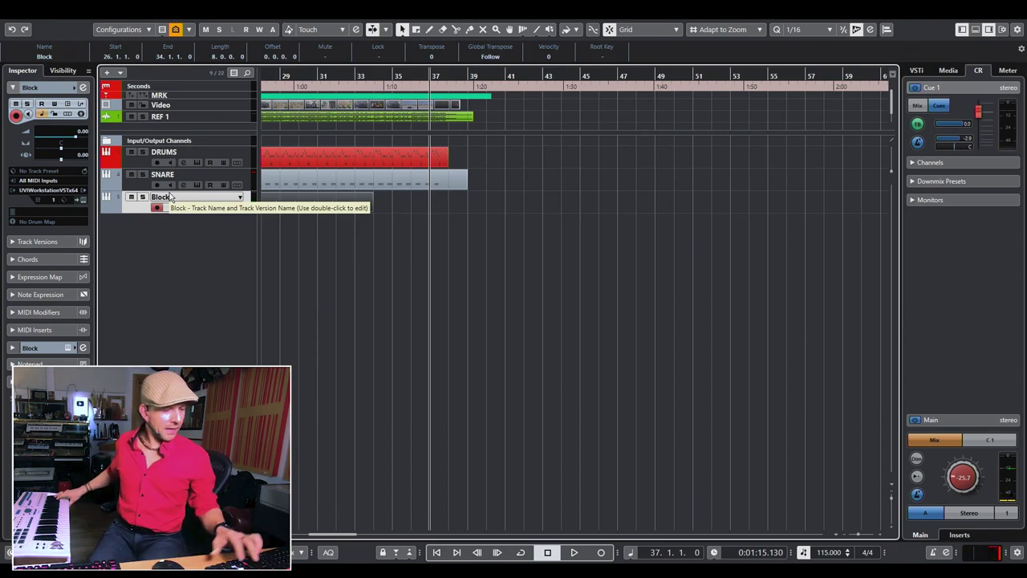
click(170, 197)
key(KP_Multiply)
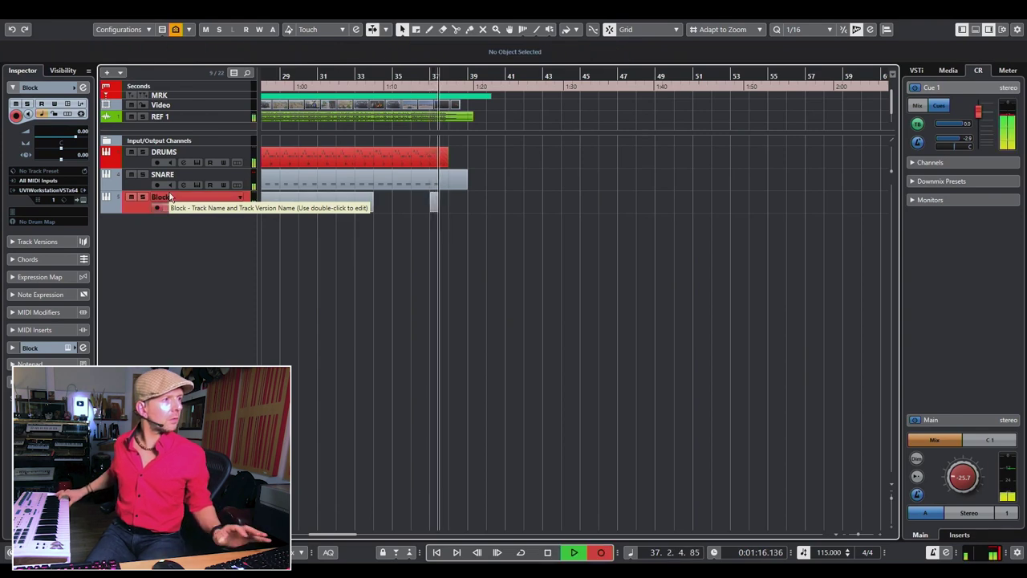
key(space)
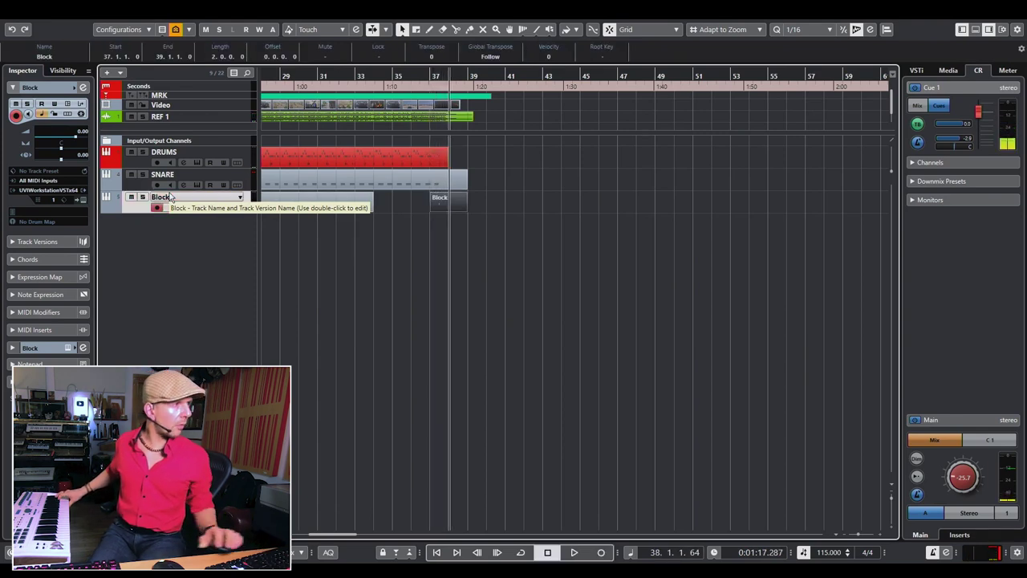
Record the closing Block part again, starting from bar 37
click(431, 75)
key(KP_Multiply)
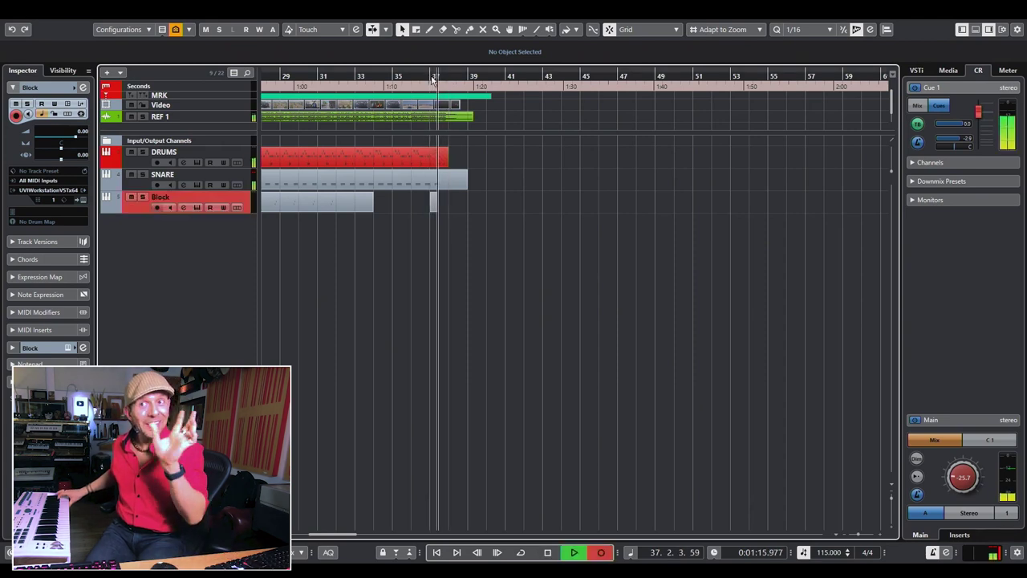
key(space)
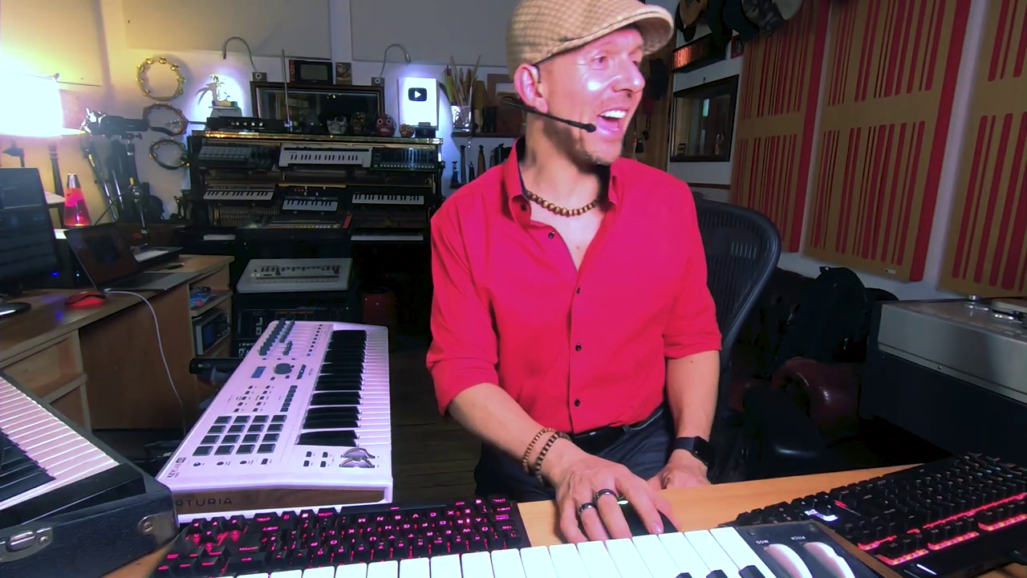